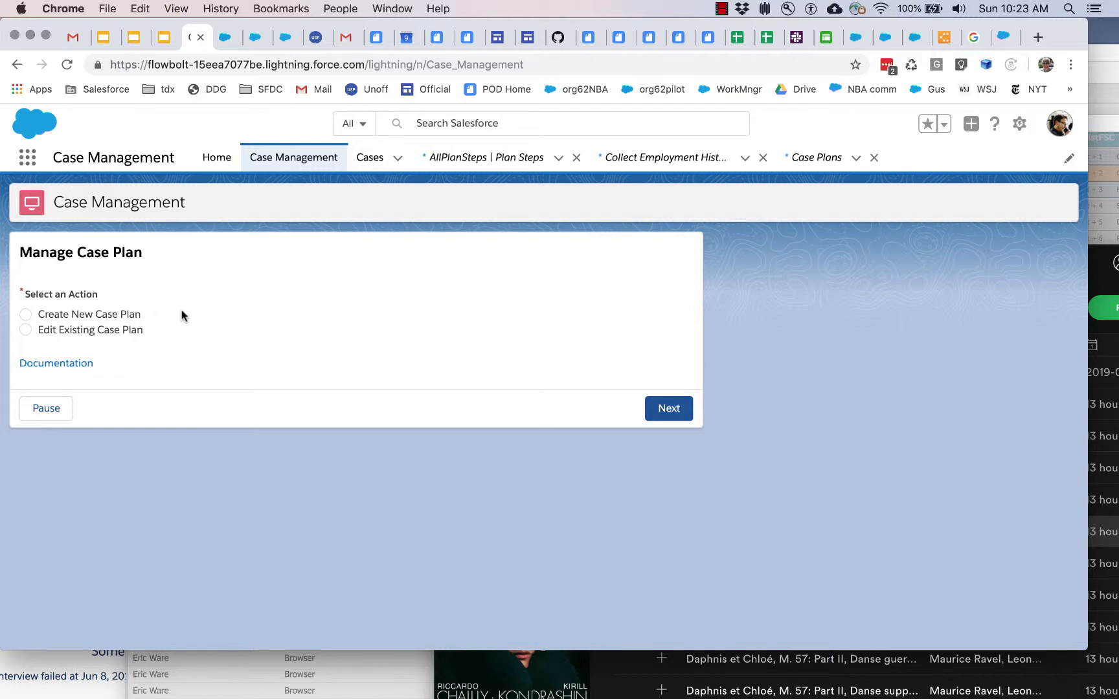
Step: Create a new case plan named CasePlan1 and link it to the Recruiting case record type
left_click(133, 318)
left_click(662, 411)
left_click(204, 314)
type("C")
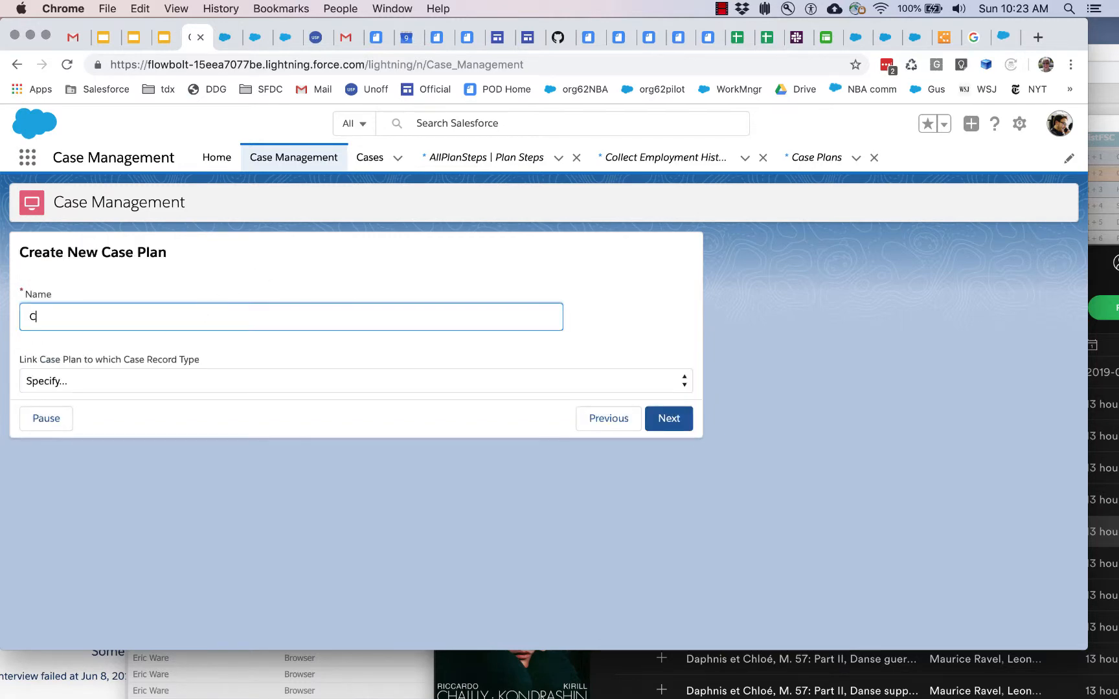
type("asePlan1")
left_click(170, 382)
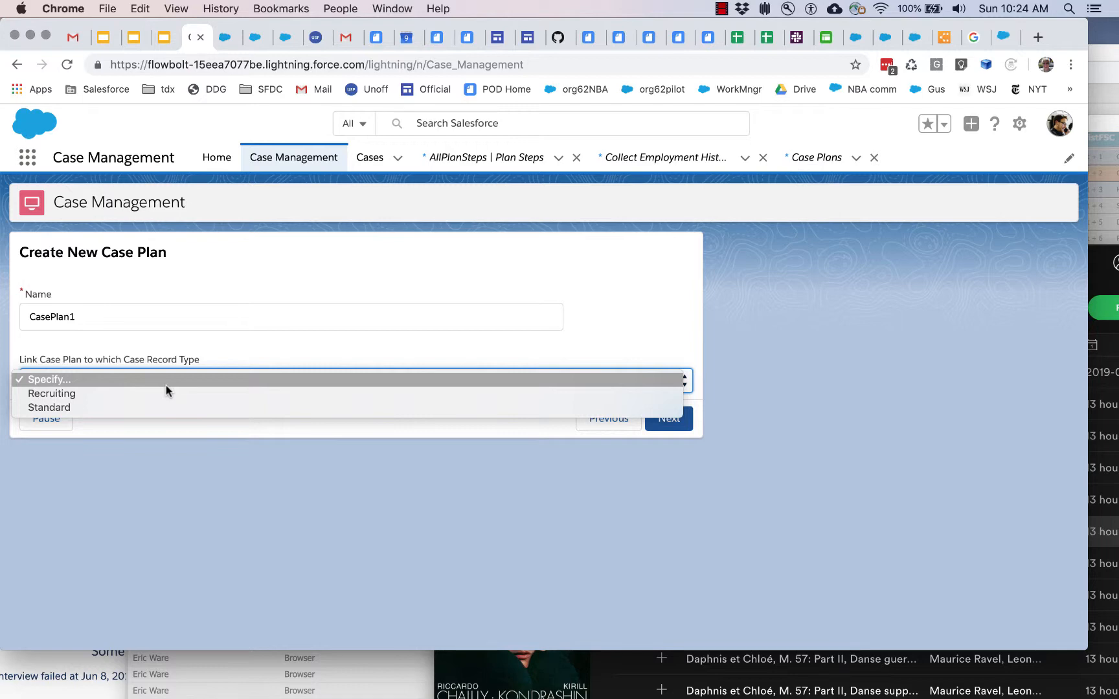
left_click(162, 392)
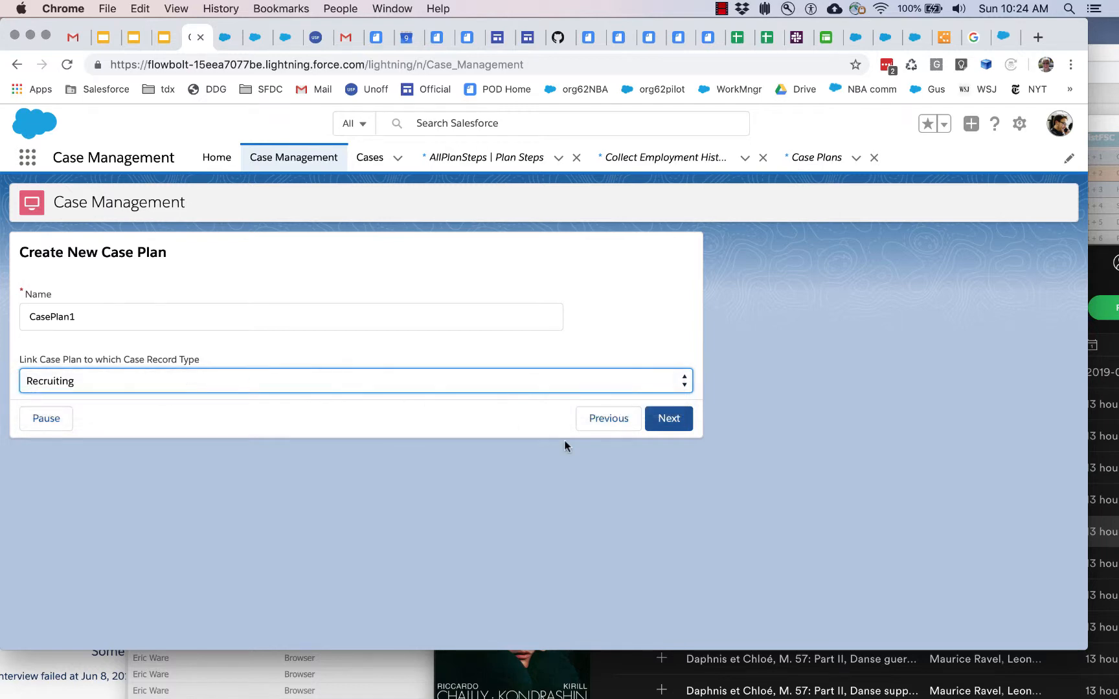
left_click(668, 421)
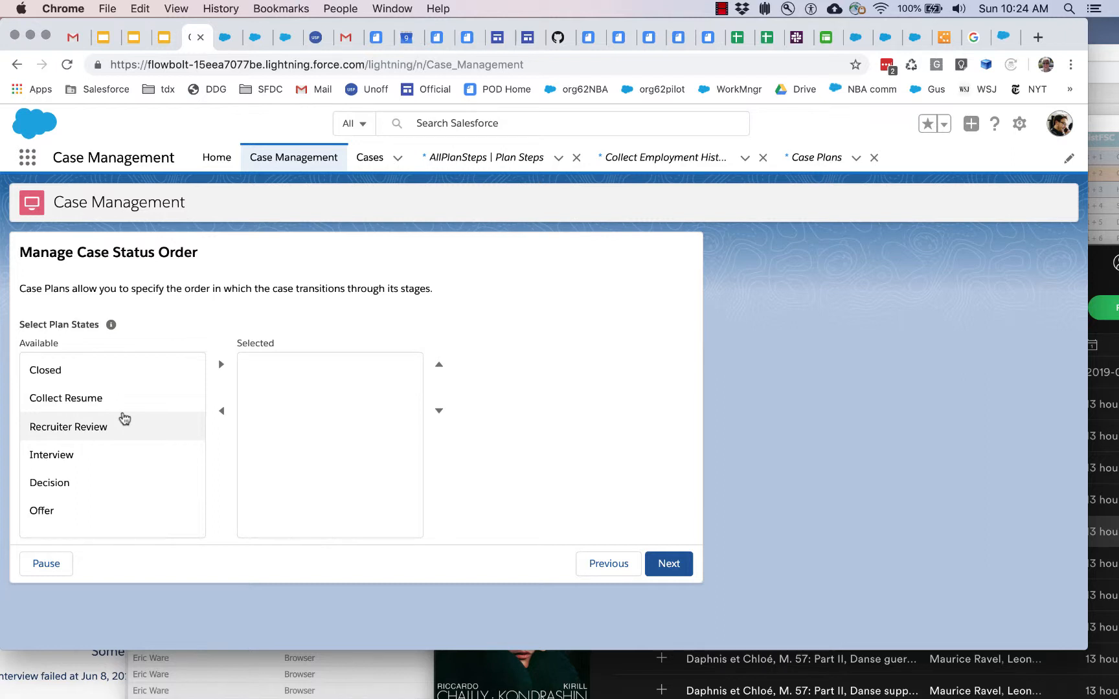
Step: Select the plan states in the order Collect Resume, Recruiter Review, Interview, Decision, Offer, Closed and continue to the plan step choices
left_click(108, 401)
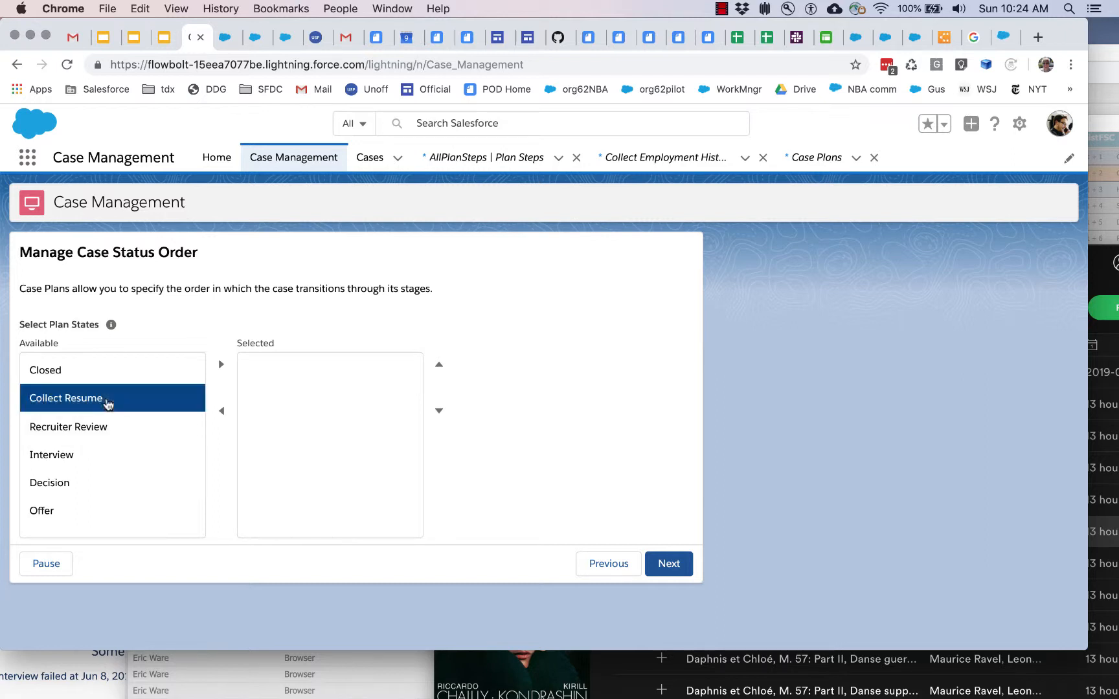
left_click(70, 510, "shift")
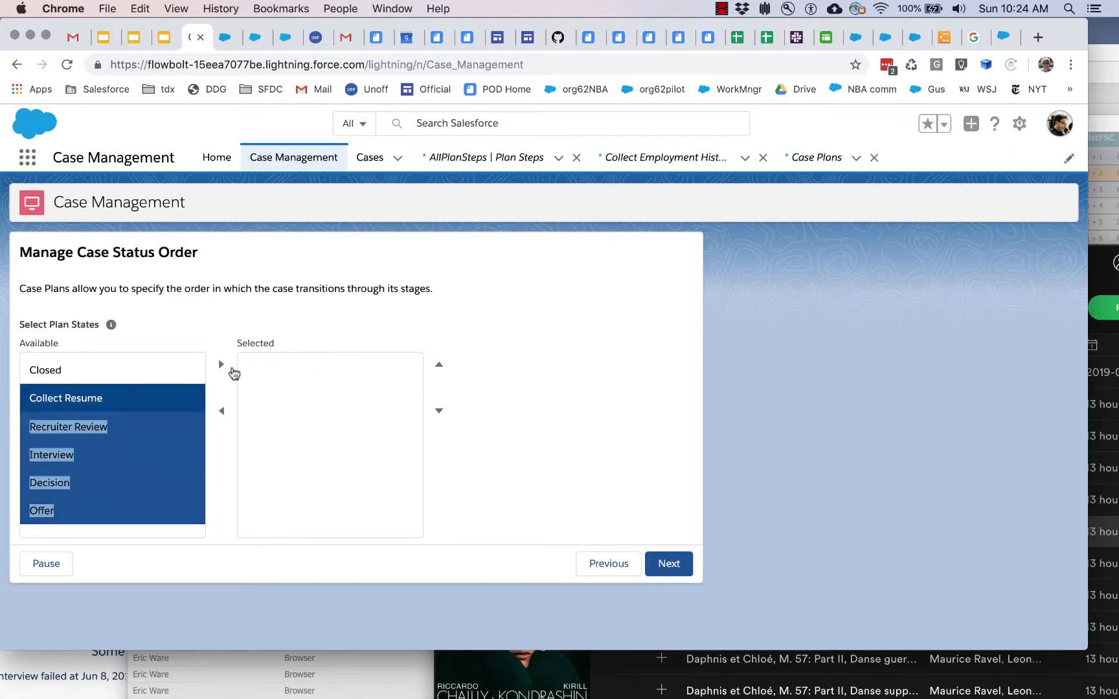
left_click(221, 364)
left_click(81, 382)
left_click(221, 364)
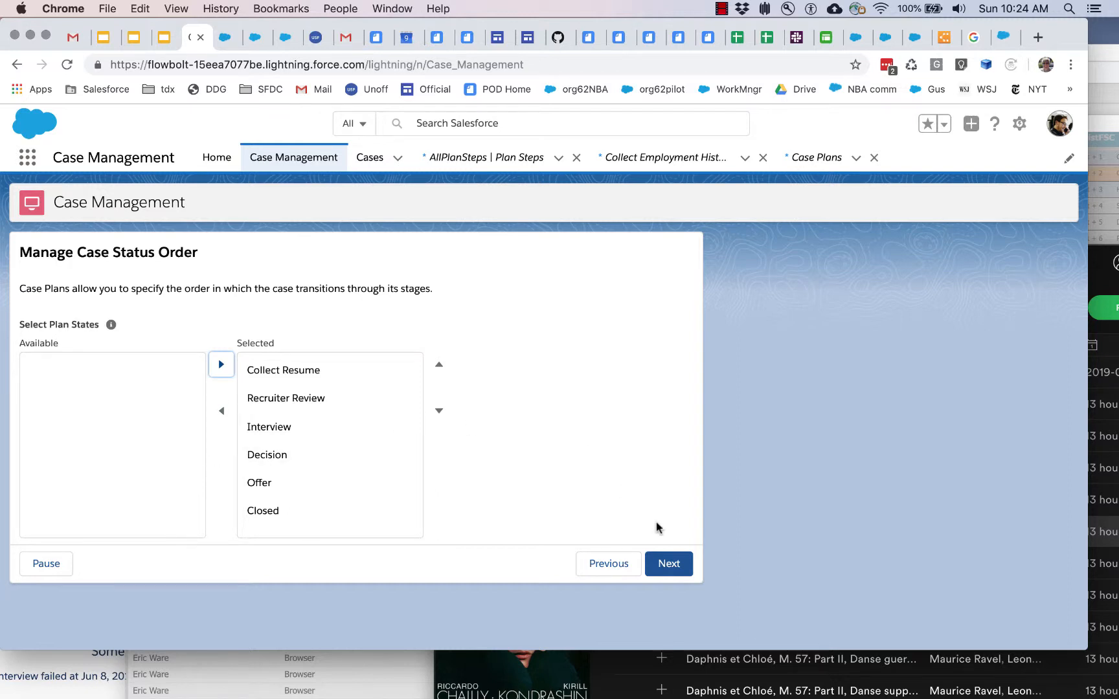
left_click(668, 563)
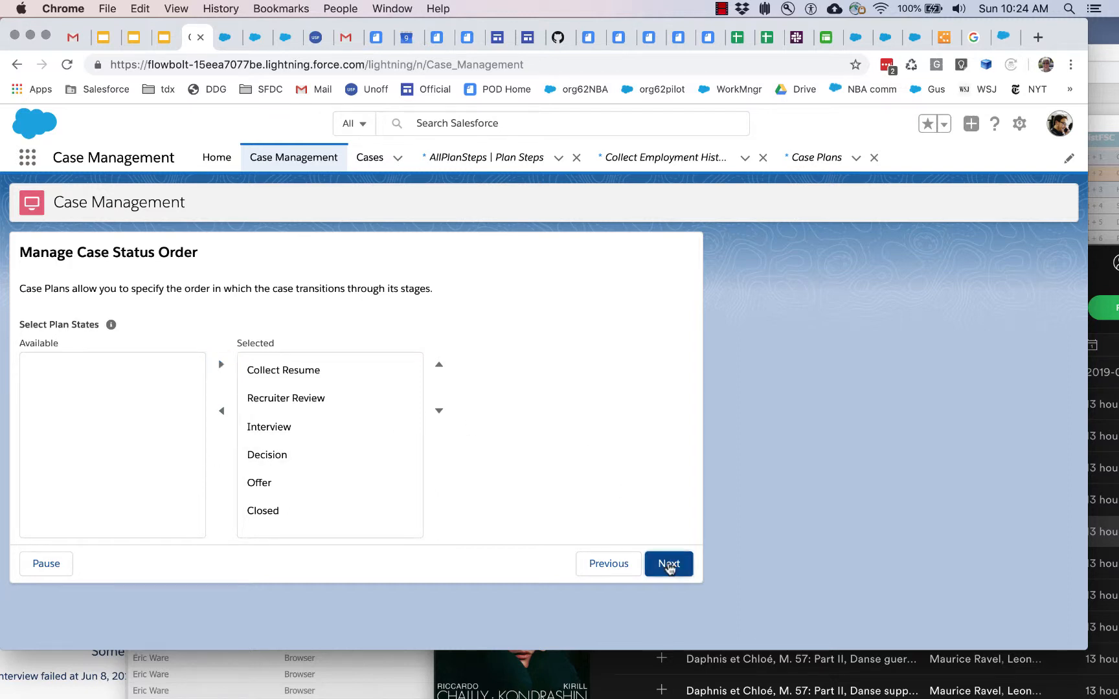
left_click(669, 300)
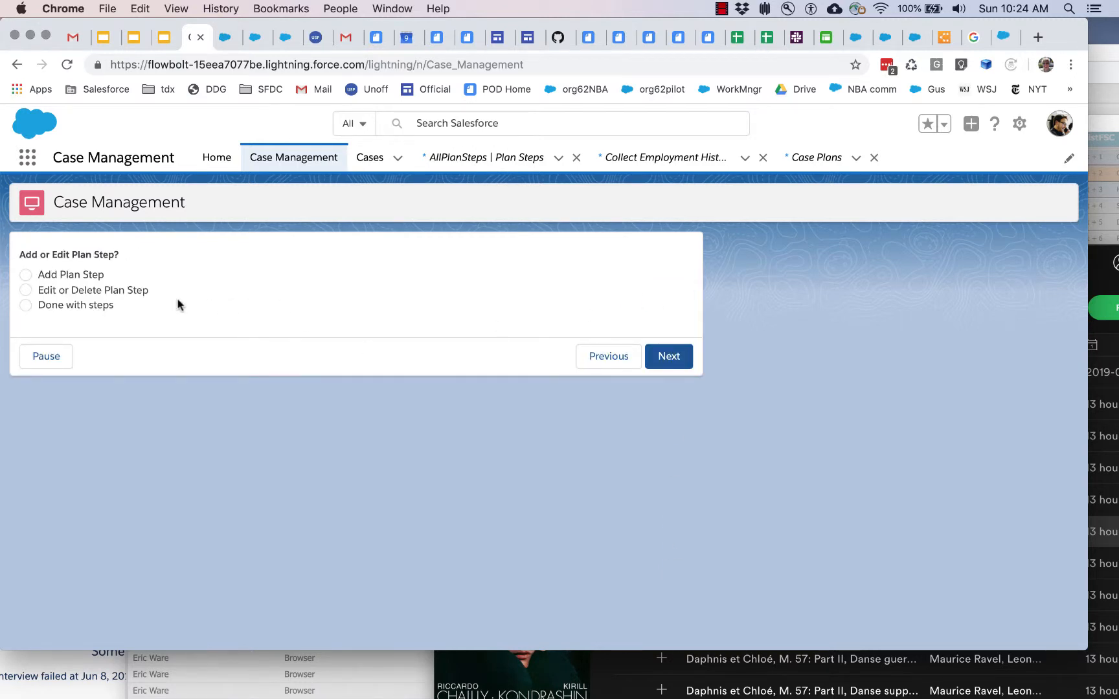
Step: Start a new plan step named Collect Personal Information and add it to the Collect Resume case status
left_click(76, 279)
left_click(686, 366)
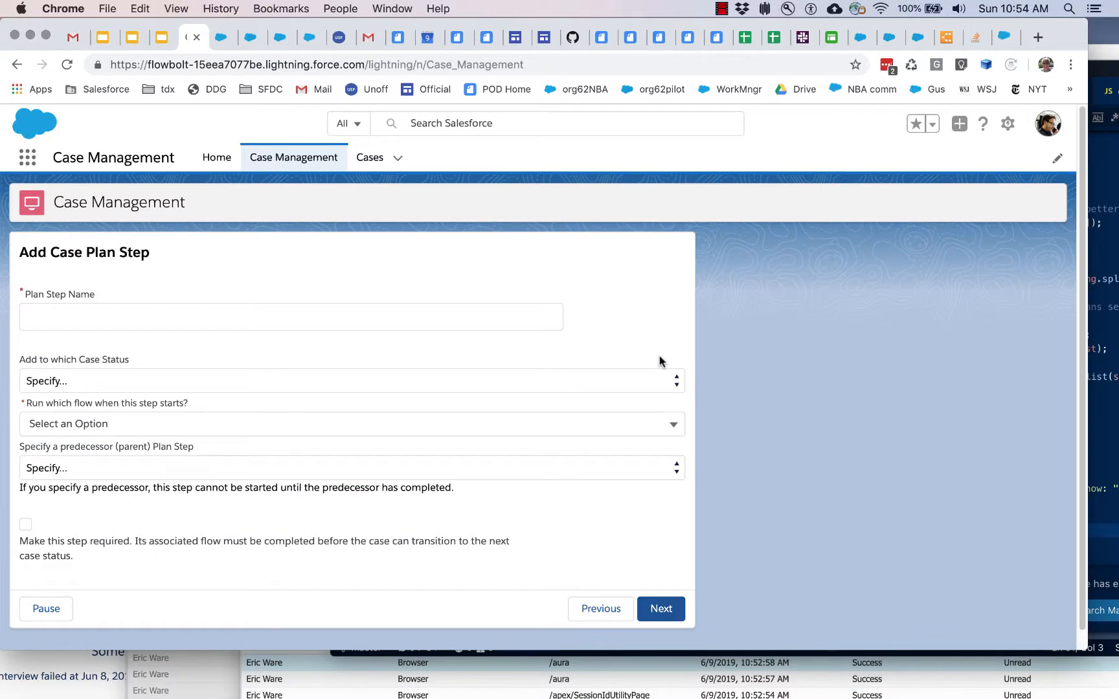
left_click(520, 318)
type("collect Personal ")
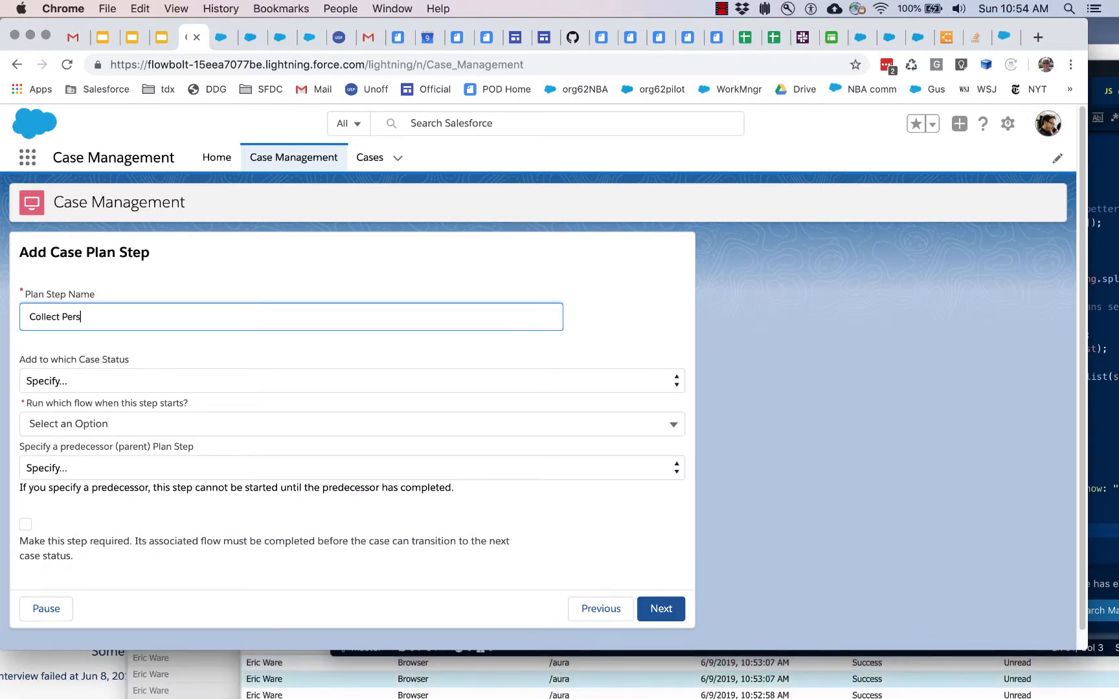
type("Information")
left_click(487, 389)
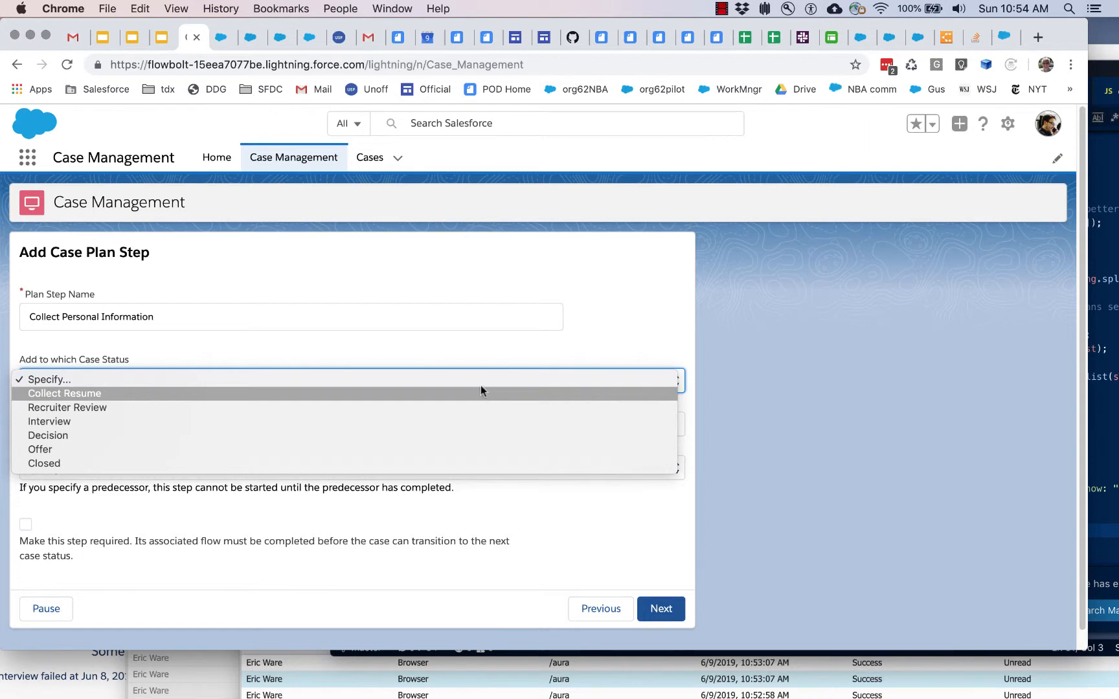
left_click(465, 318)
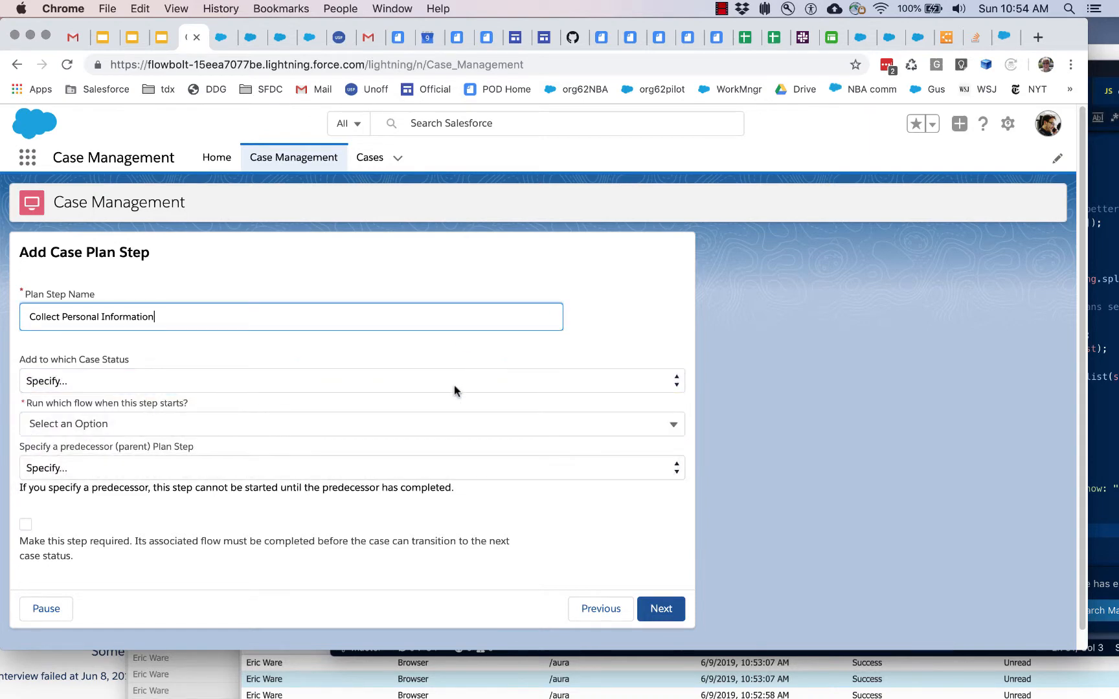
left_click(454, 385)
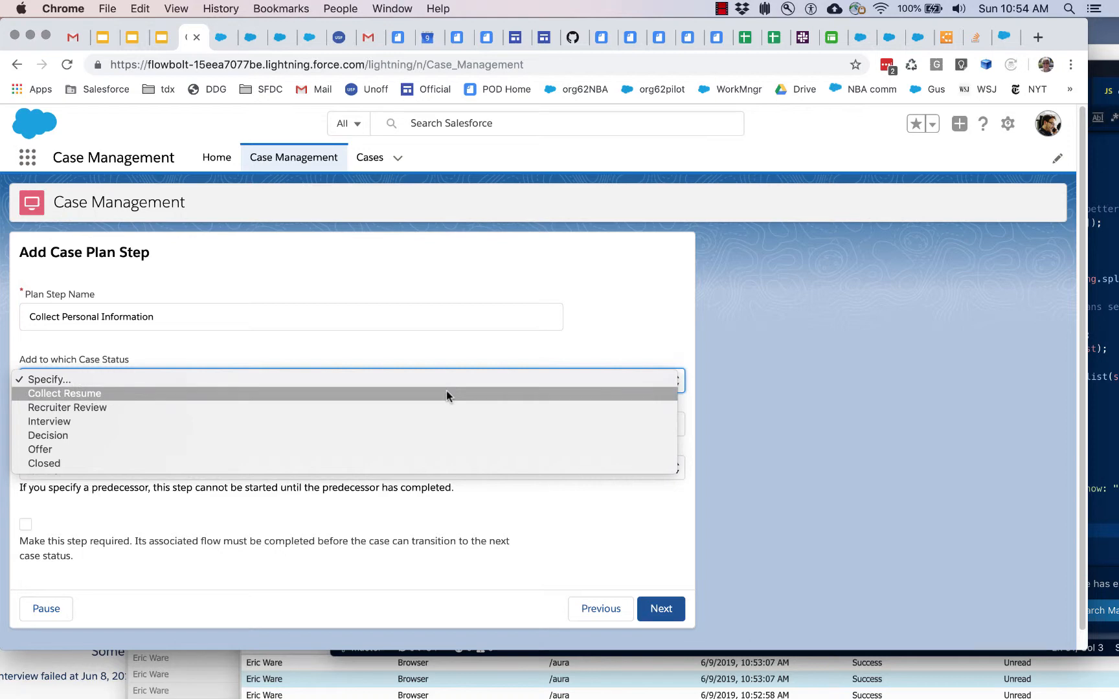
left_click(446, 393)
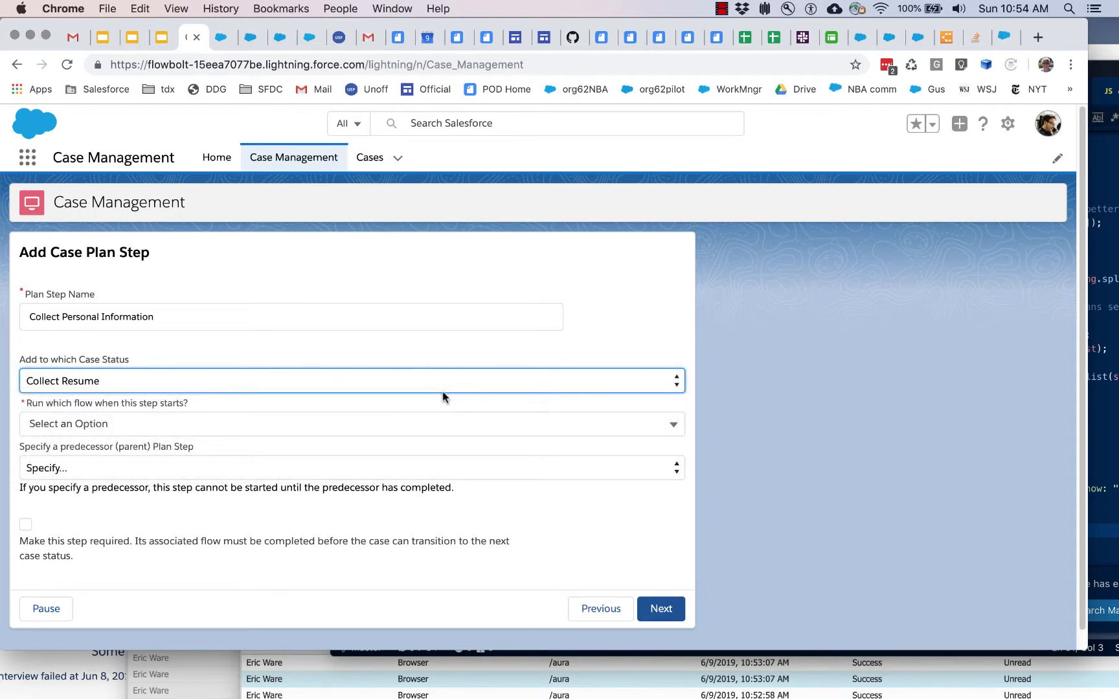
Step: Assign the cmdemo_GetPersonalInformation flow to the plan step, make the step required, and submit it
left_click(387, 424)
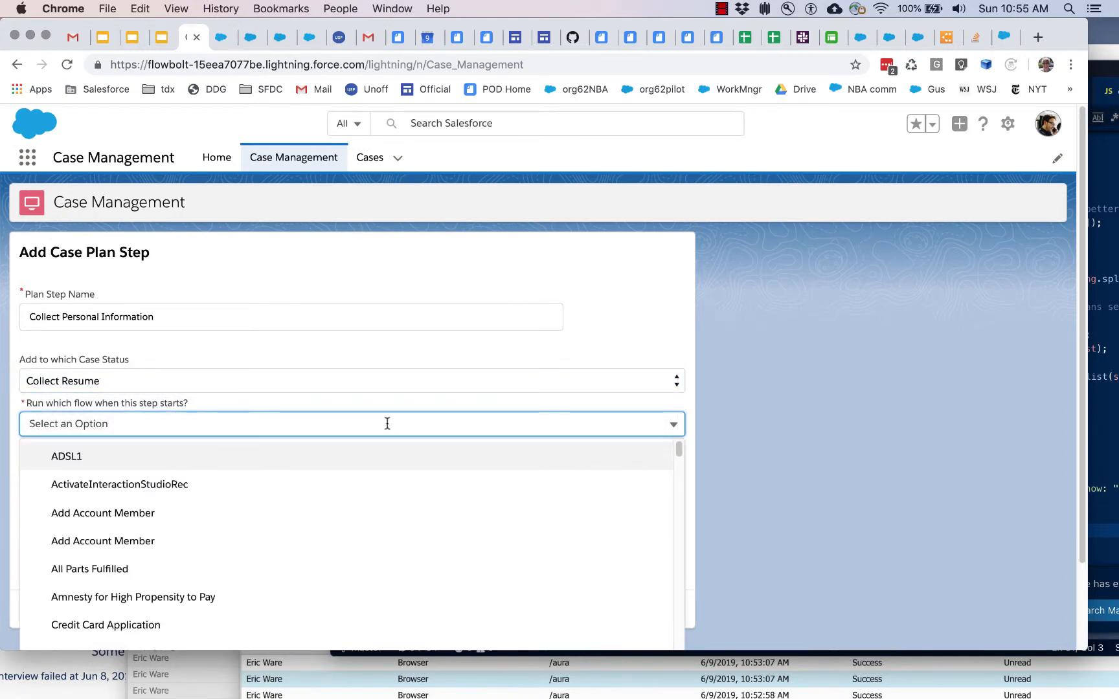
scroll(389, 546, "down", 10)
scroll(394, 547, "down", 15)
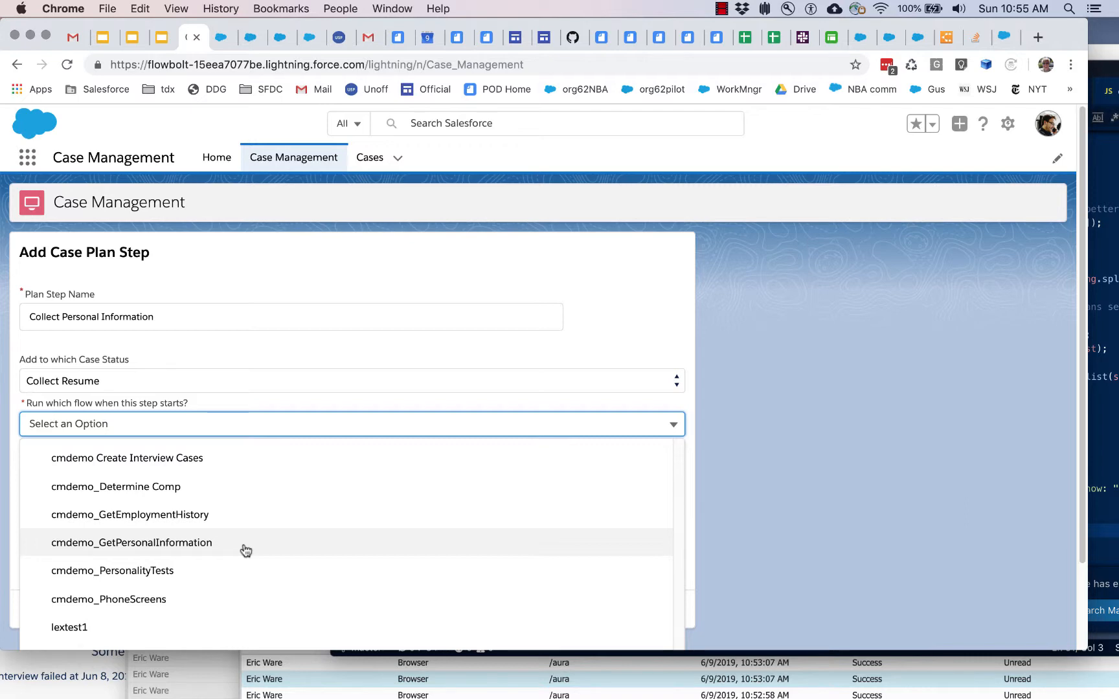
left_click(202, 543)
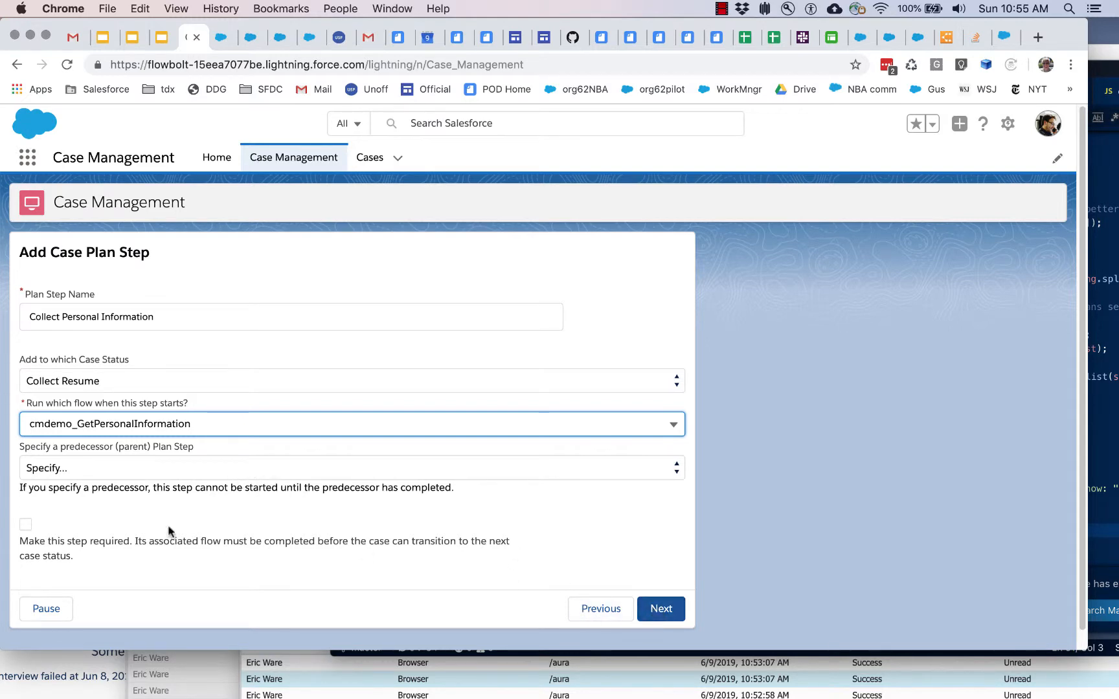
left_click(26, 524)
left_click(664, 612)
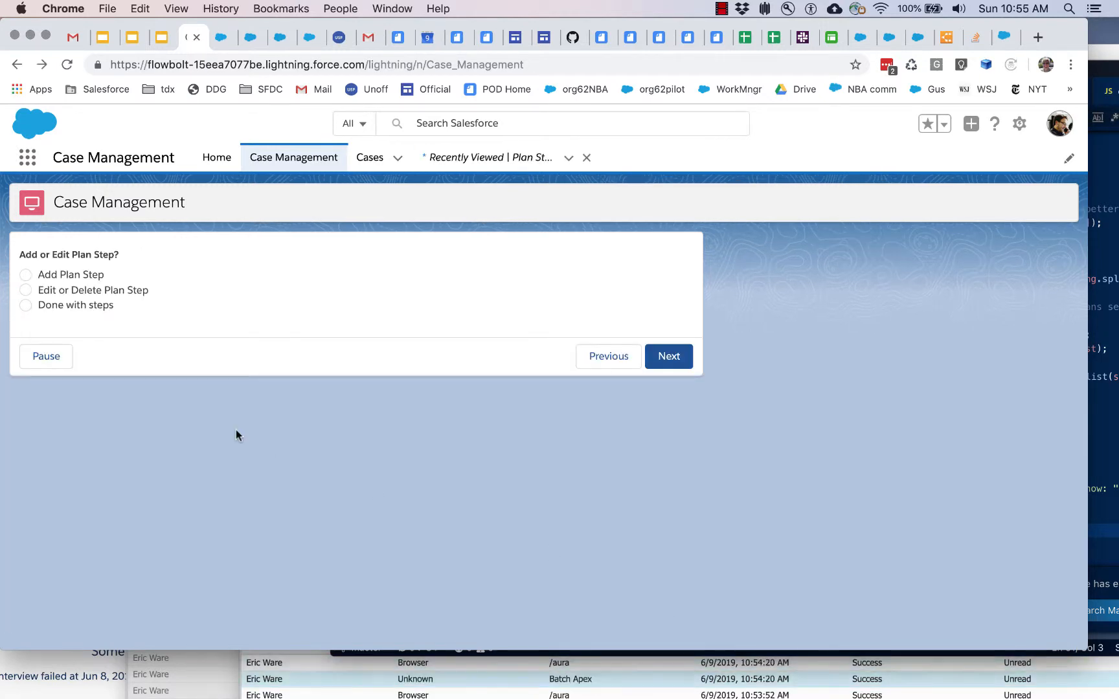
Step: Start another plan step named Collect Employment History and add it to the Collect Resume case status
left_click(135, 293)
left_click(84, 274)
left_click(680, 364)
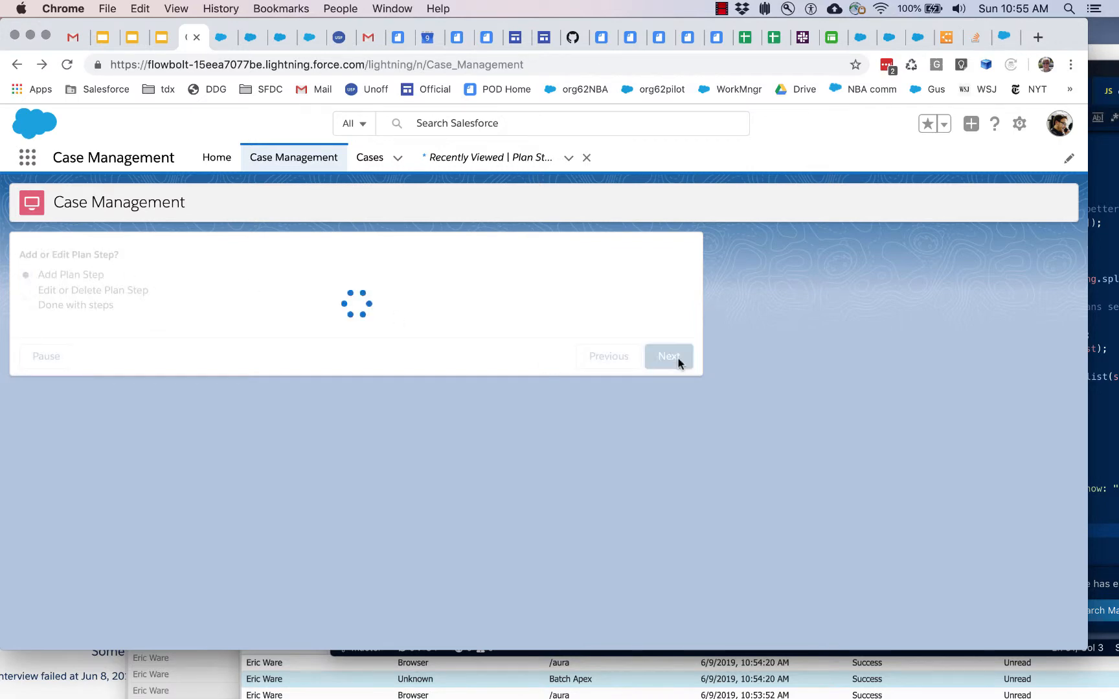
left_click(239, 320)
type("Co")
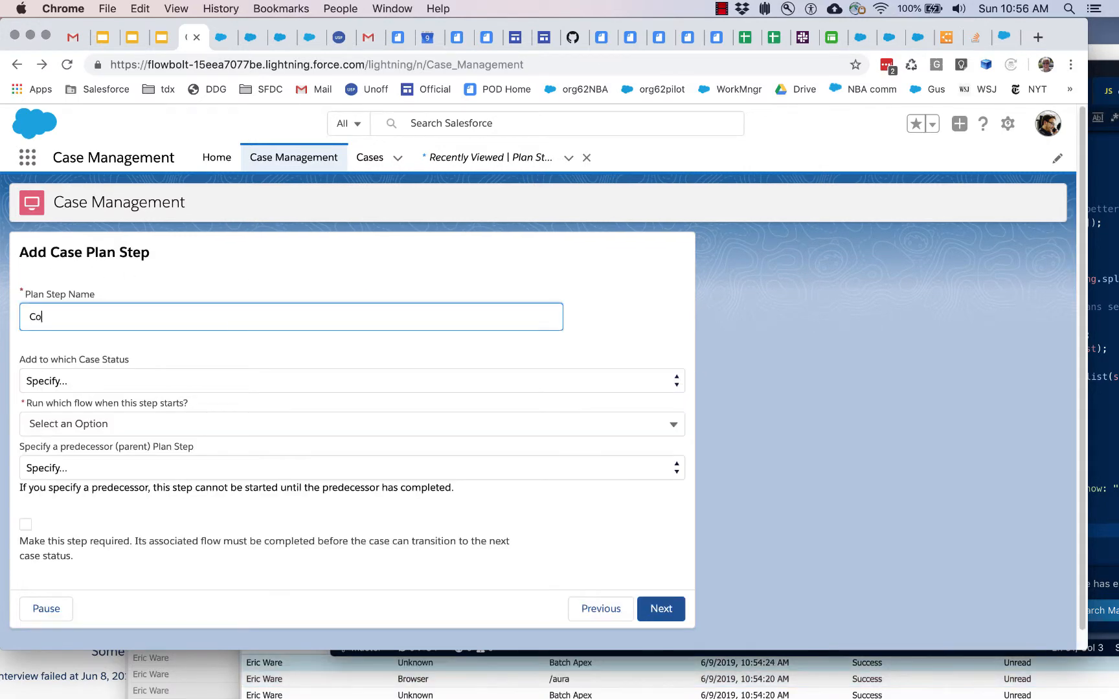
type("llect Empl")
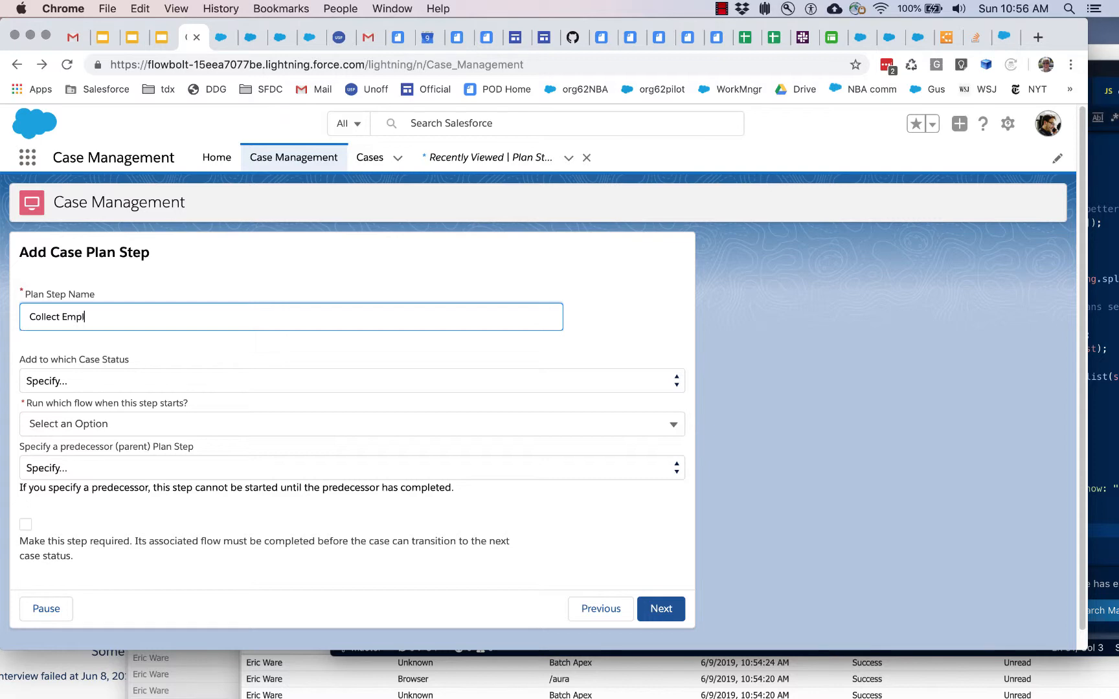
type("oyment History")
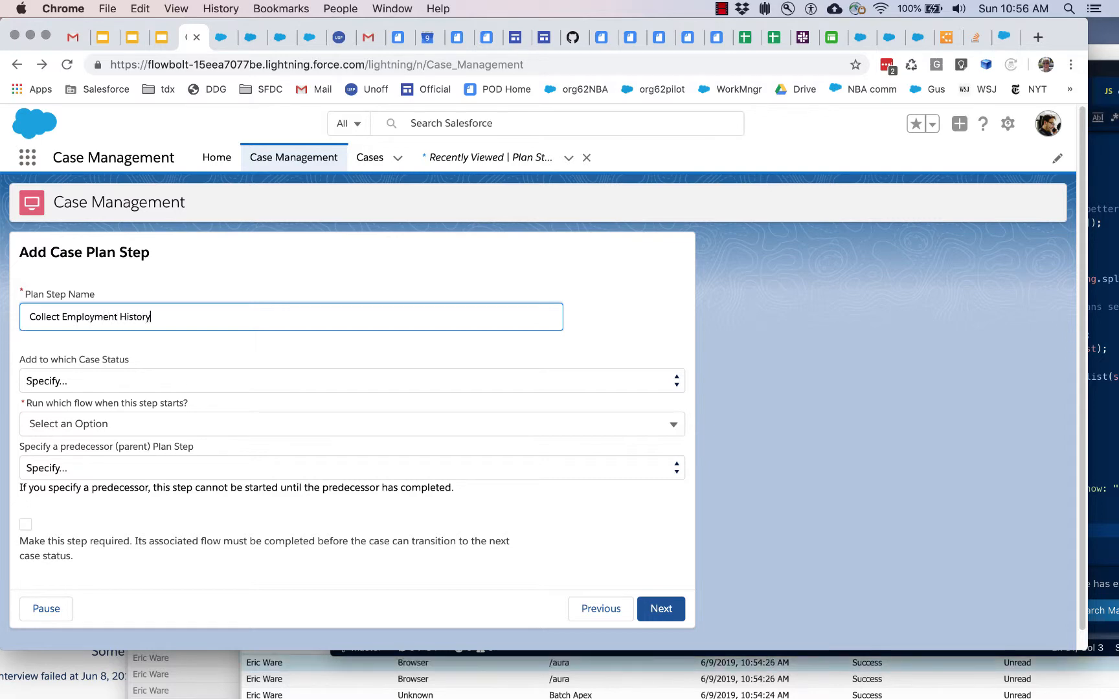
left_click(170, 375)
left_click(166, 393)
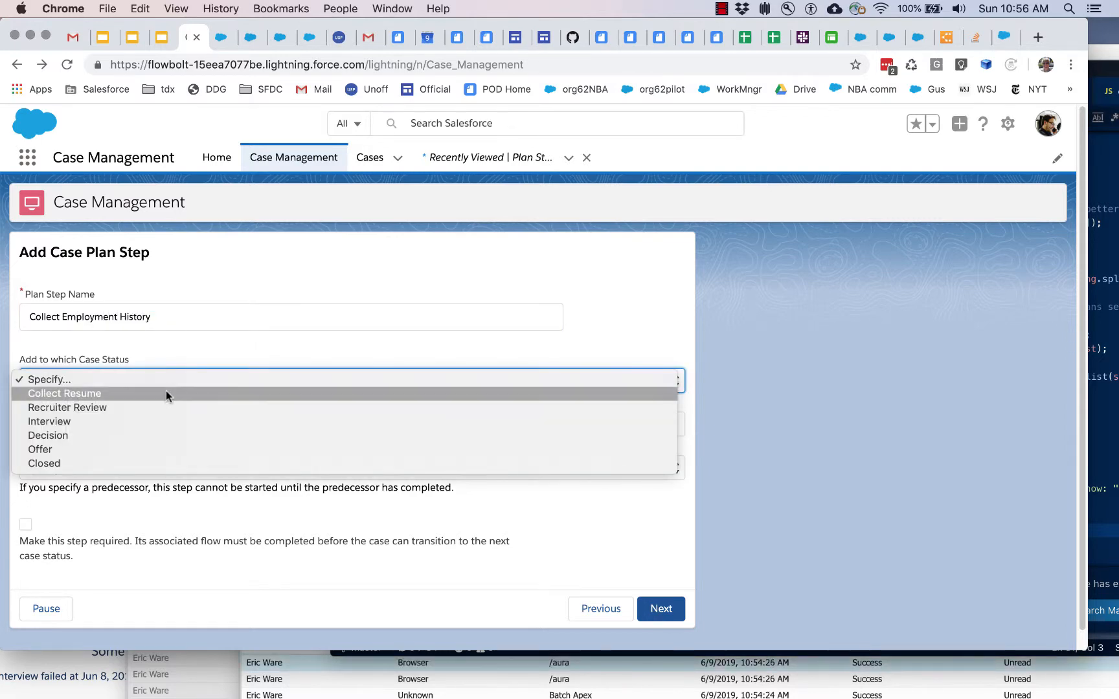
Step: Assign the cmdemo_GetEmploymentHistory flow with Collect Personal Information as the predecessor step, and submit the plan step
left_click(144, 419)
scroll(301, 556, "down", 20)
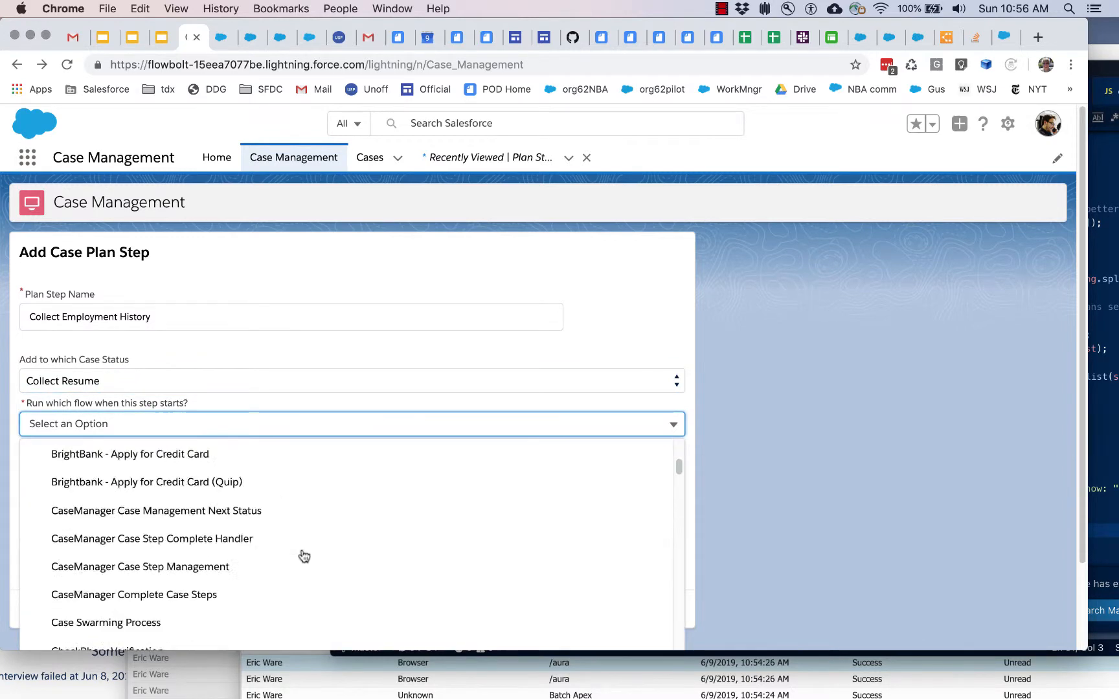
scroll(301, 555, "down", 10)
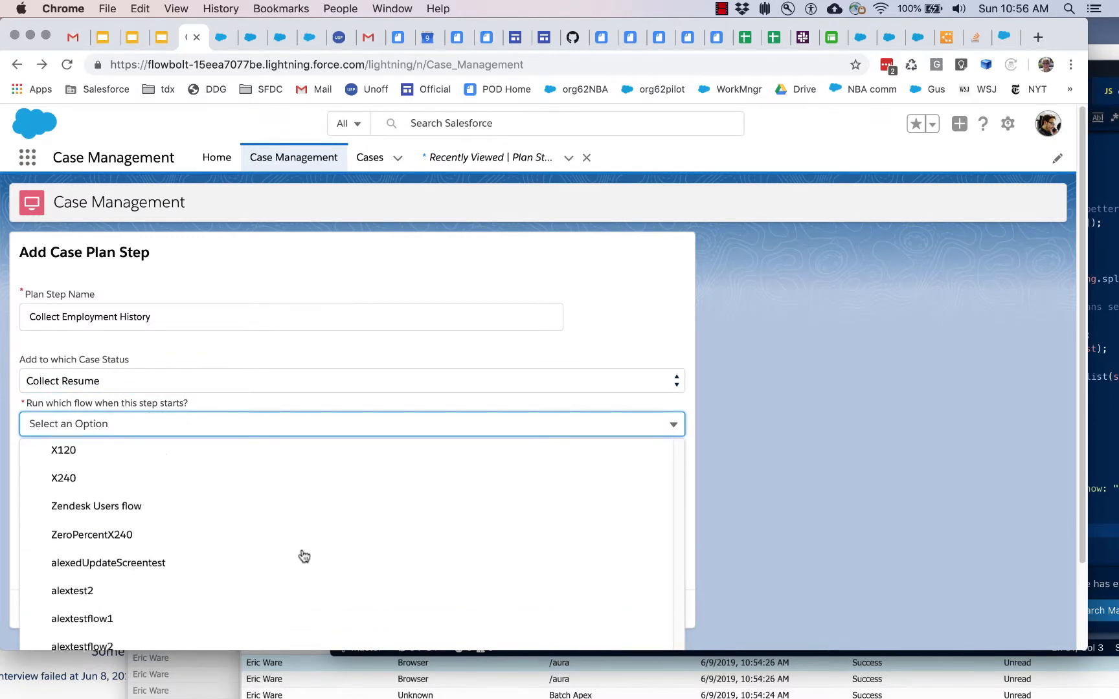
left_click(221, 534)
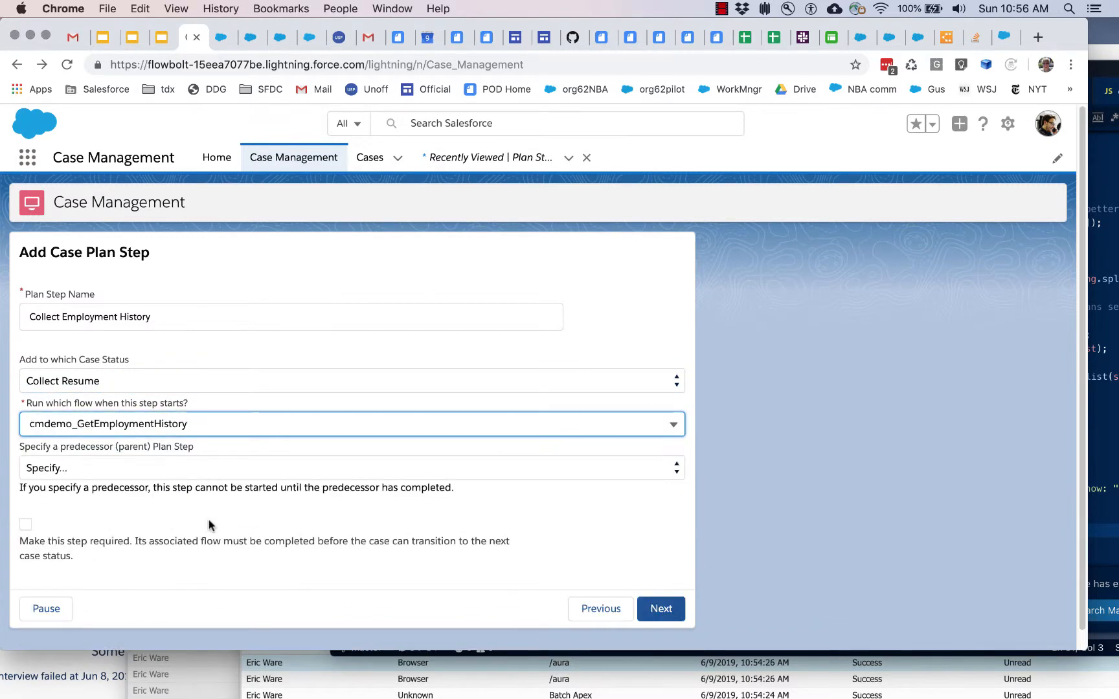
left_click(188, 467)
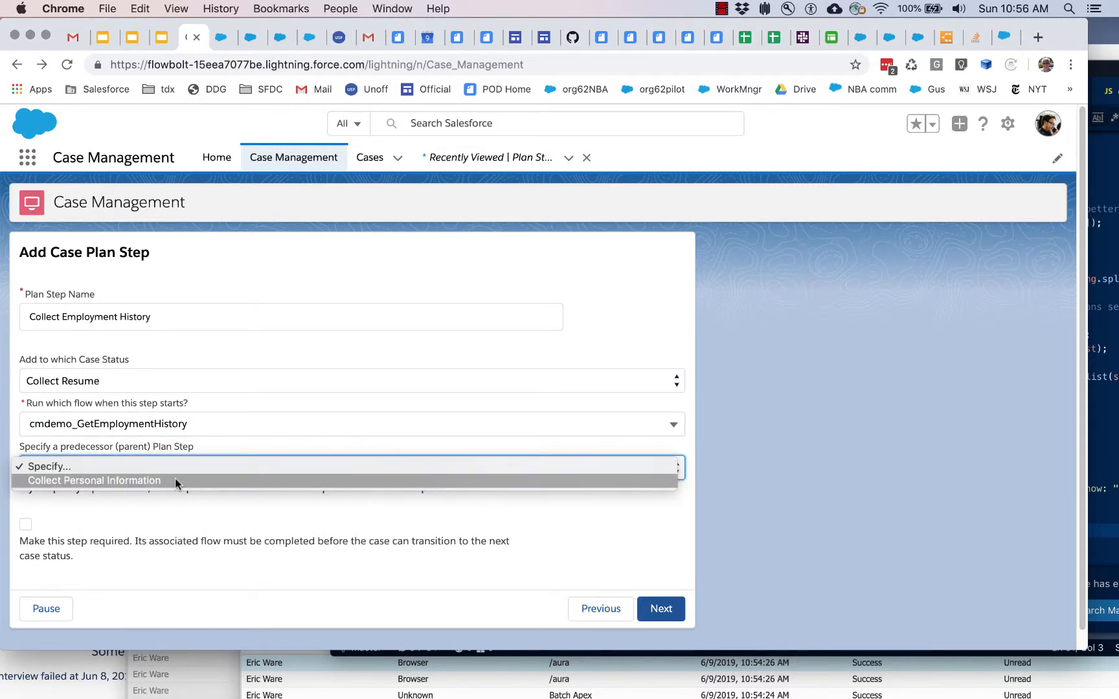
left_click(174, 480)
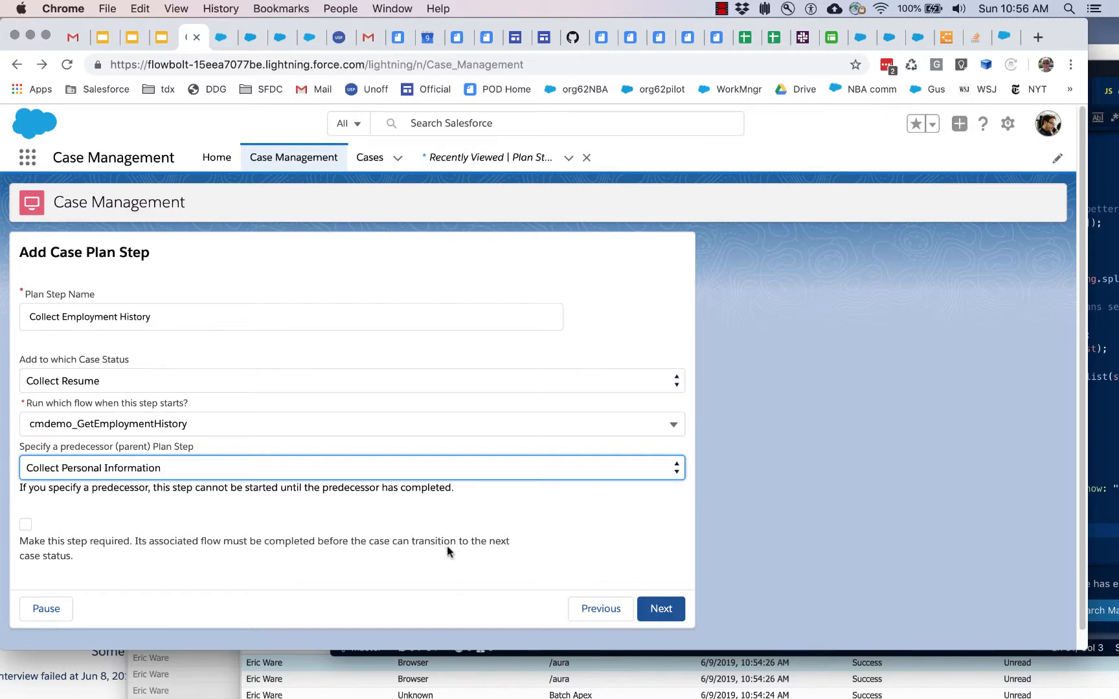
left_click(661, 609)
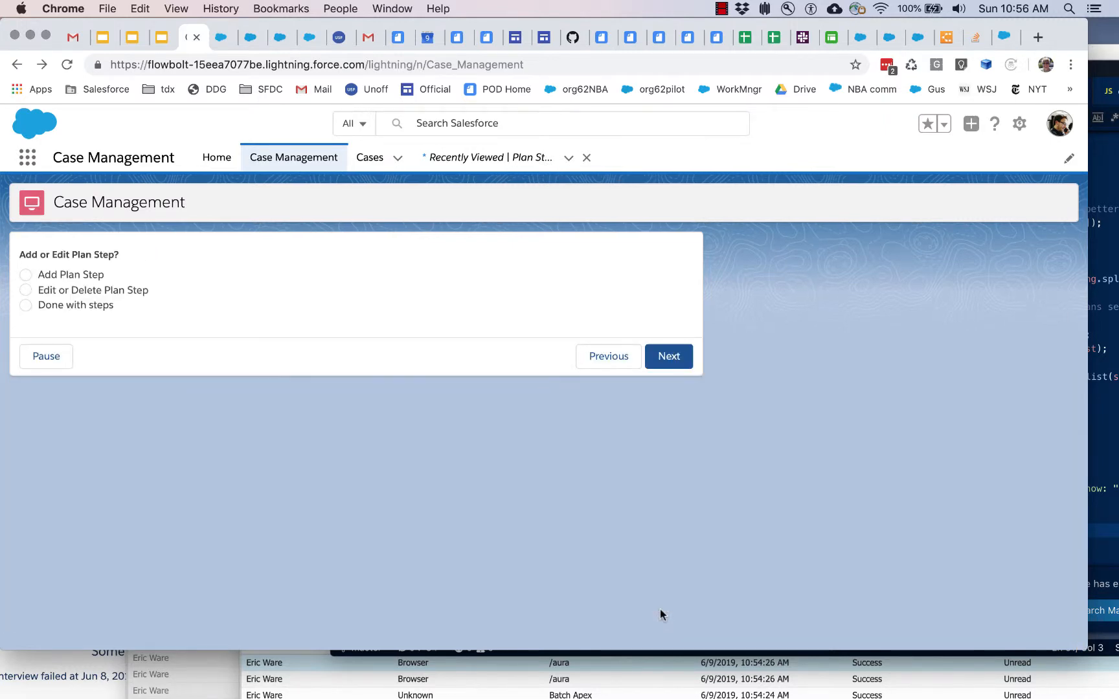
Step: Finish adding plan steps and reopen CasePlan1 for editing, keeping its name and proceeding to its state order
left_click(25, 305)
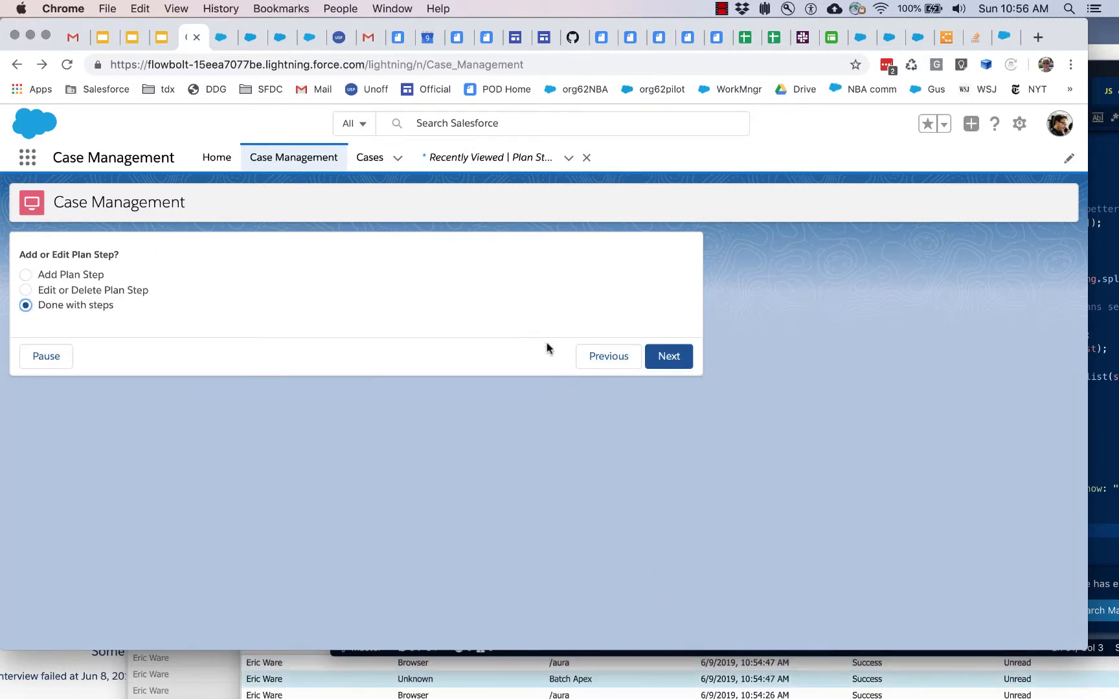
left_click(667, 356)
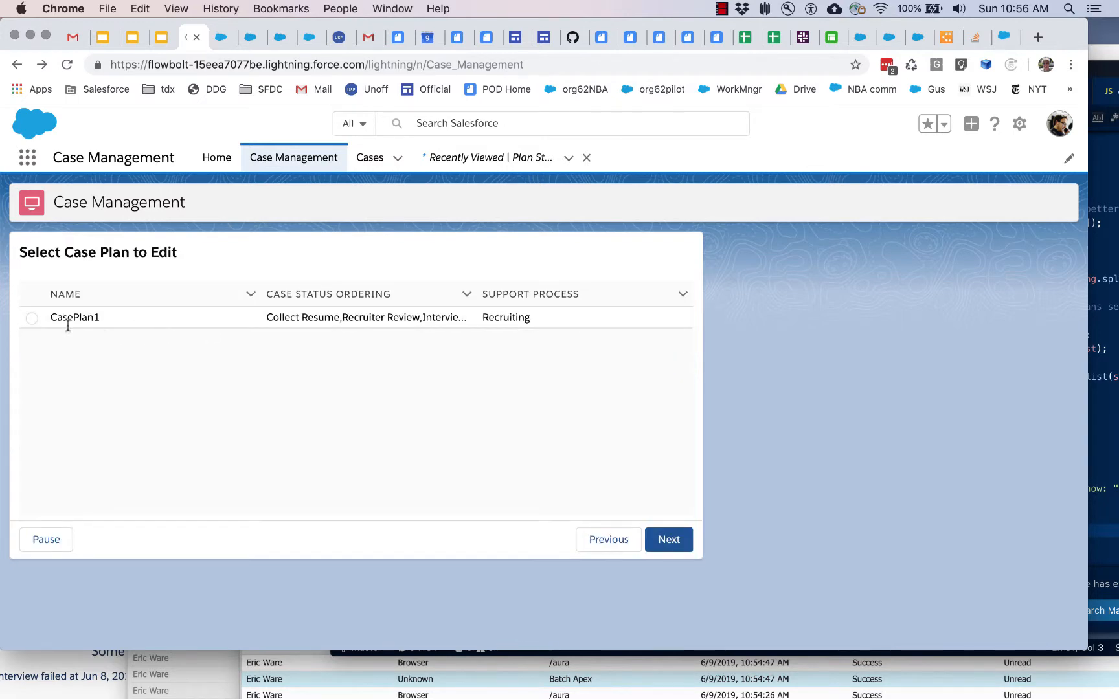
left_click(32, 319)
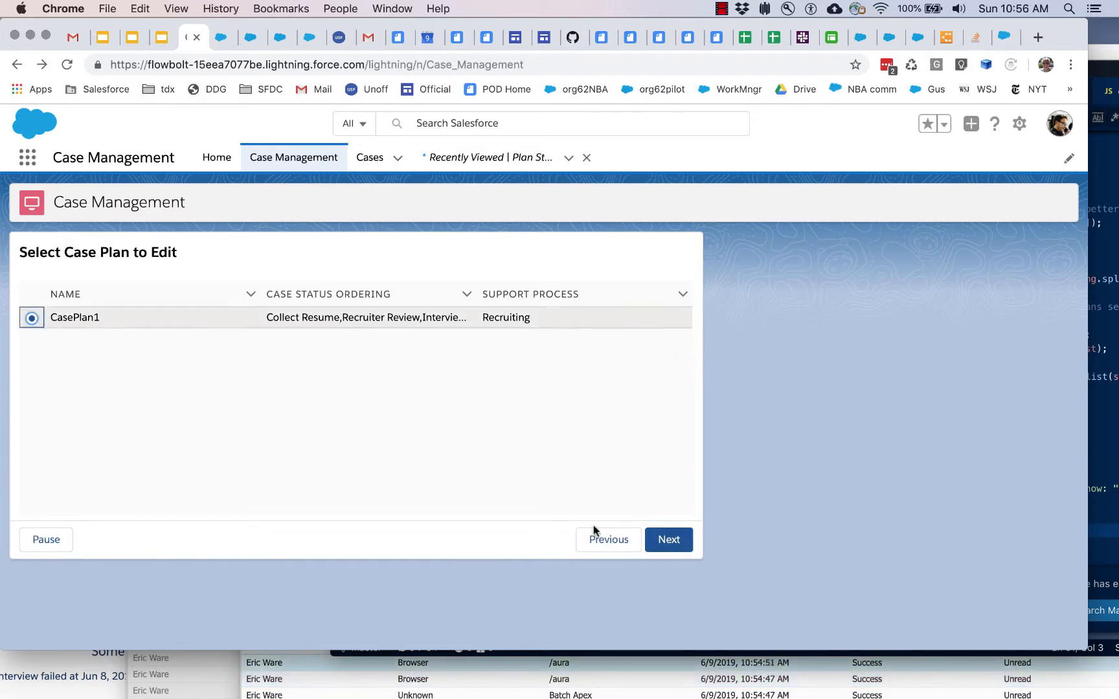
left_click(666, 551)
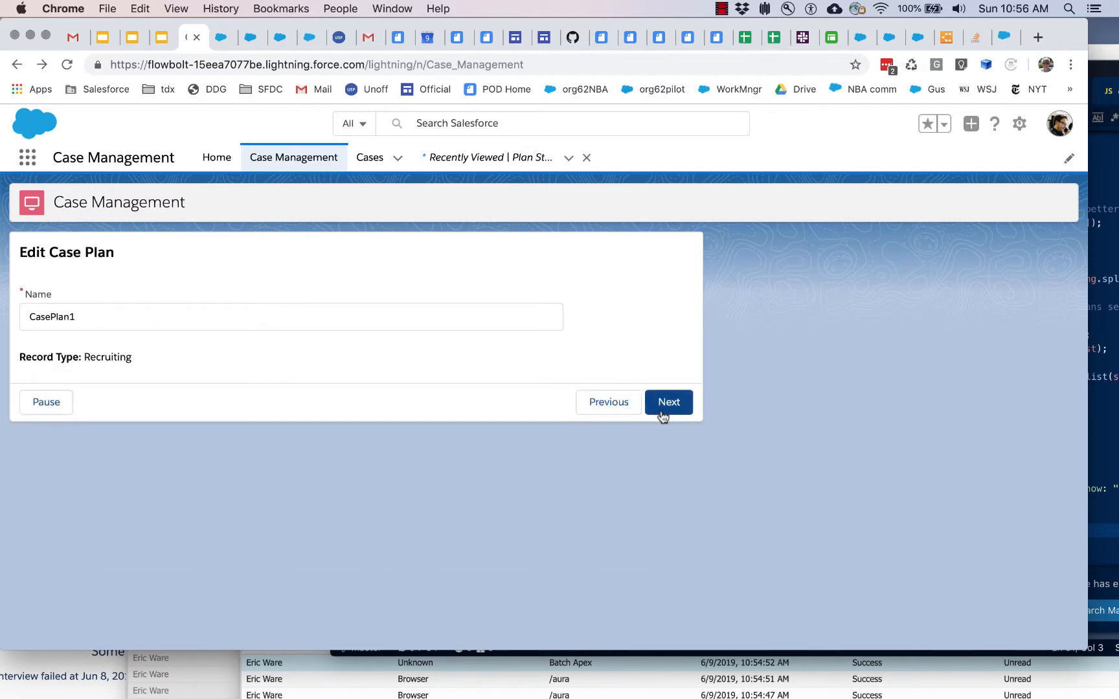
left_click(662, 407)
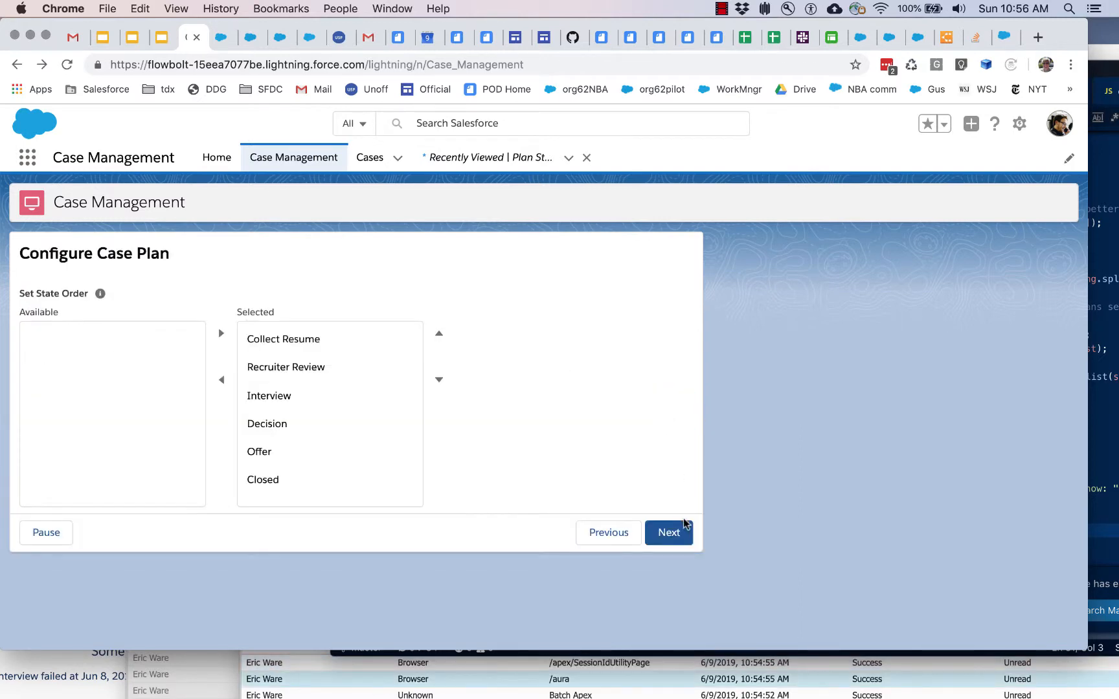
Step: Accept the case plan's state order and open its plan steps for editing or deletion
left_click(672, 532)
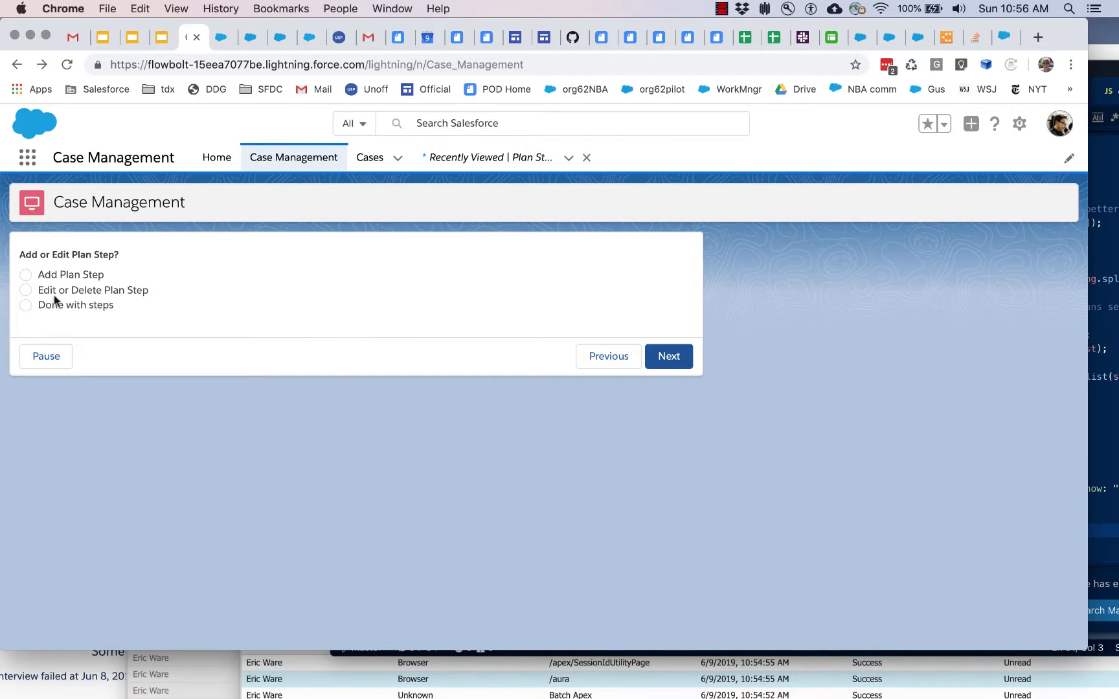
left_click(53, 292)
left_click(669, 353)
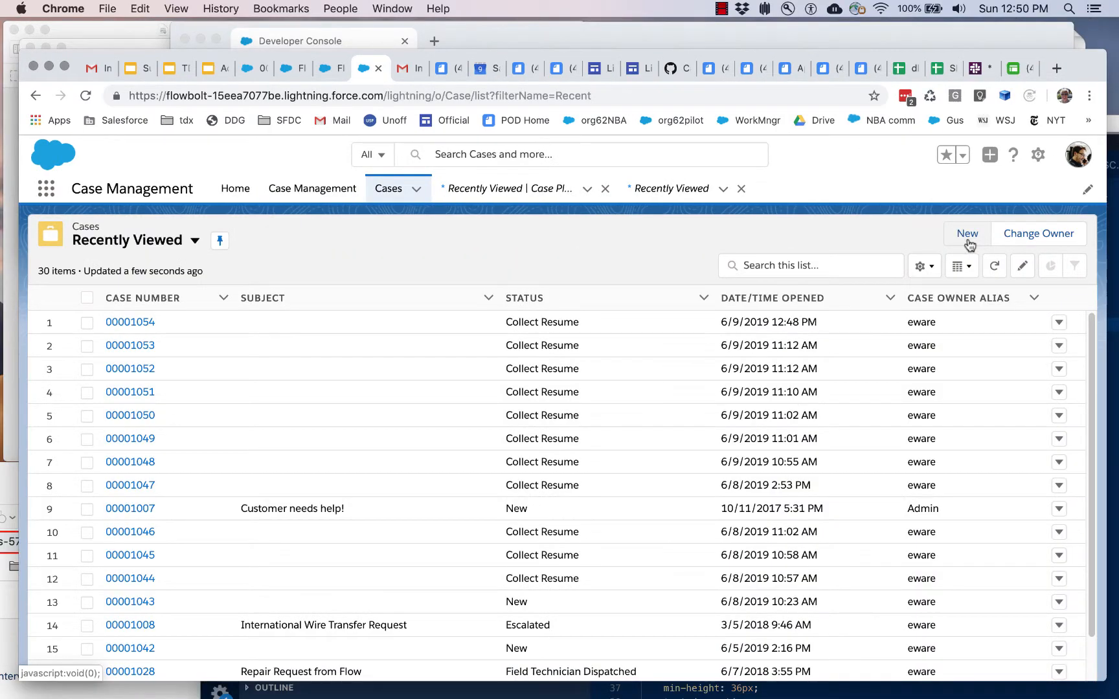
Step: Create and save a new case with the Recruiting record type and Email as the case origin
left_click(968, 234)
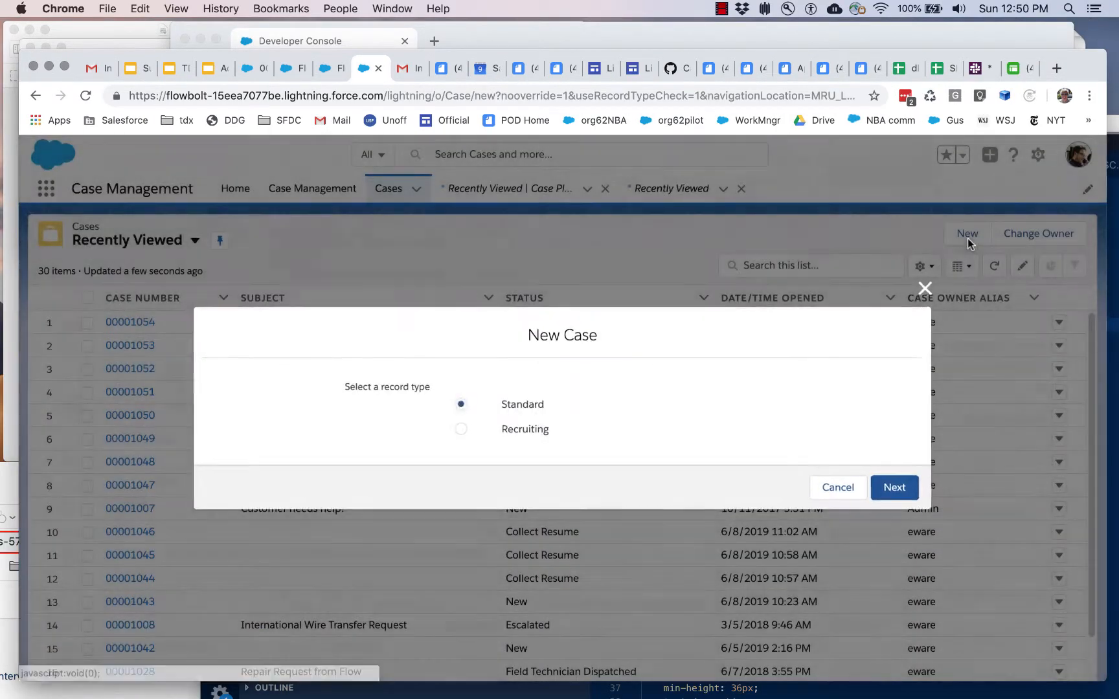
left_click(461, 429)
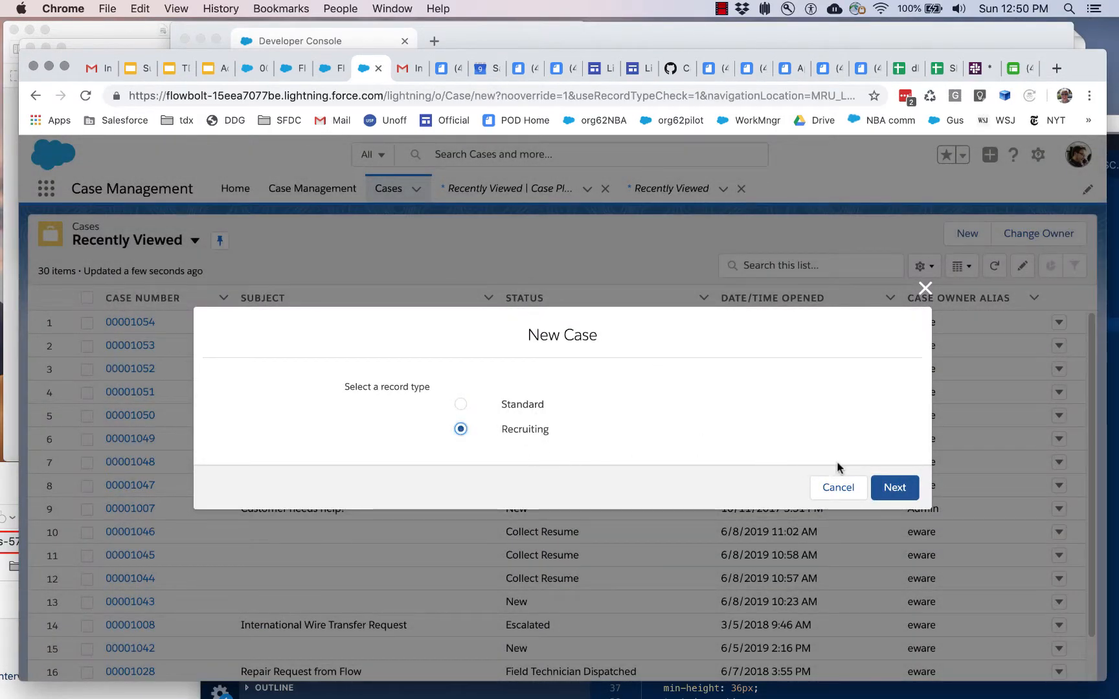
left_click(895, 487)
left_click(745, 347)
left_click(734, 405)
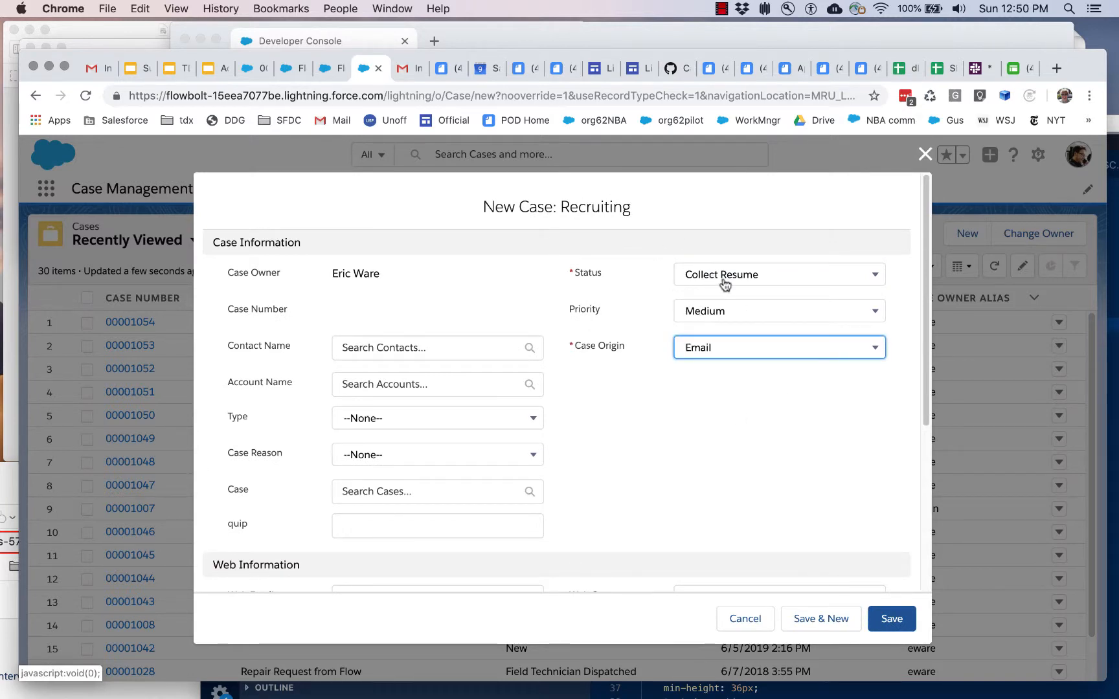
left_click(884, 623)
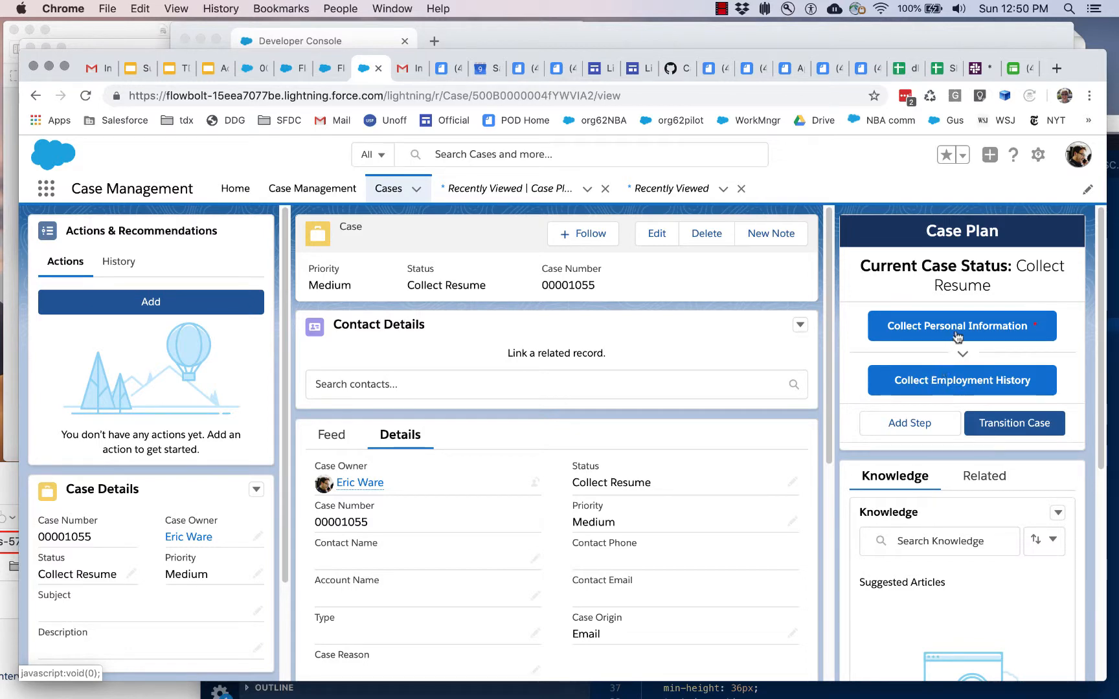
Step: Try to start Collect Employment History and transition the case before completing the required Collect Personal Information step
left_click(960, 381)
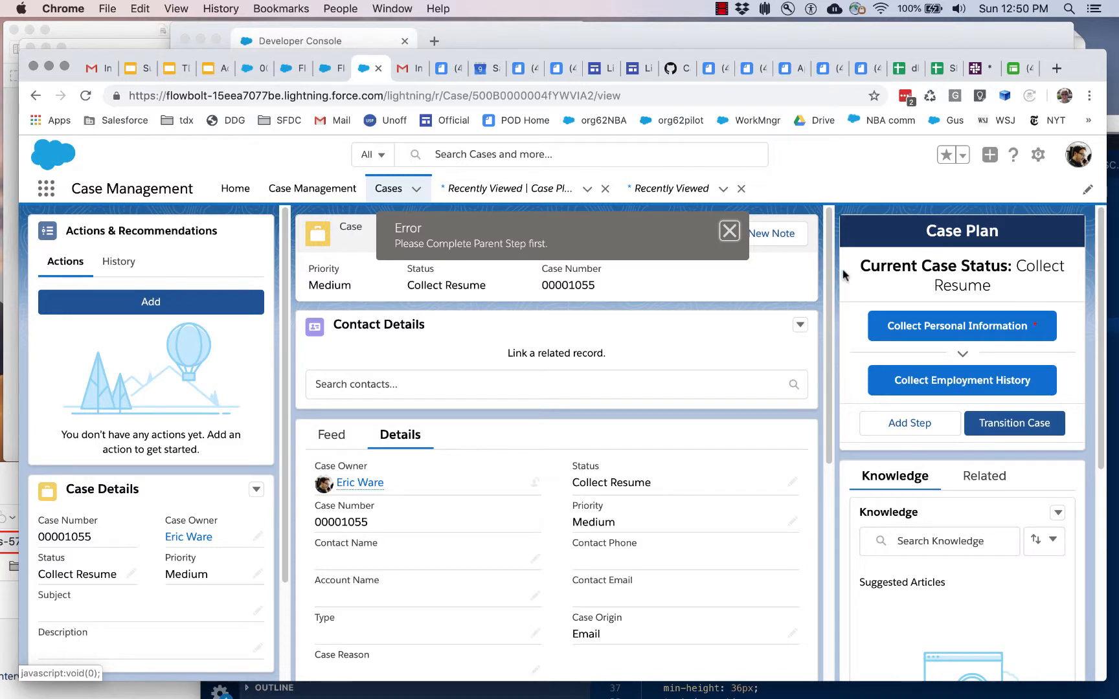
left_click(1015, 424)
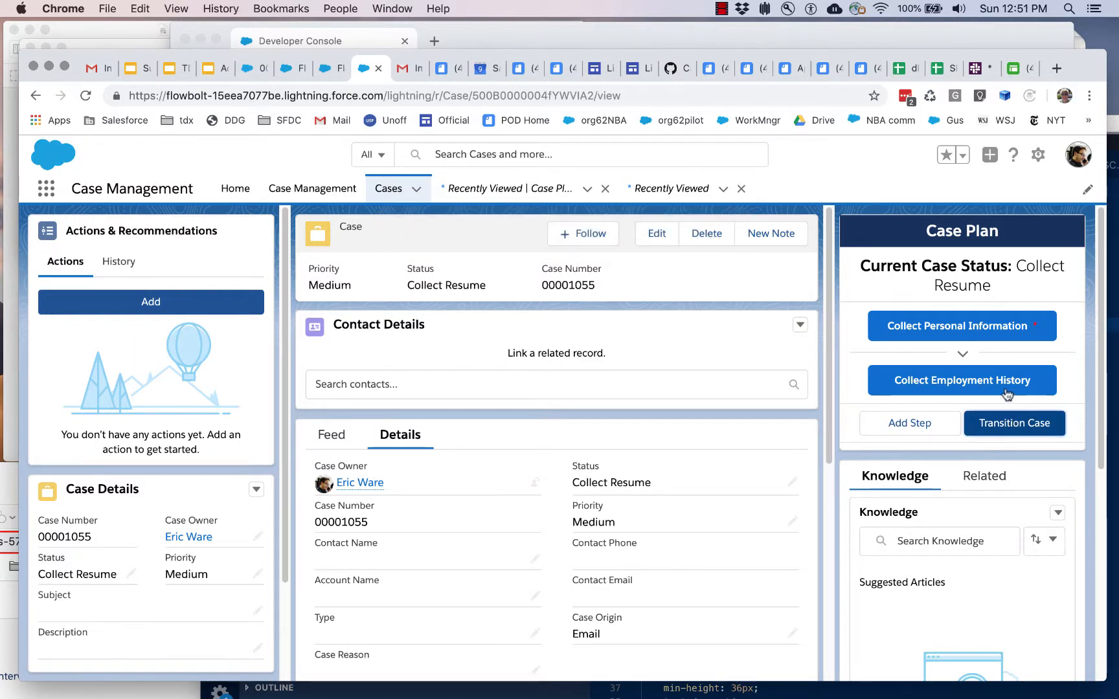
Step: Complete the Collect Personal Information step by entering the applicant's first and last name and finishing its flow
left_click(964, 328)
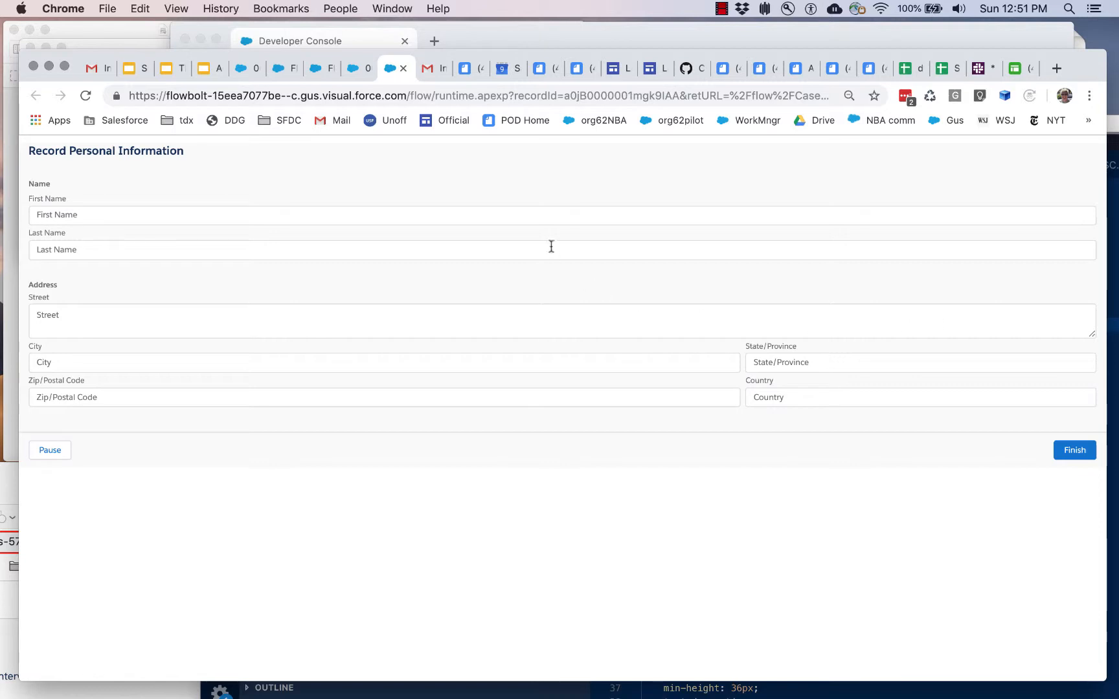
left_click(533, 219)
type("U")
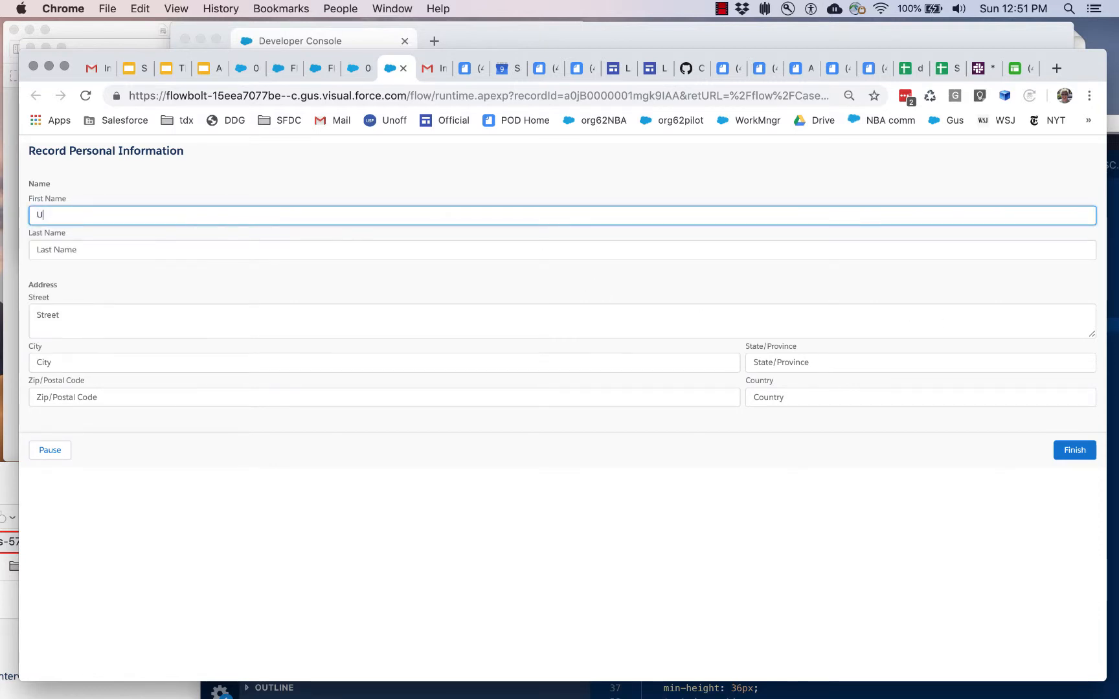
type("oe")
key("Tab")
type("Smith")
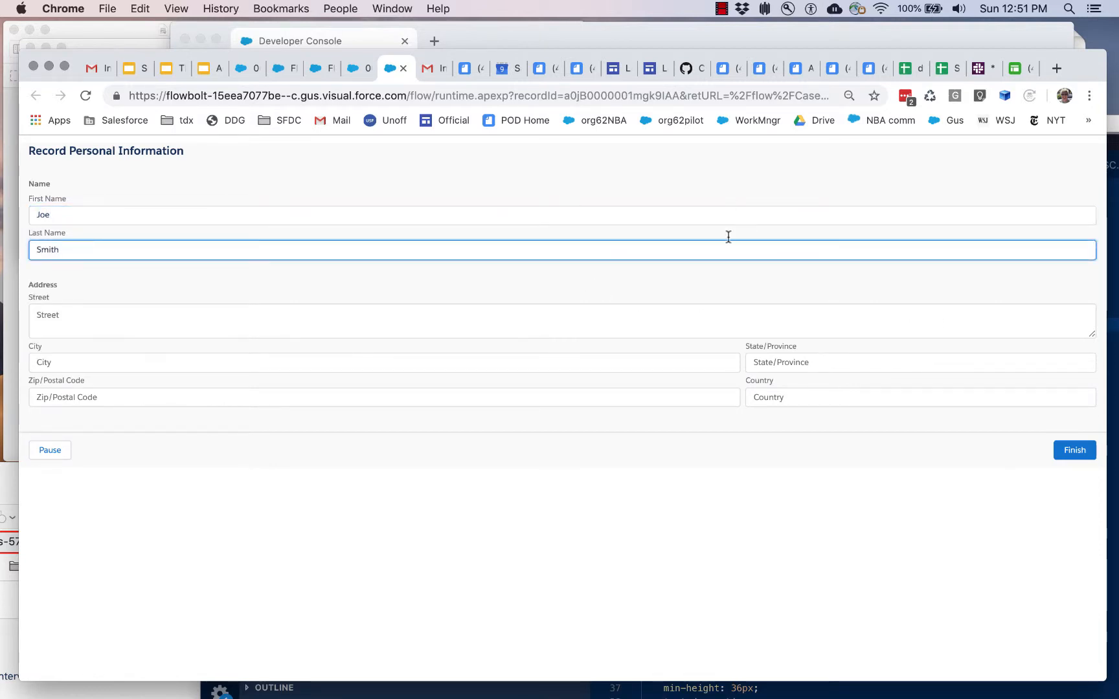
left_click(622, 287)
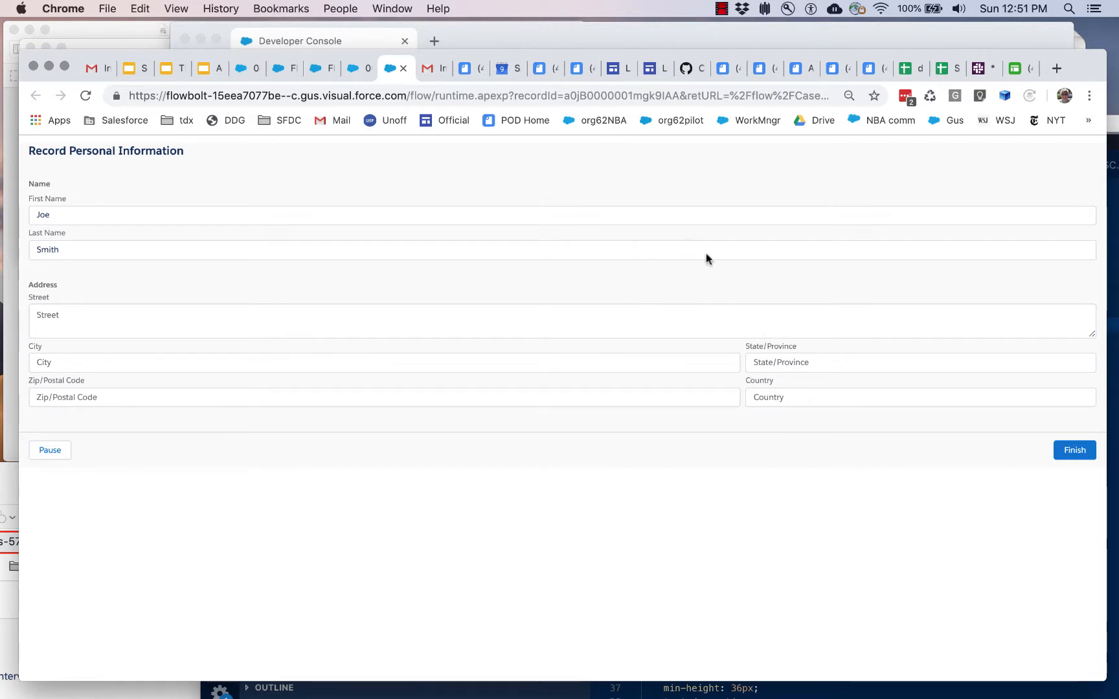
left_click(1073, 451)
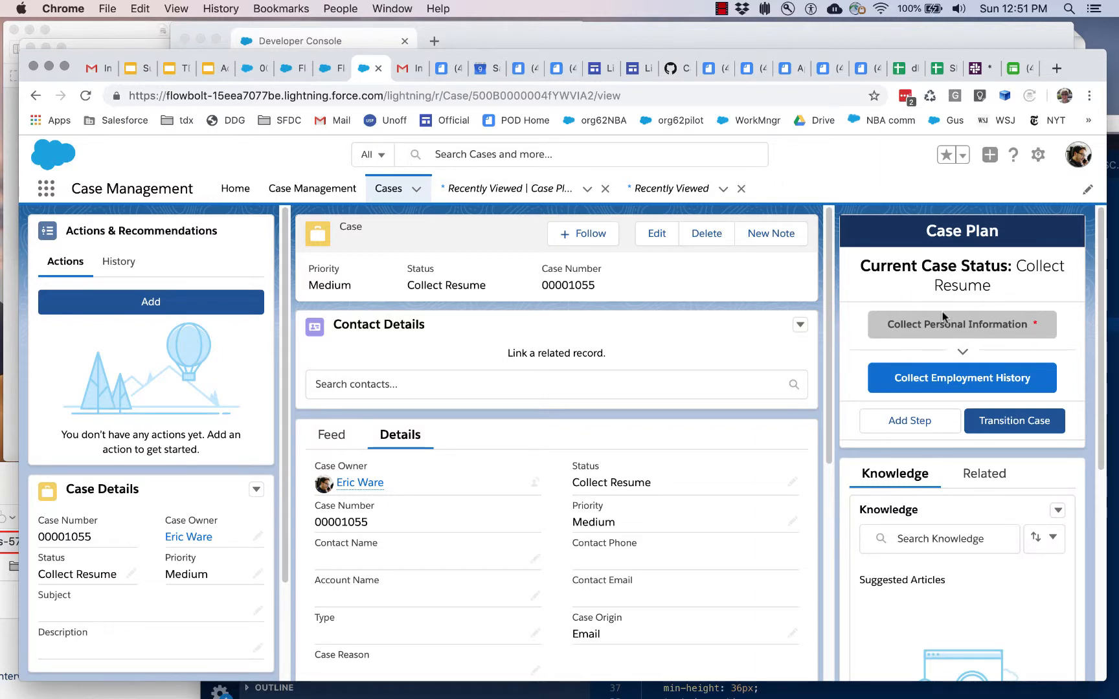
Step: Start the Collect Employment History step, return to the case without finishing its flow, and decline restarting the step
left_click(971, 382)
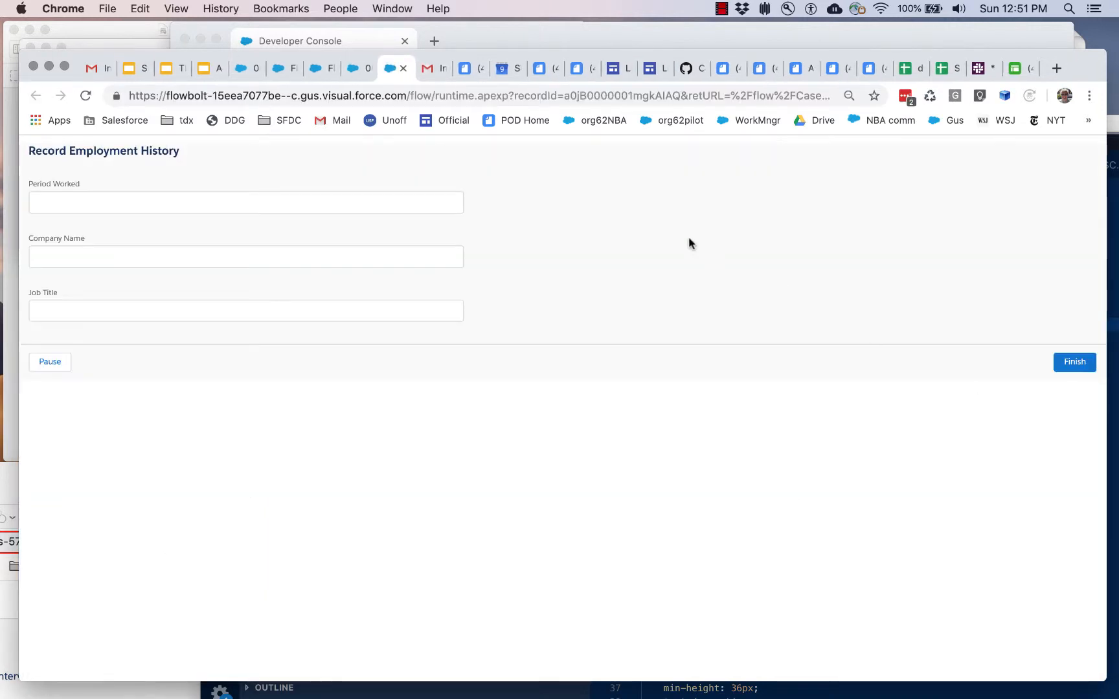
left_click(360, 68)
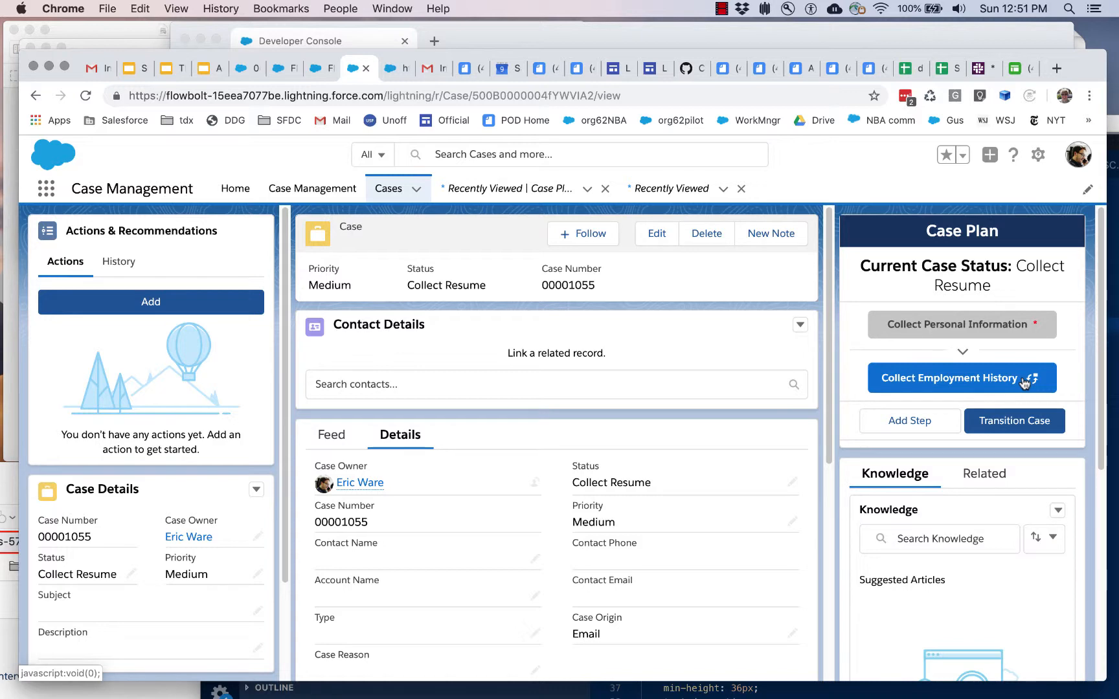
left_click(974, 383)
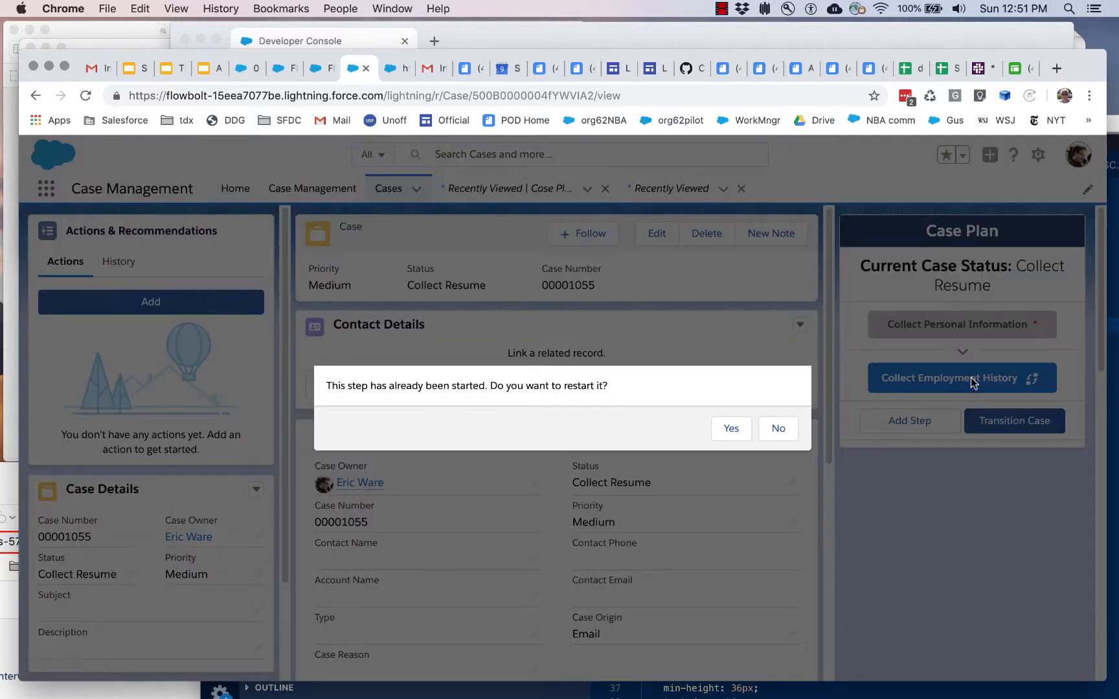
left_click(795, 431)
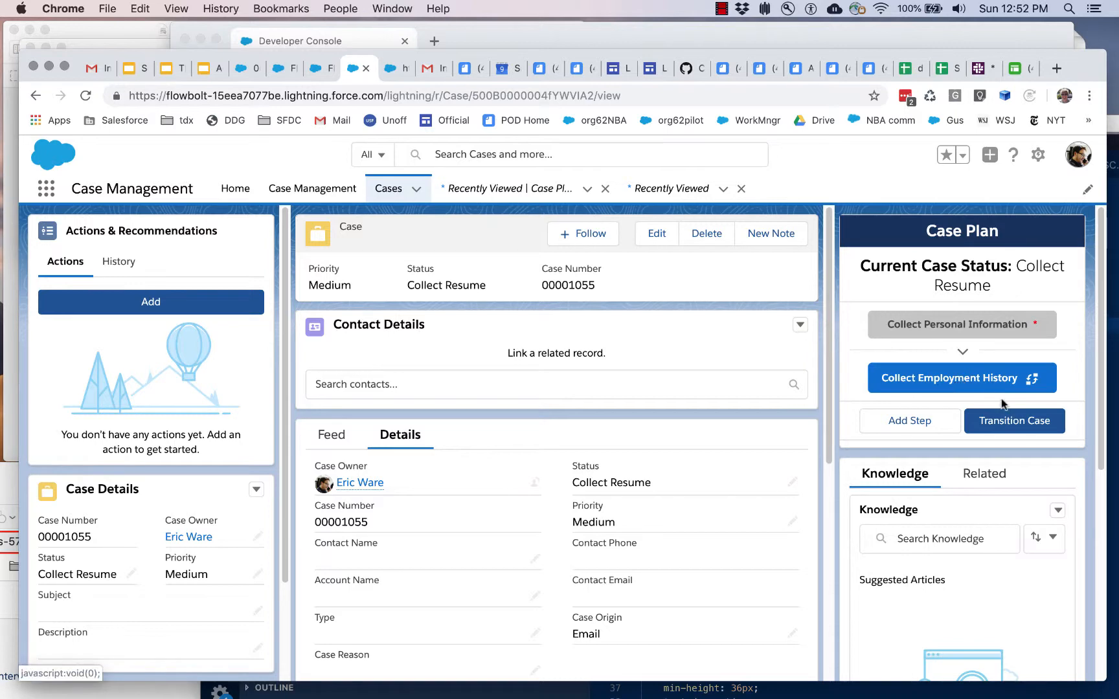
Step: Transition the case to Recruiter Review and examine its new status and the Case Plan notice
left_click(1026, 422)
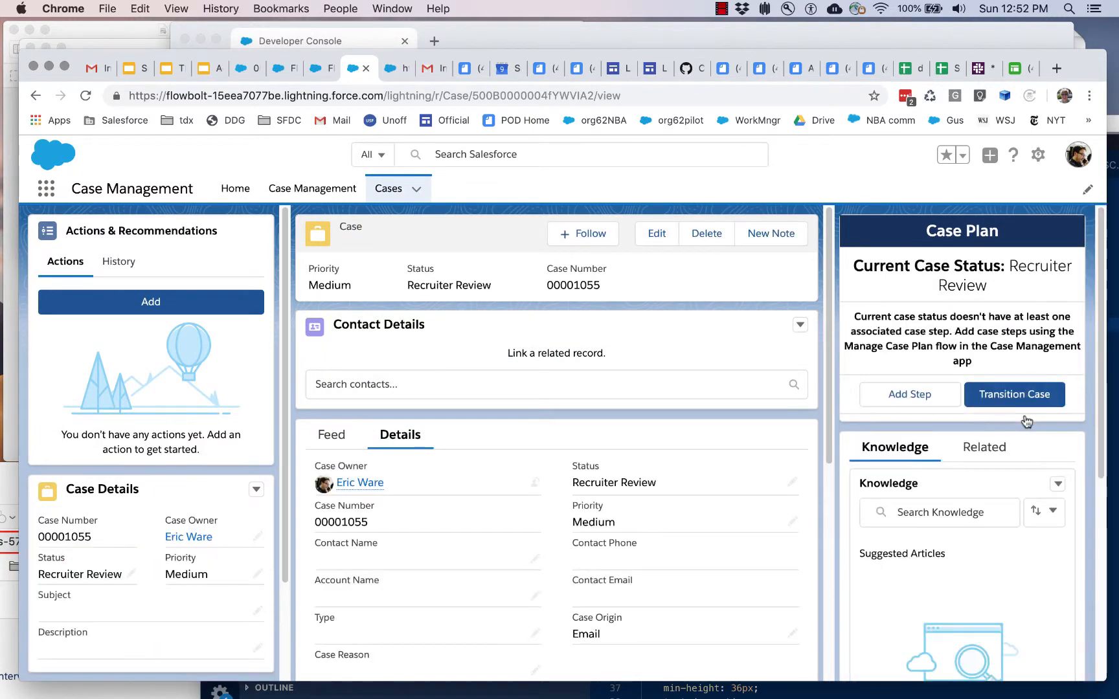
left_click_drag(399, 285, 465, 285)
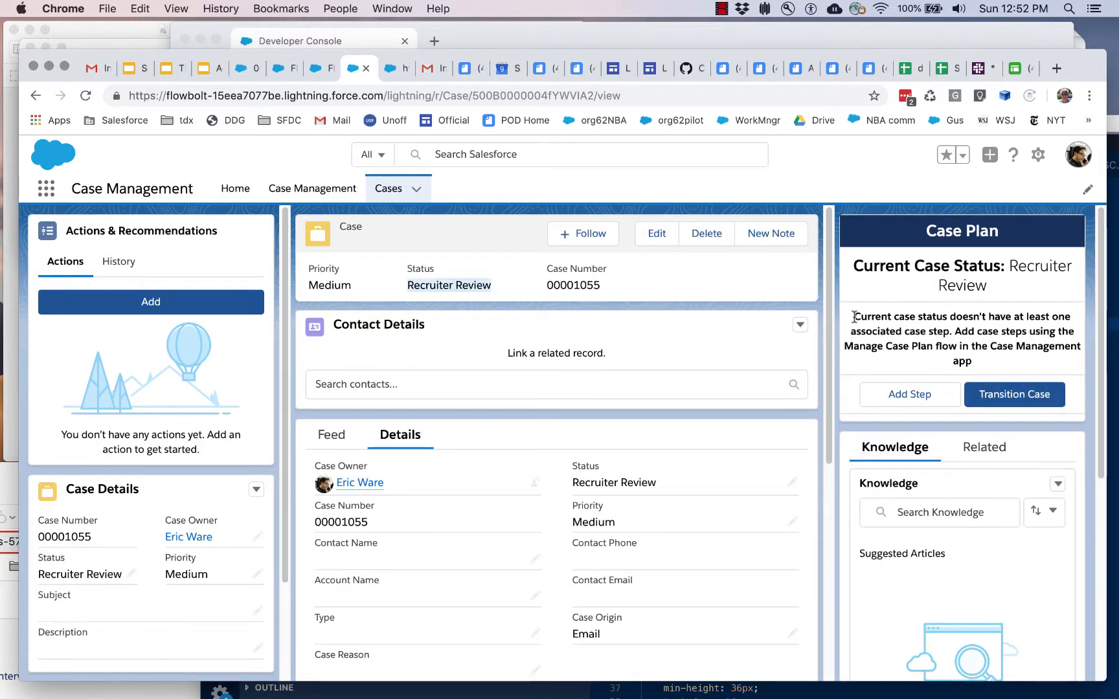
left_click_drag(853, 317, 979, 364)
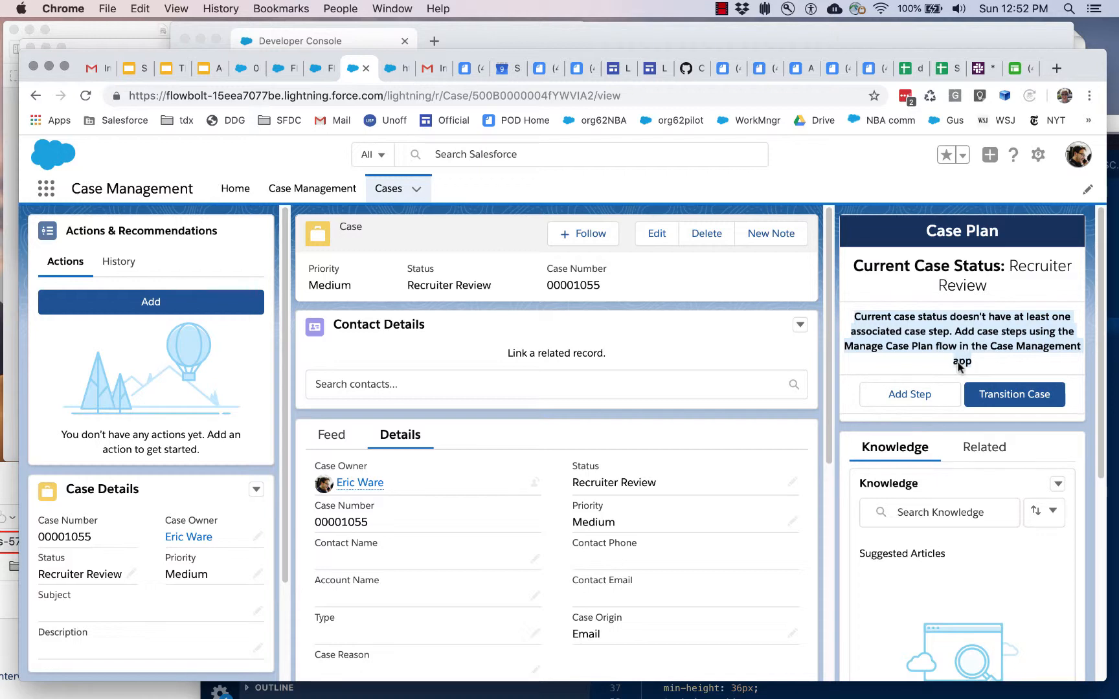
Step: Add a case step named Carry Out Background Check that runs the cmdemo_Carry Out Background Check flow, and start it
left_click(910, 396)
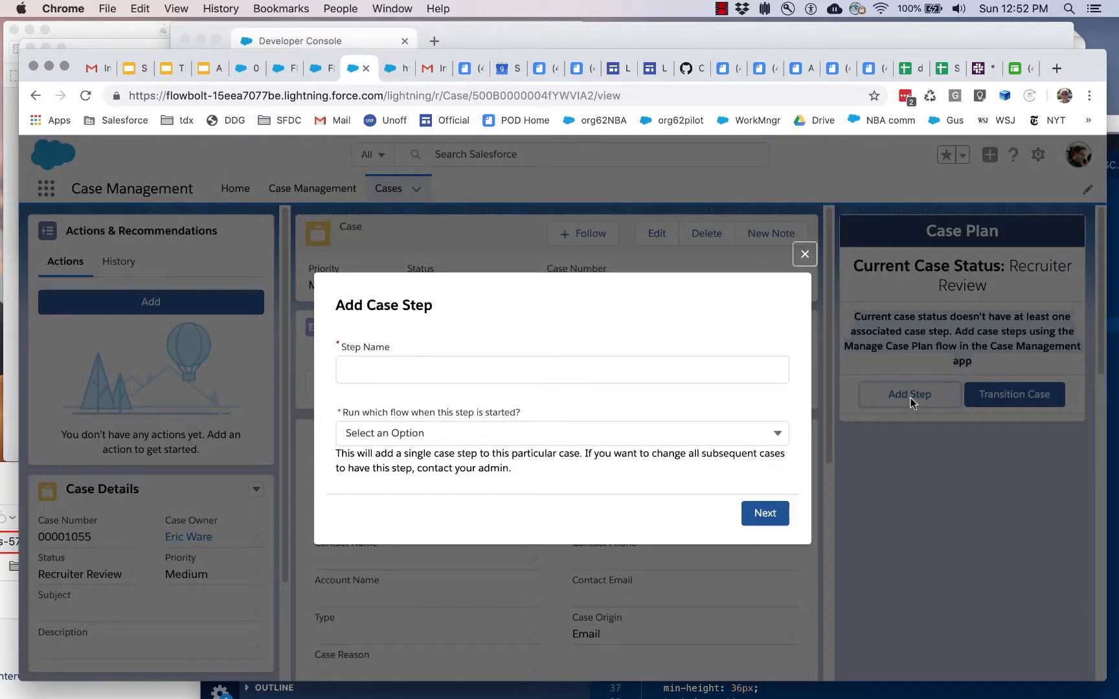
left_click(638, 376)
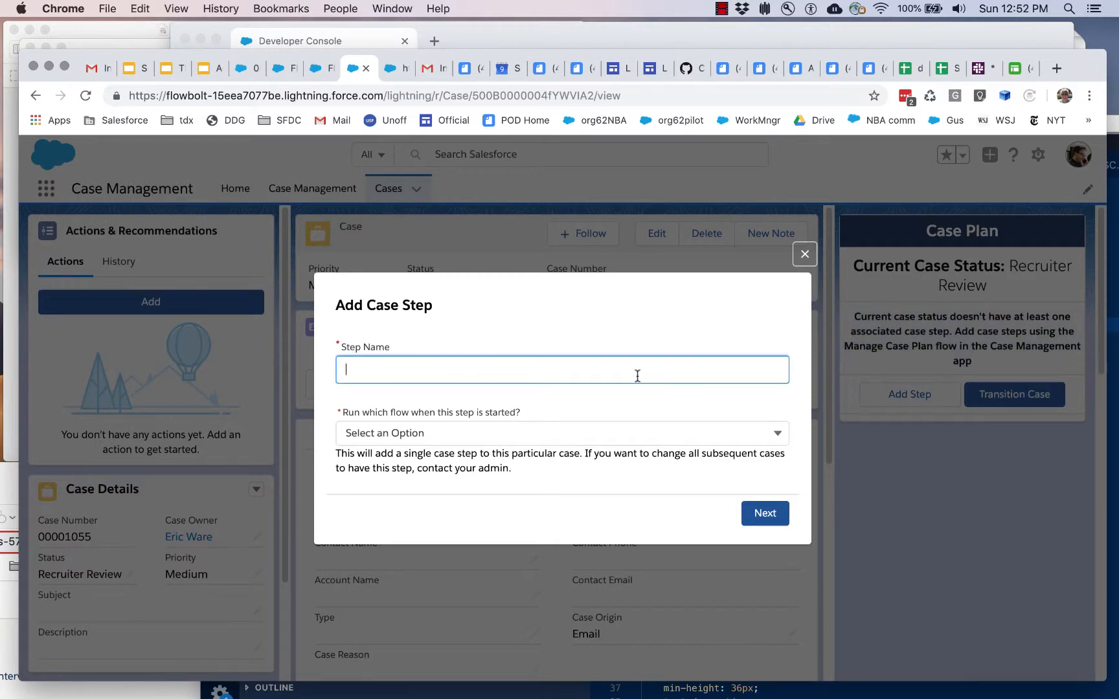
left_click(620, 433)
scroll(602, 487, "down", 1)
scroll(602, 487, "down", 8)
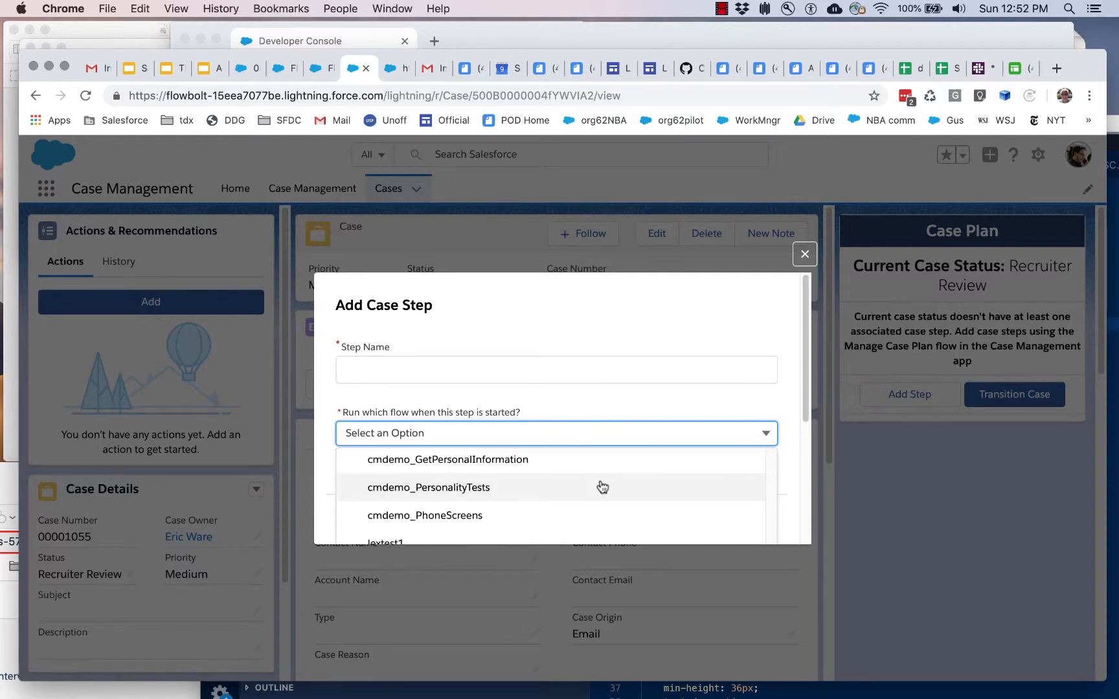
scroll(602, 487, "up", 1)
scroll(602, 487, "up", 4)
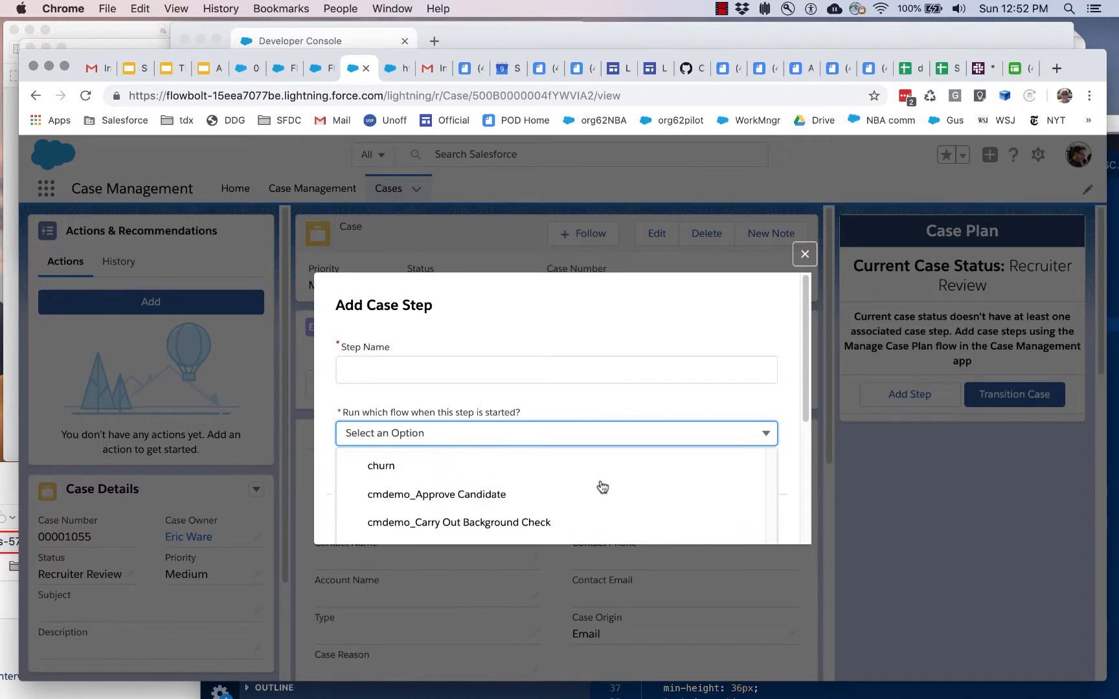
scroll(599, 488, "down", 1)
left_click(523, 520)
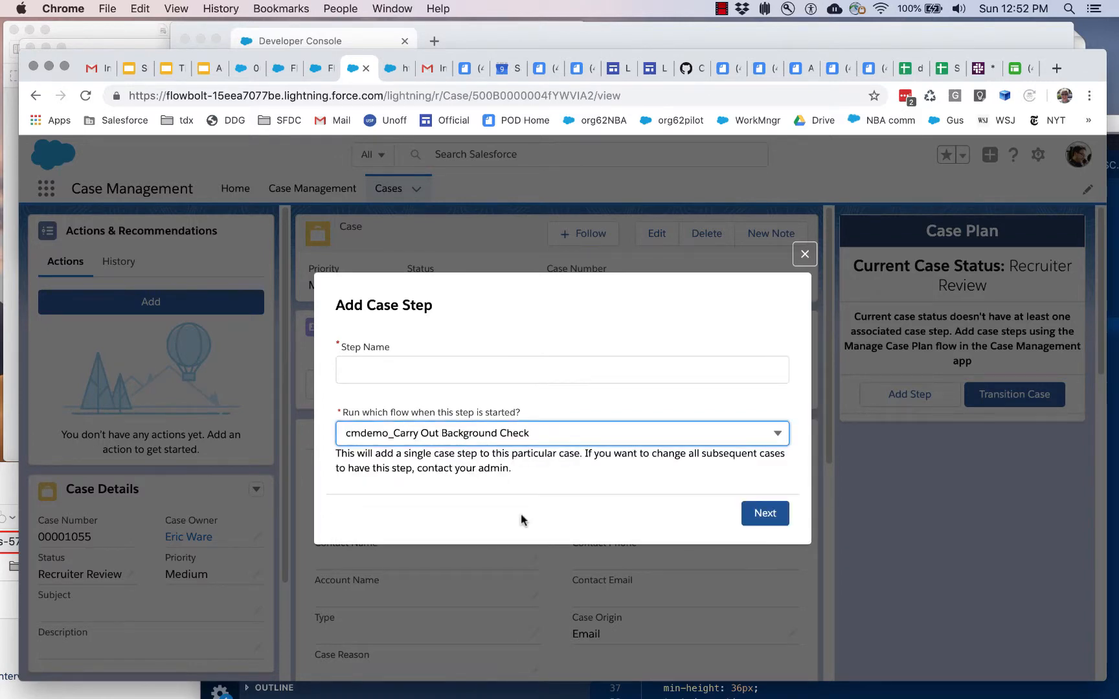
left_click(393, 368)
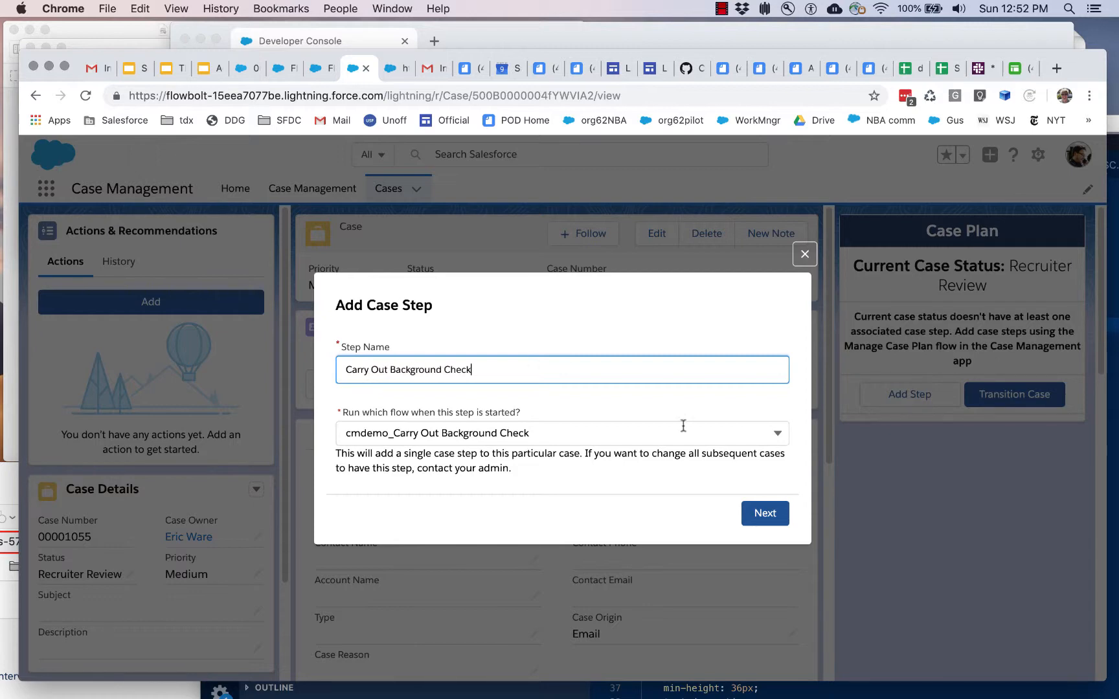
left_click(765, 513)
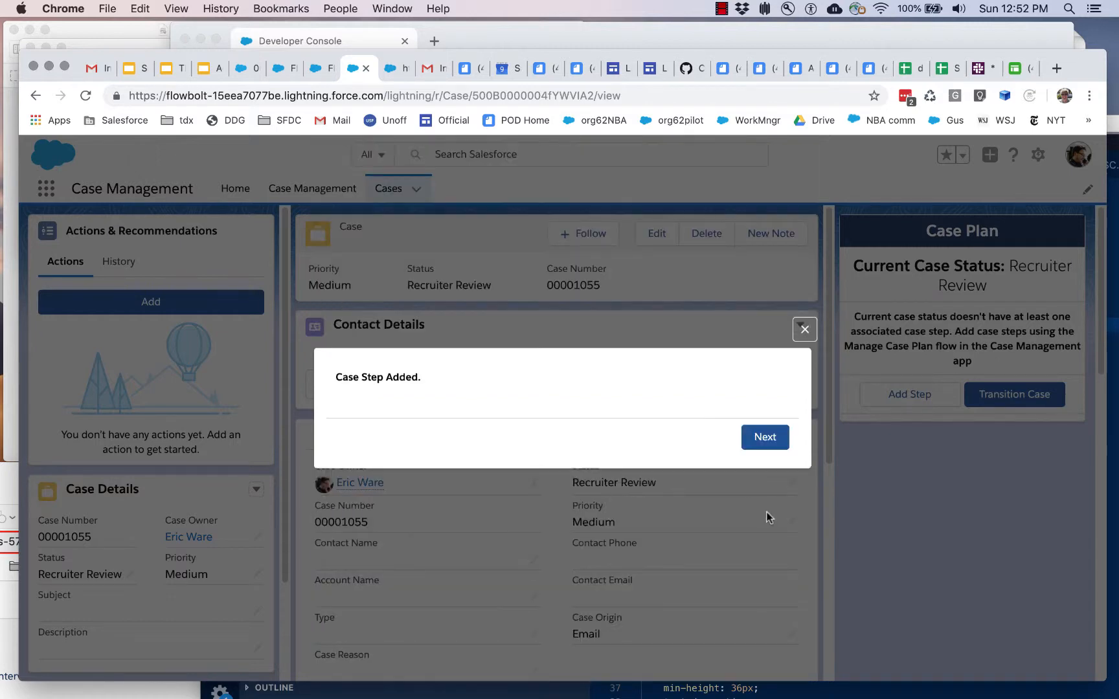
left_click(768, 443)
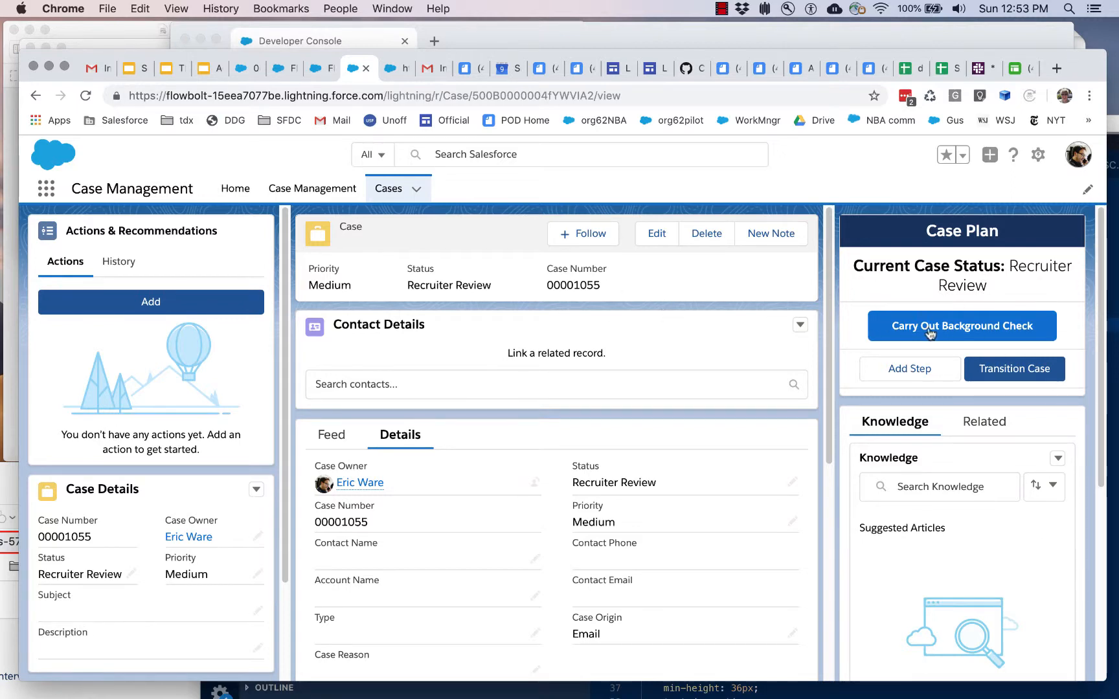
left_click(956, 332)
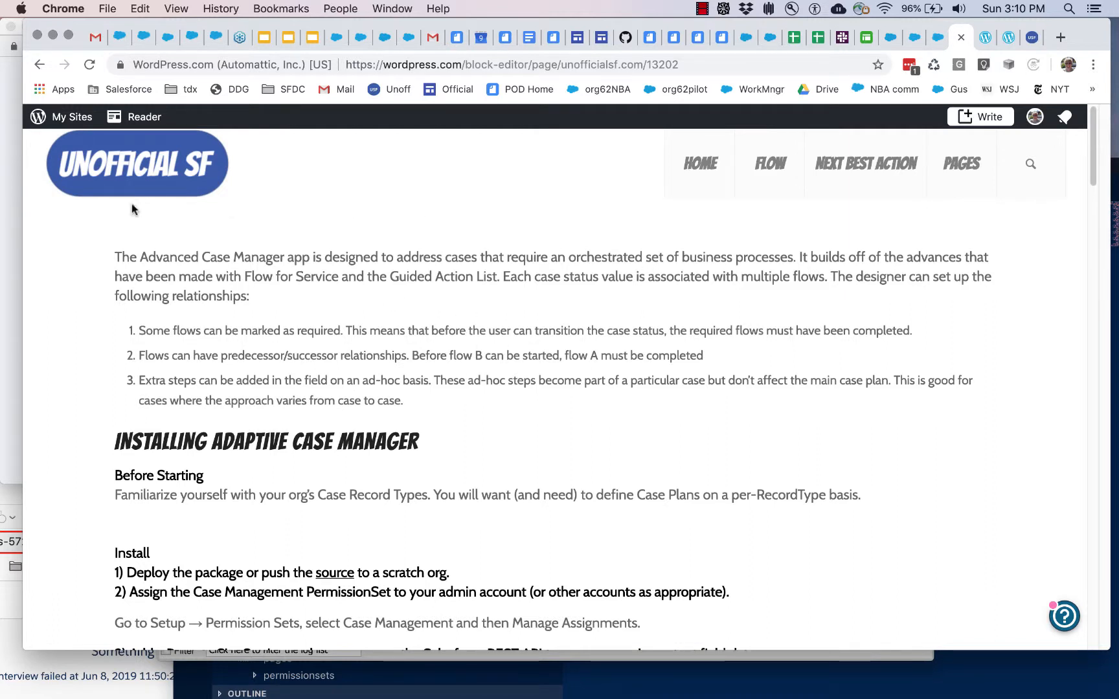
Step: Open the Adaptive Case Manager installation page from the UnofficialSF site's Flow utilities and examine its install instructions
left_click(770, 171)
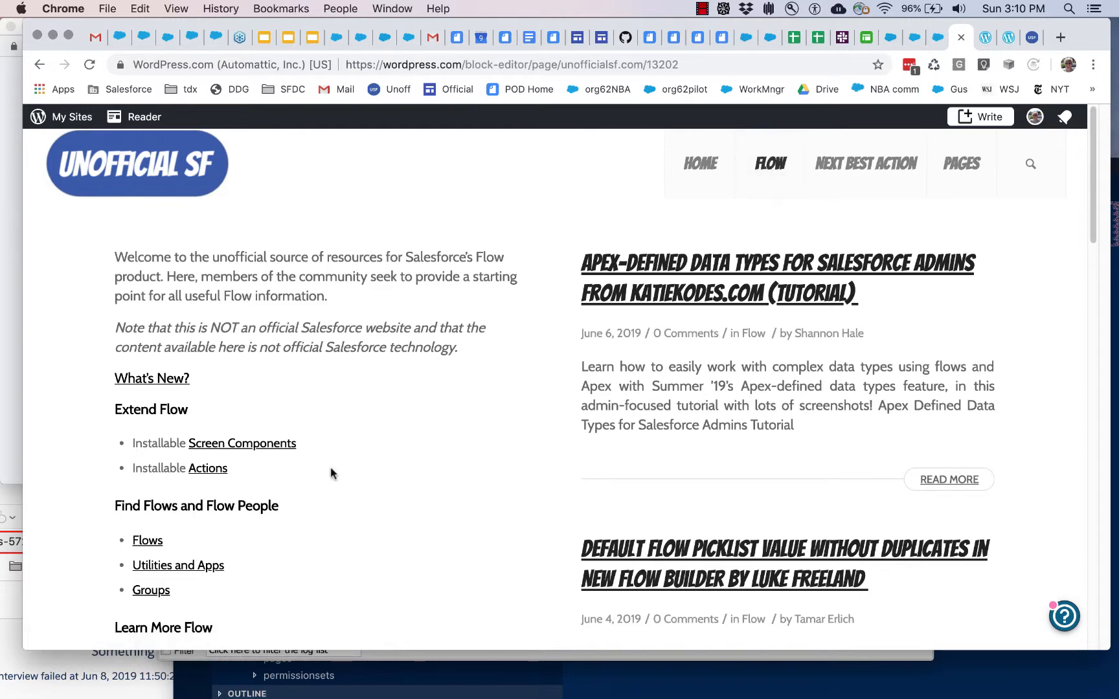
scroll(330, 471, "down", 5)
left_click(148, 422)
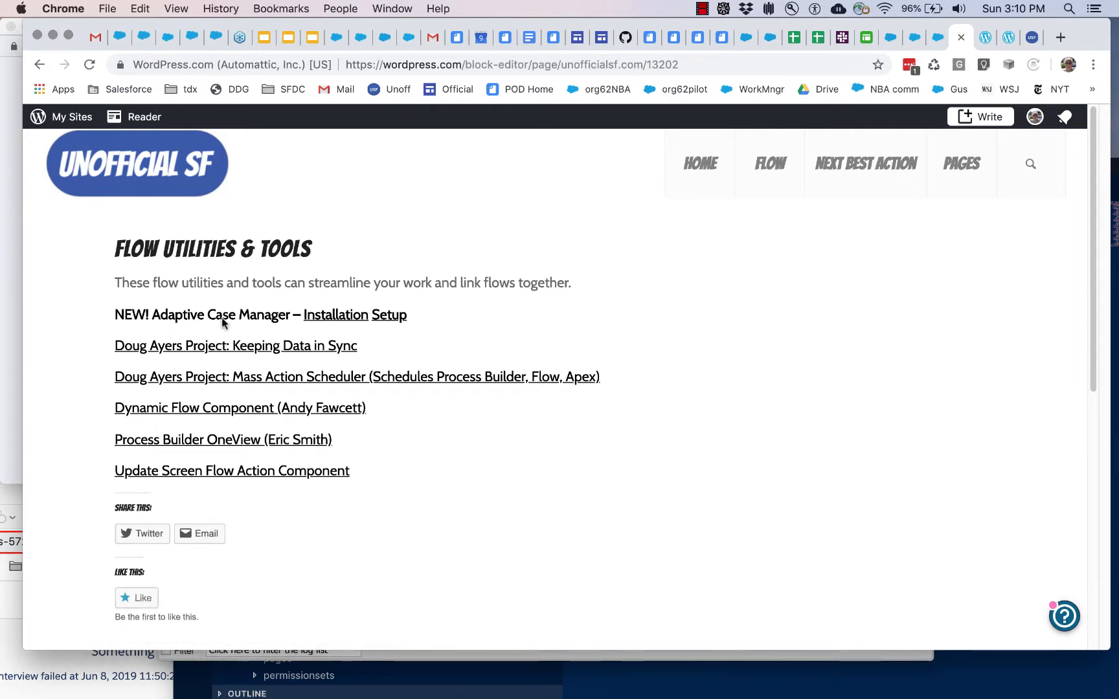
left_click(329, 315)
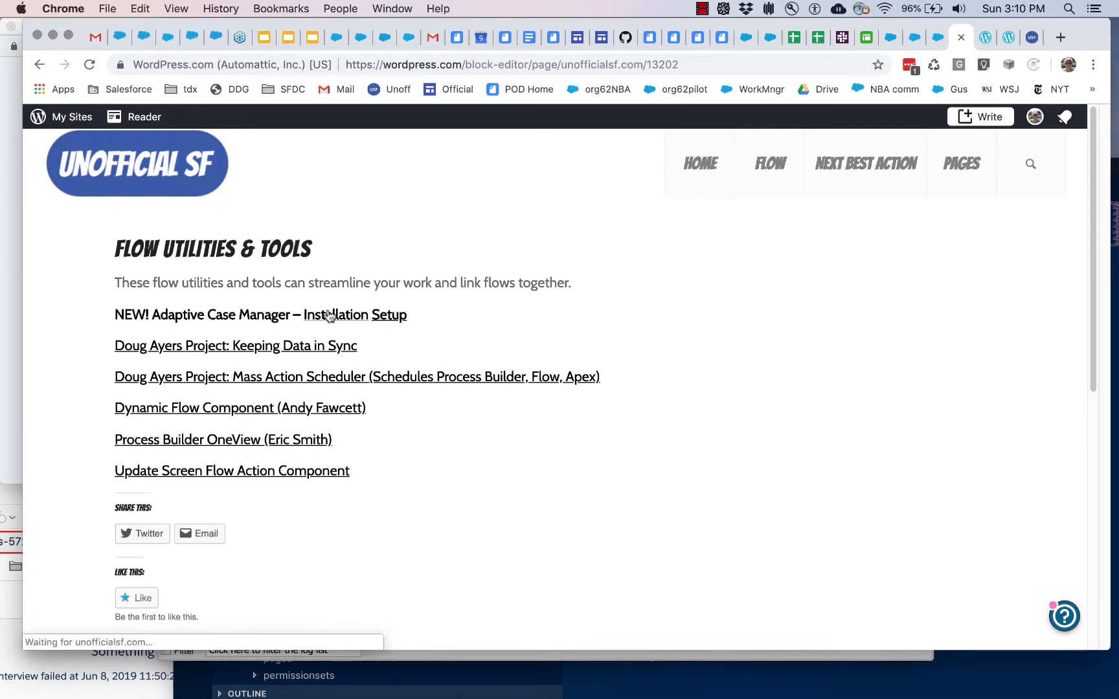
scroll(405, 409, "down", 1)
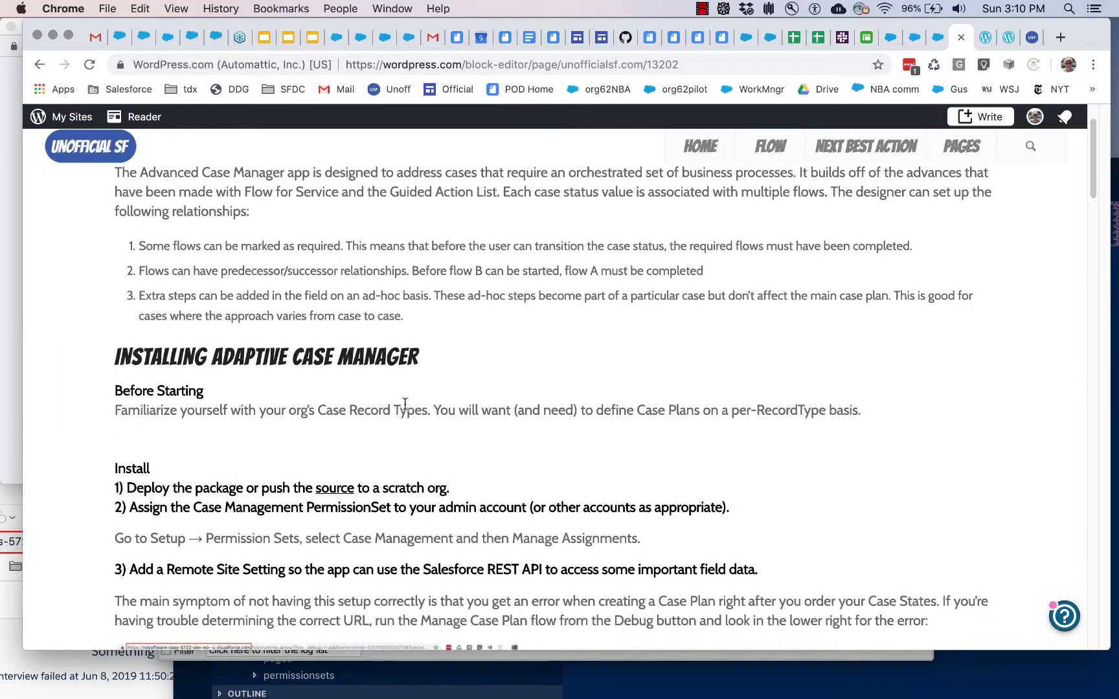
scroll(405, 405, "down", 2)
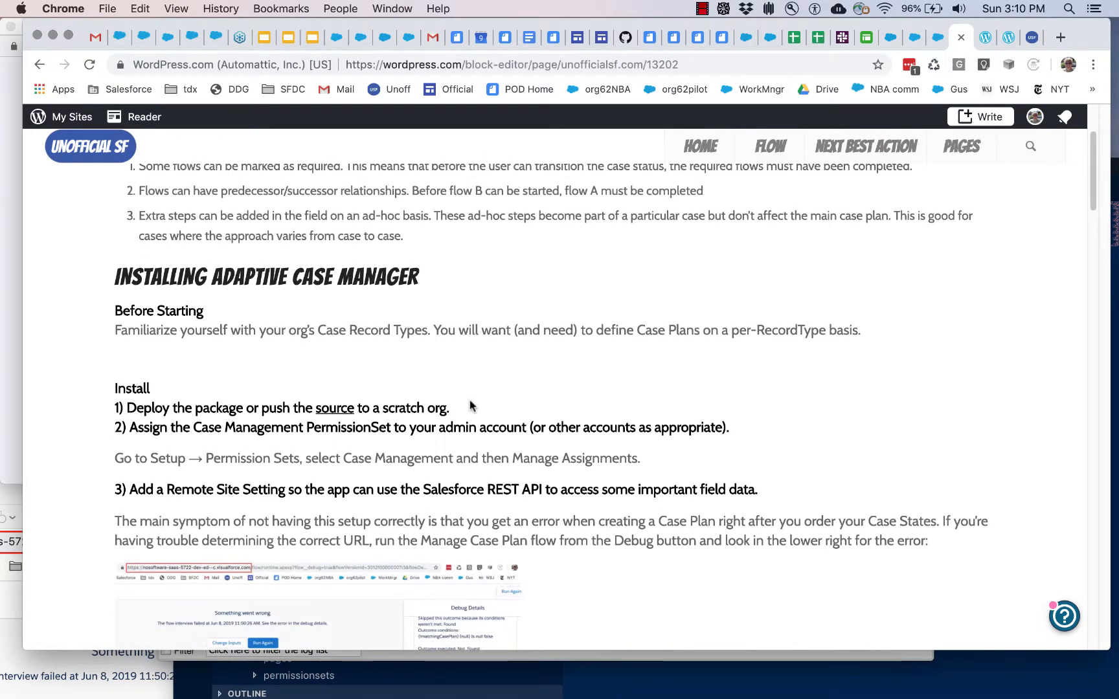
scroll(470, 405, "up", 1)
left_click_drag(137, 440, 434, 442)
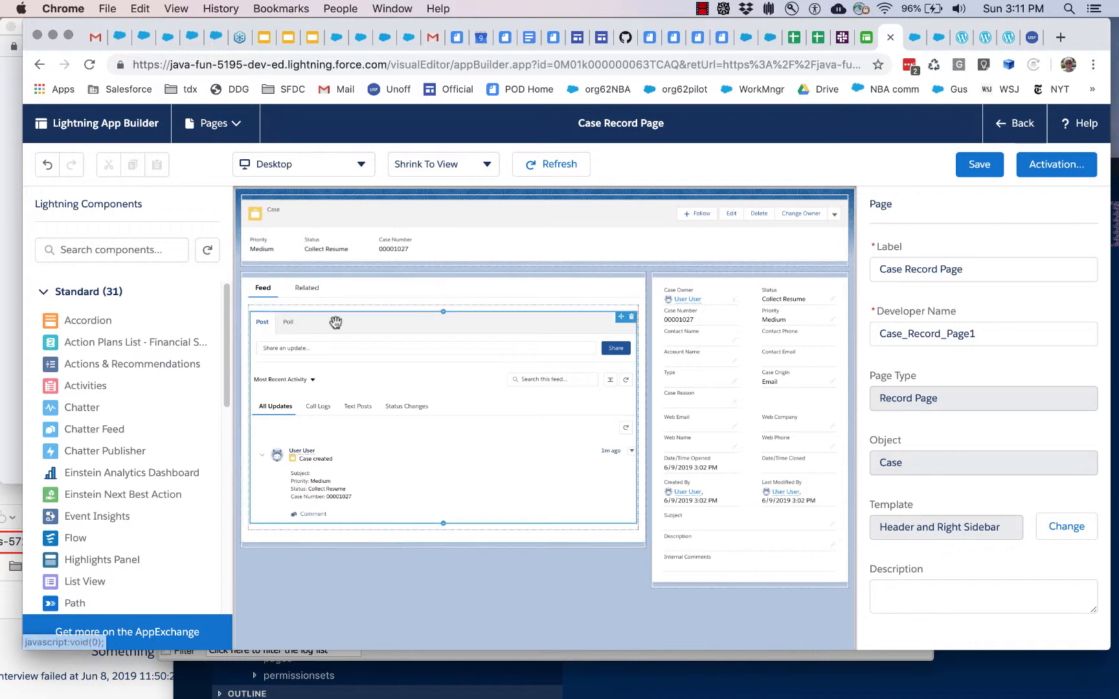
Step: Assign the Case Management permission set to the user with the System Administrator profile in Setup
left_click(920, 39)
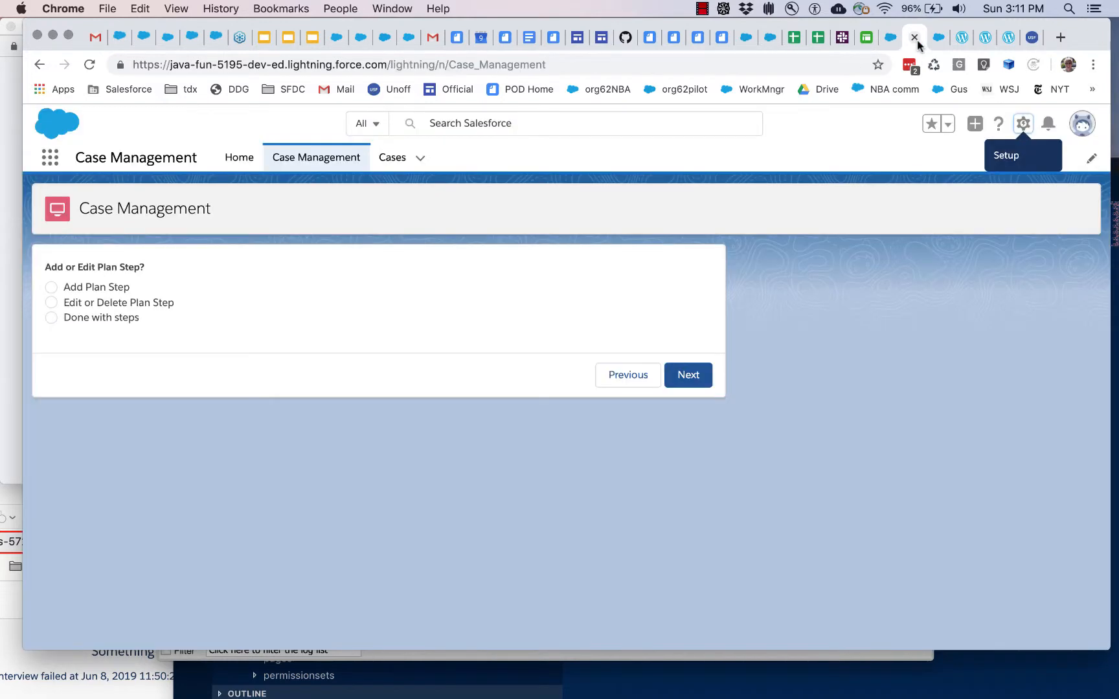
left_click(939, 39)
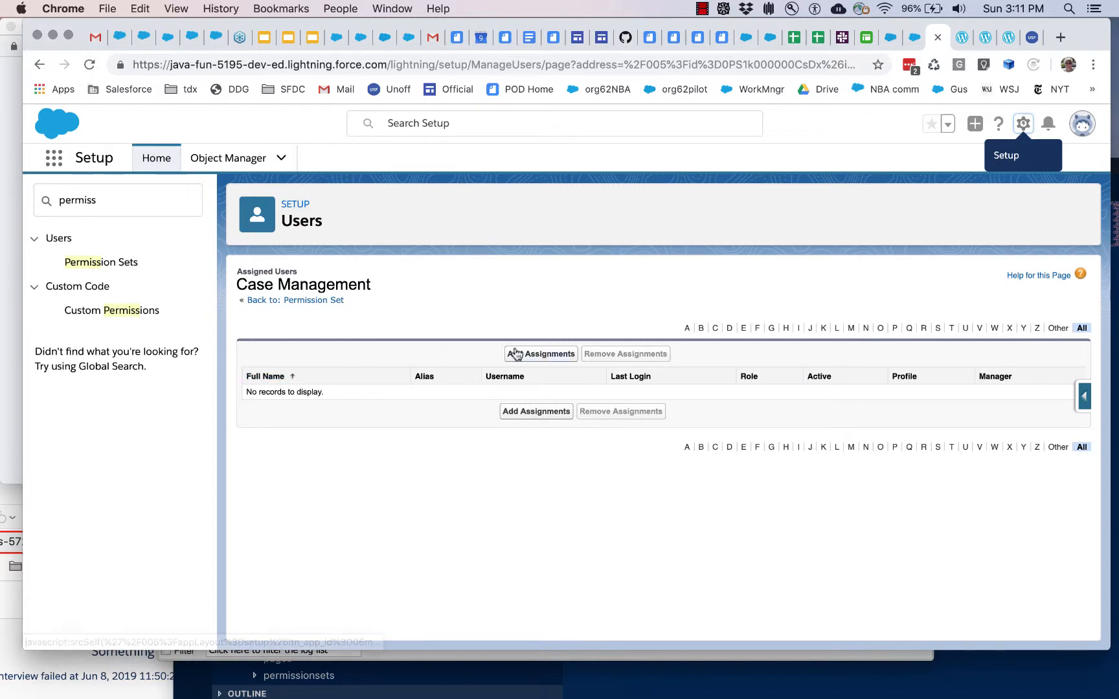
left_click(330, 300)
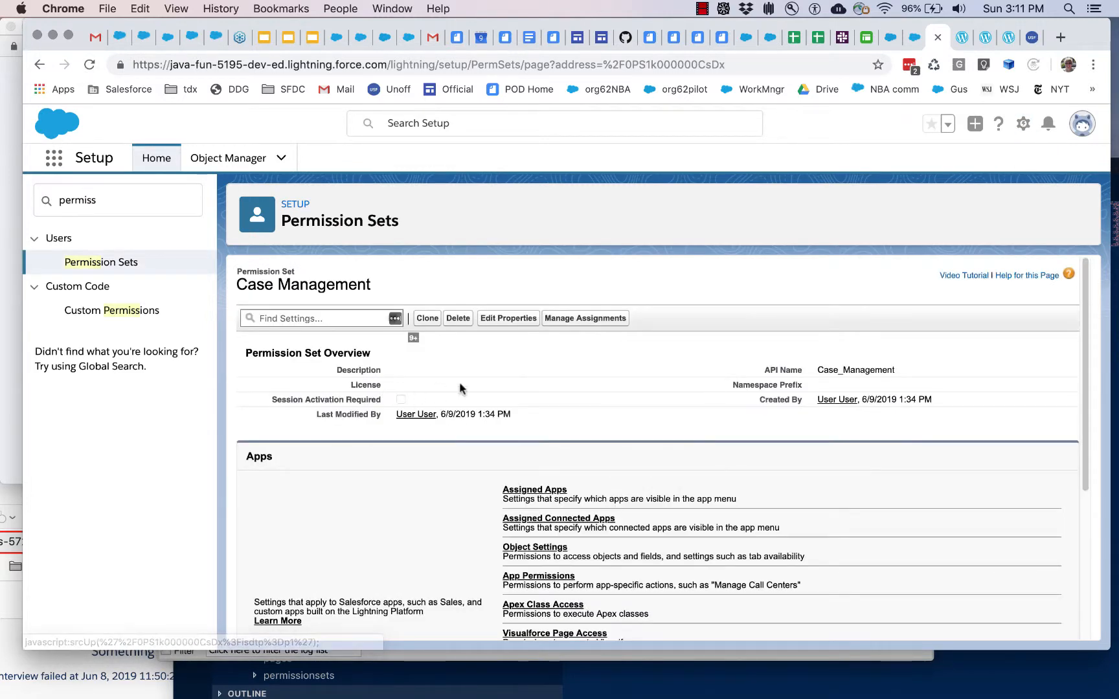
left_click(97, 262)
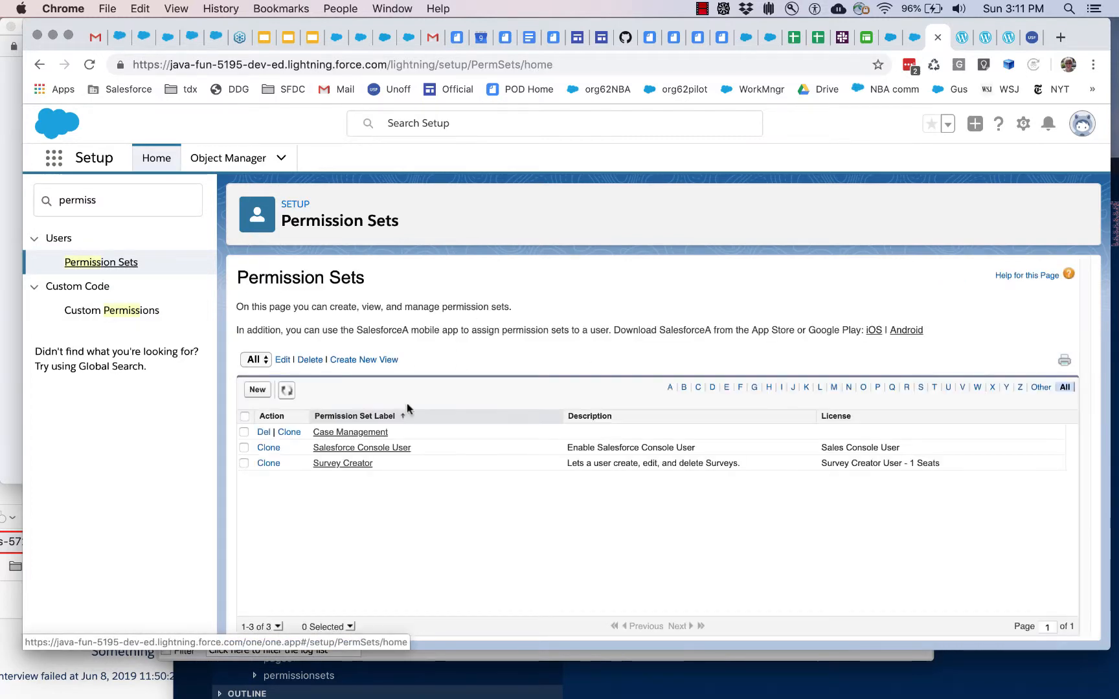
left_click(343, 434)
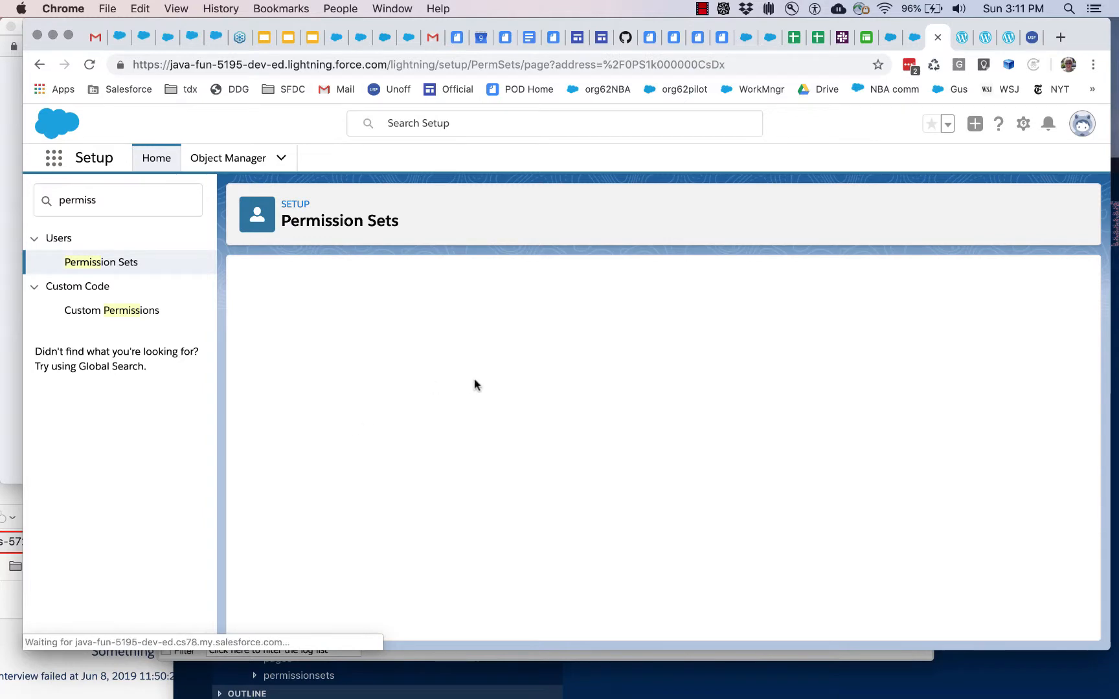
left_click(584, 329)
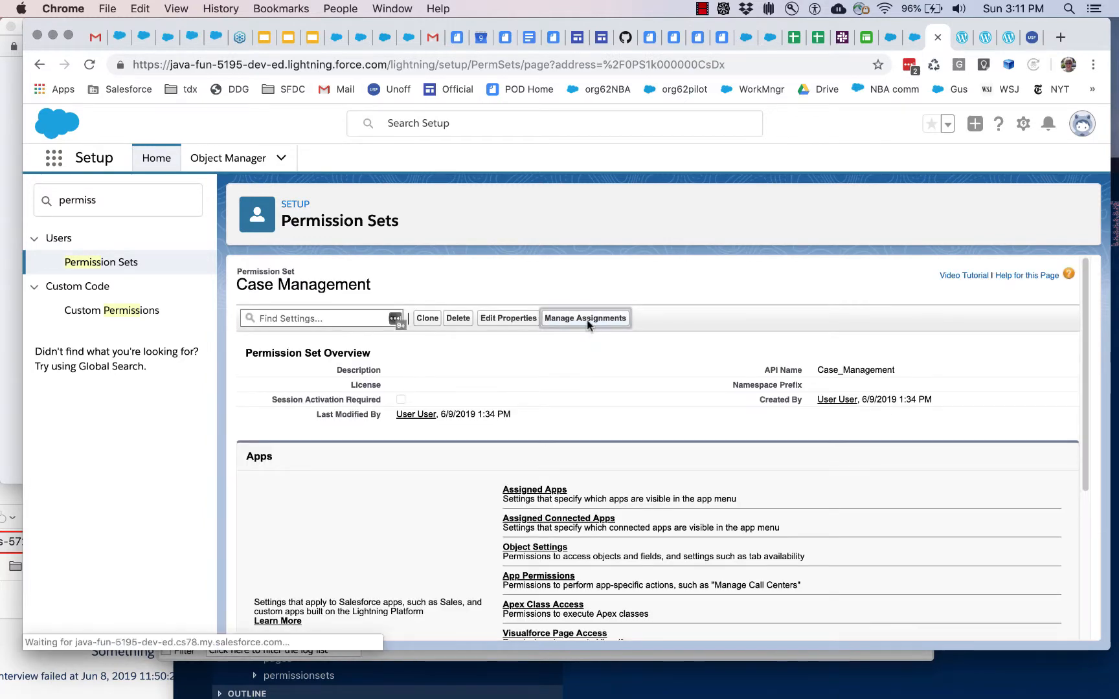
left_click(554, 354)
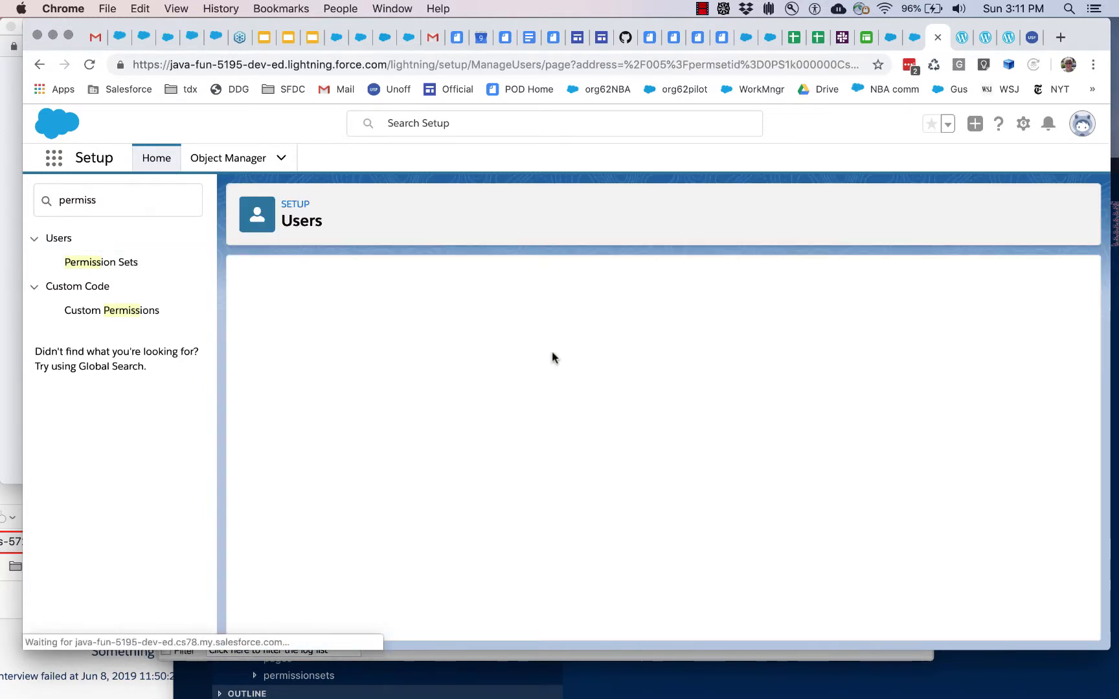
left_click(253, 458)
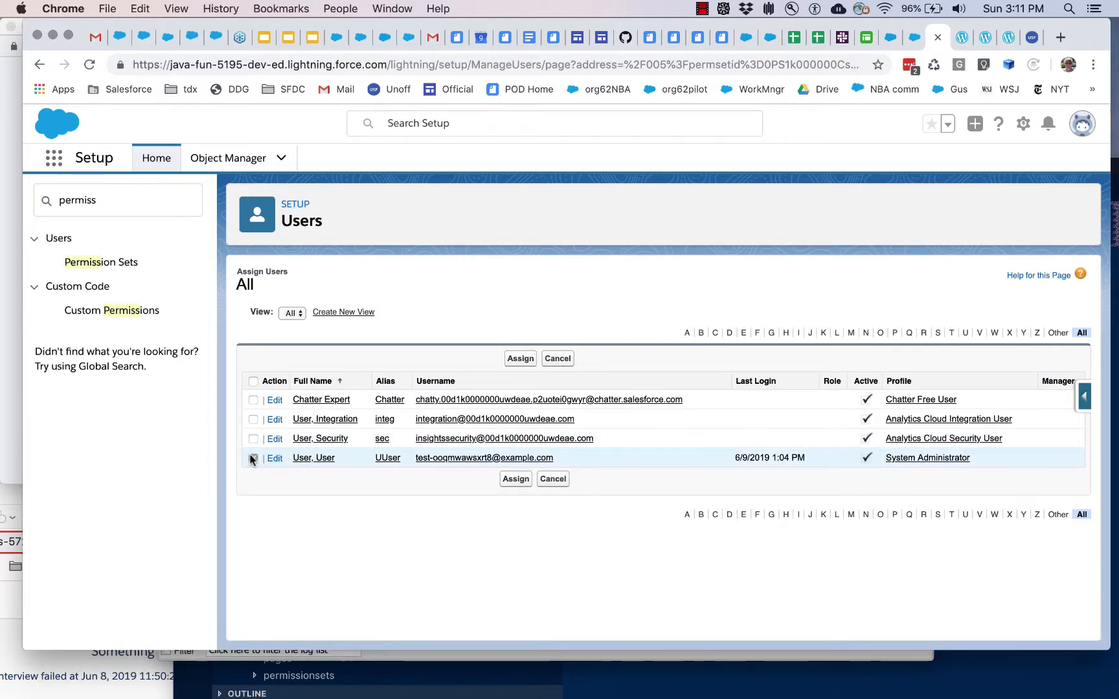
left_click(522, 359)
left_click(518, 346)
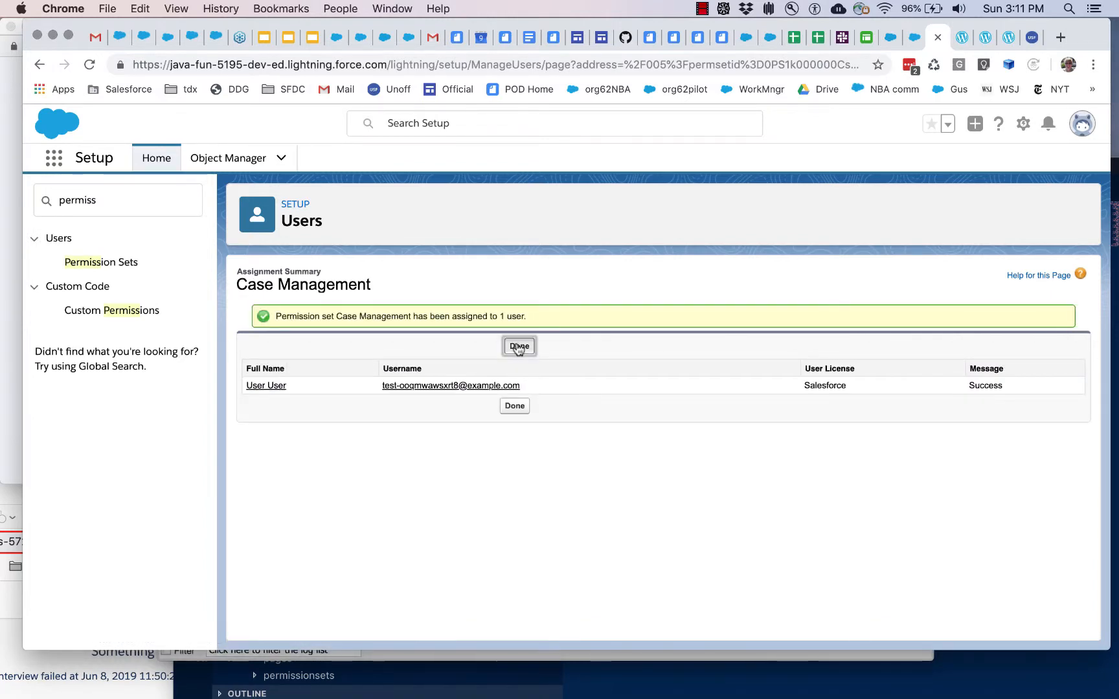
Step: Check the App Launcher for the Case Management app and review the install instruction about adding a Remote Site Setting
left_click(54, 162)
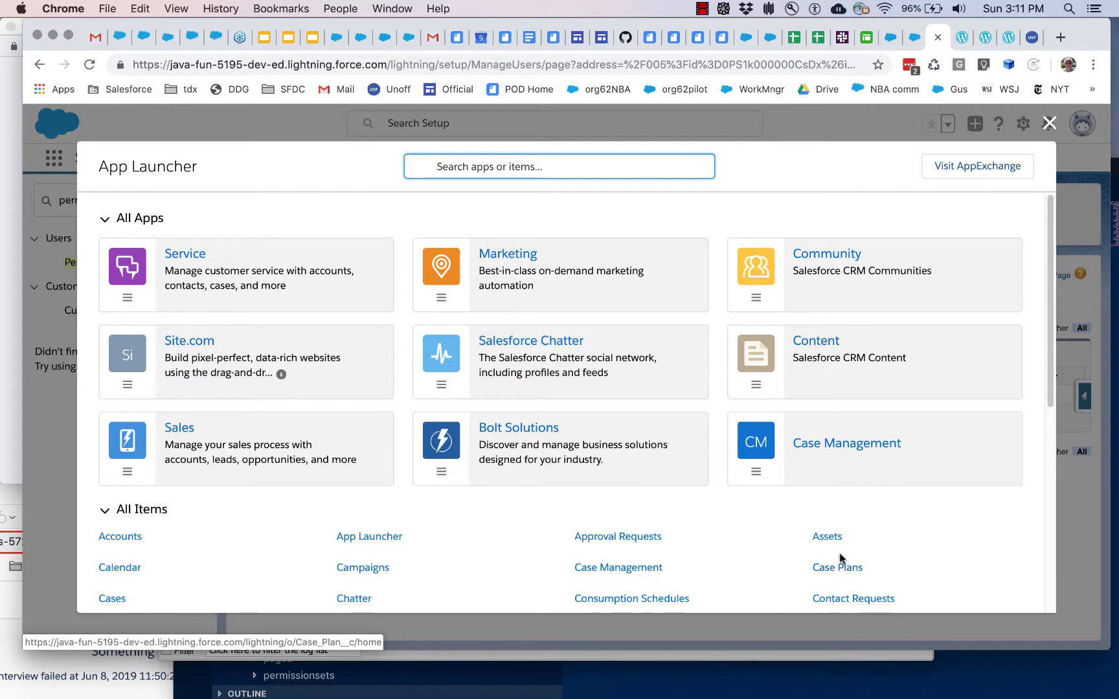
left_click(1050, 123)
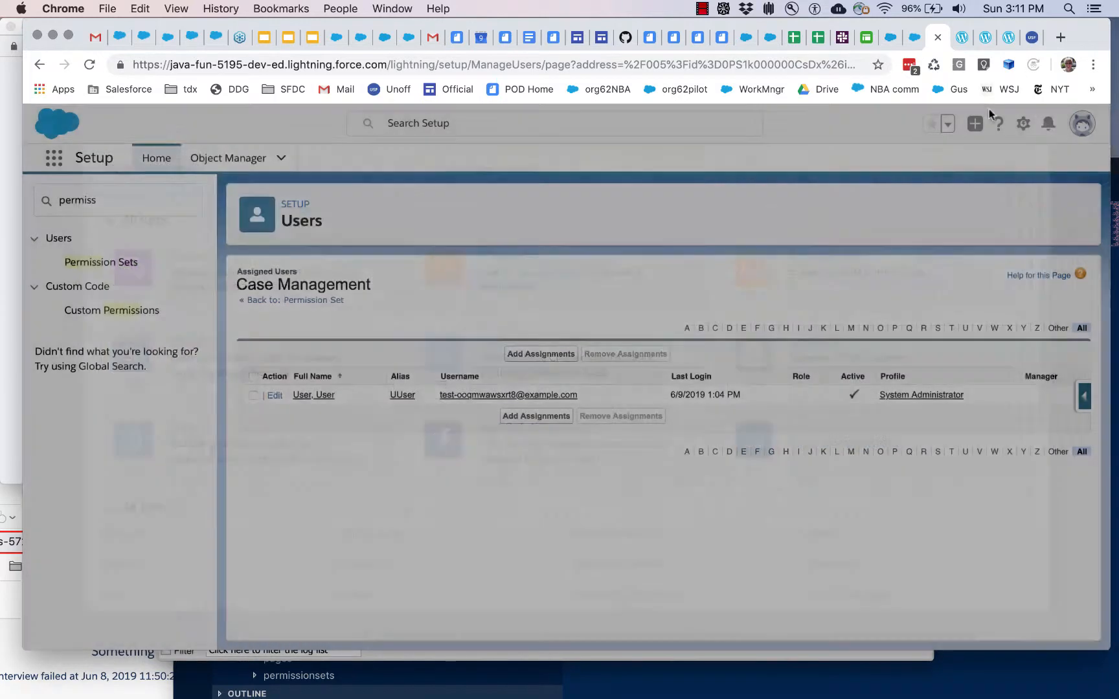
left_click(962, 37)
left_click(473, 421)
scroll(486, 434, "down", 2)
left_click_drag(133, 422, 753, 422)
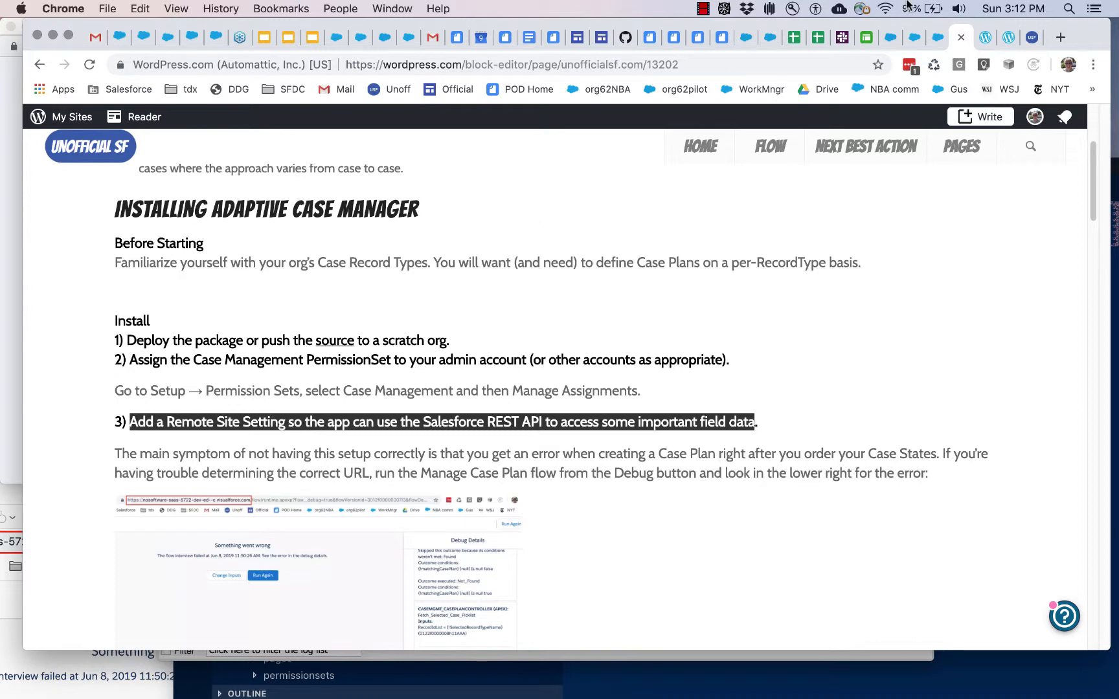
Step: Find Remote Site Settings in Salesforce Setup with the search term remote and open the list of remote sites
left_click(914, 38)
left_click(934, 38)
left_click(84, 201)
key("ctrl+a")
type("remote")
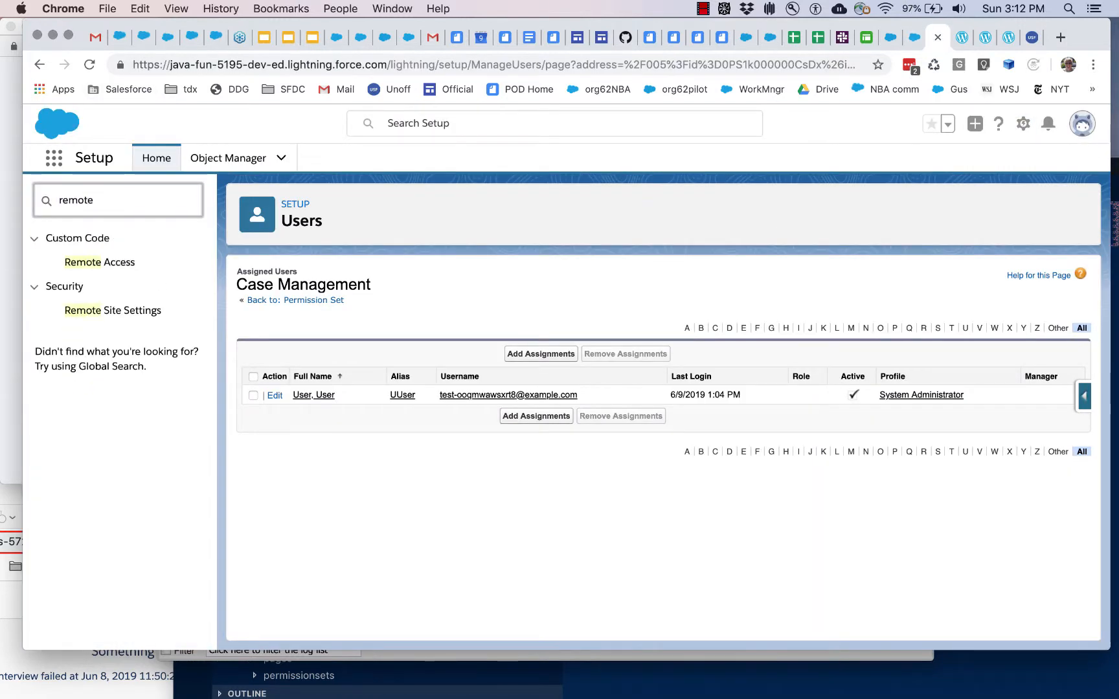
left_click(87, 311)
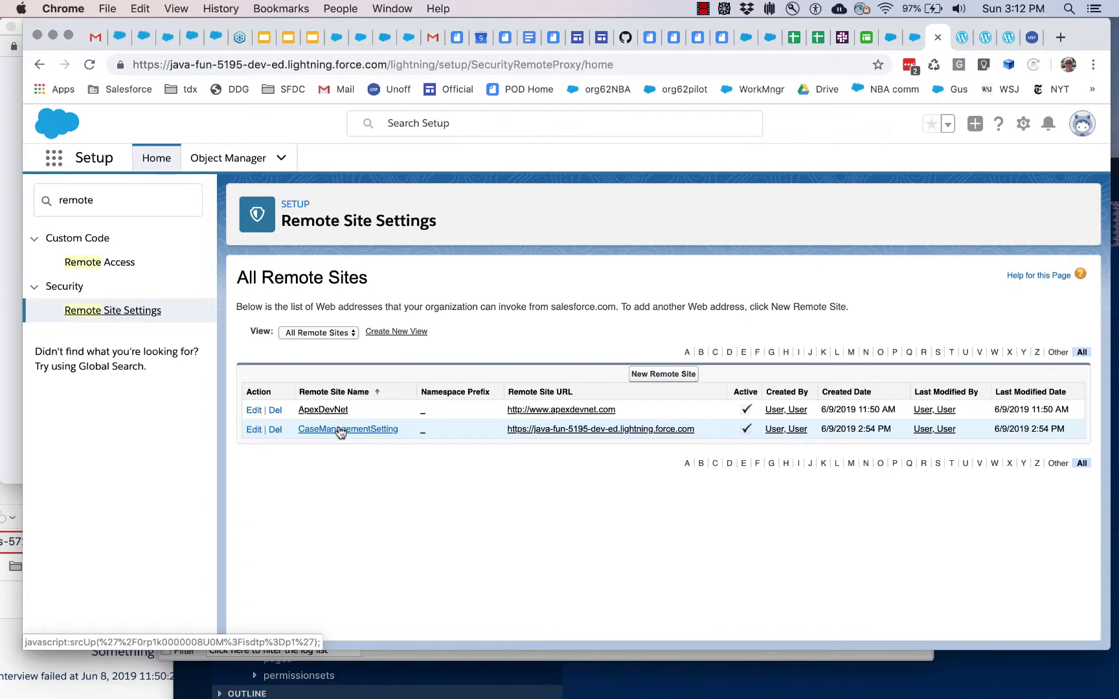
left_click(653, 376)
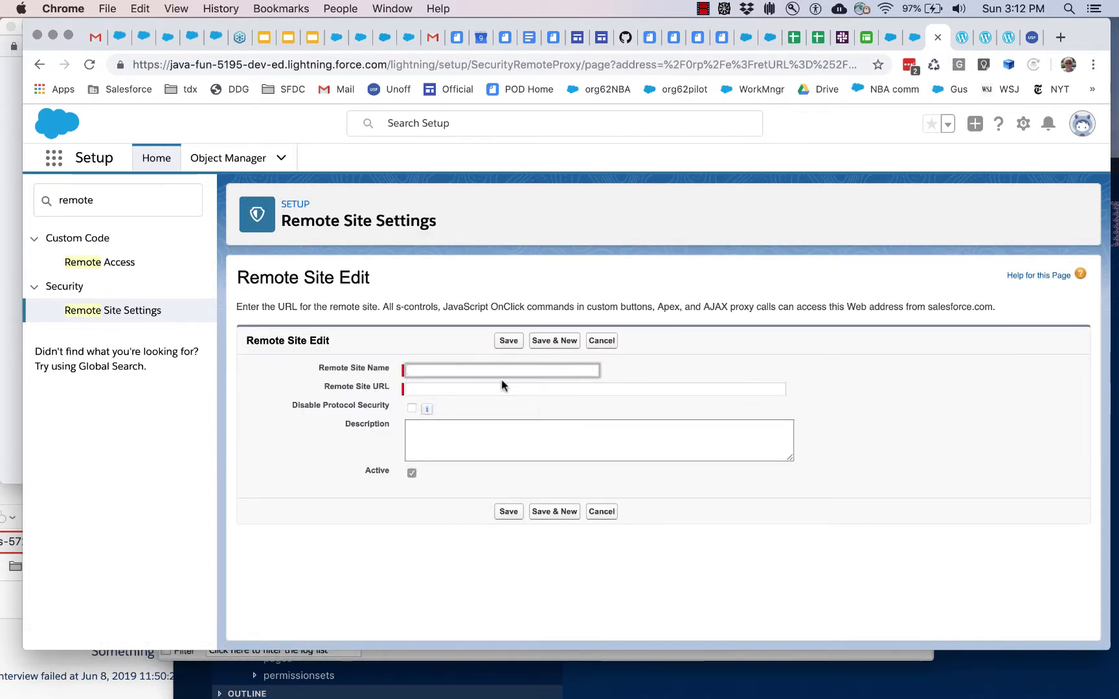
type("mysetting")
left_click(478, 389)
left_click_drag(388, 68, 133, 63)
key("super+c")
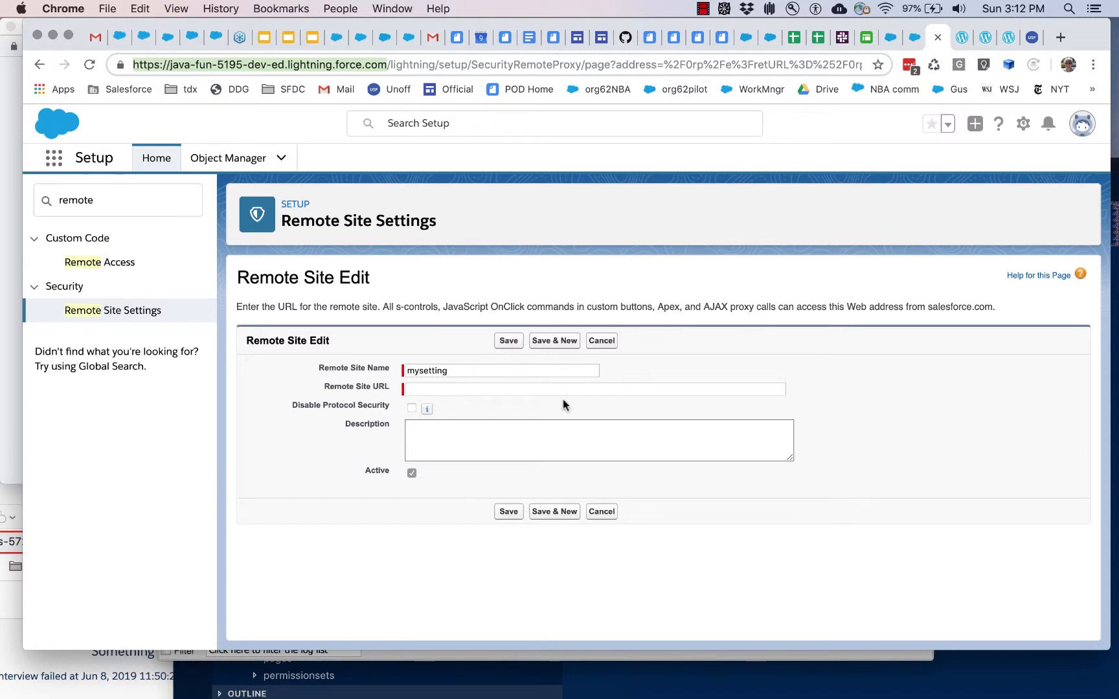
left_click(469, 389)
key("super+v")
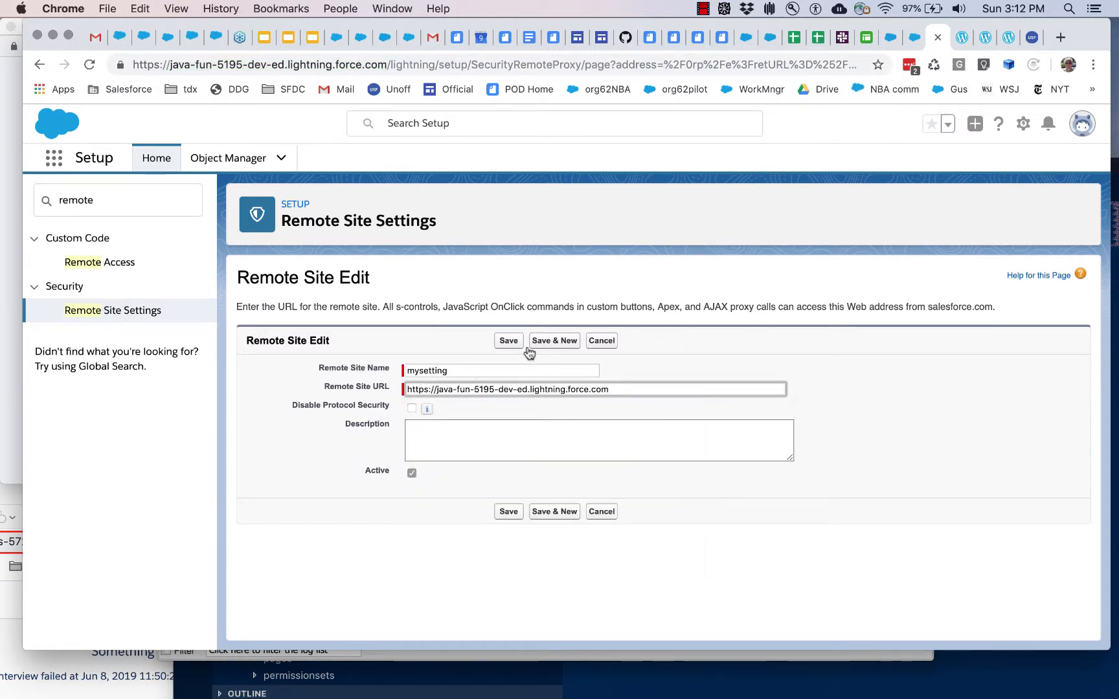
left_click(608, 342)
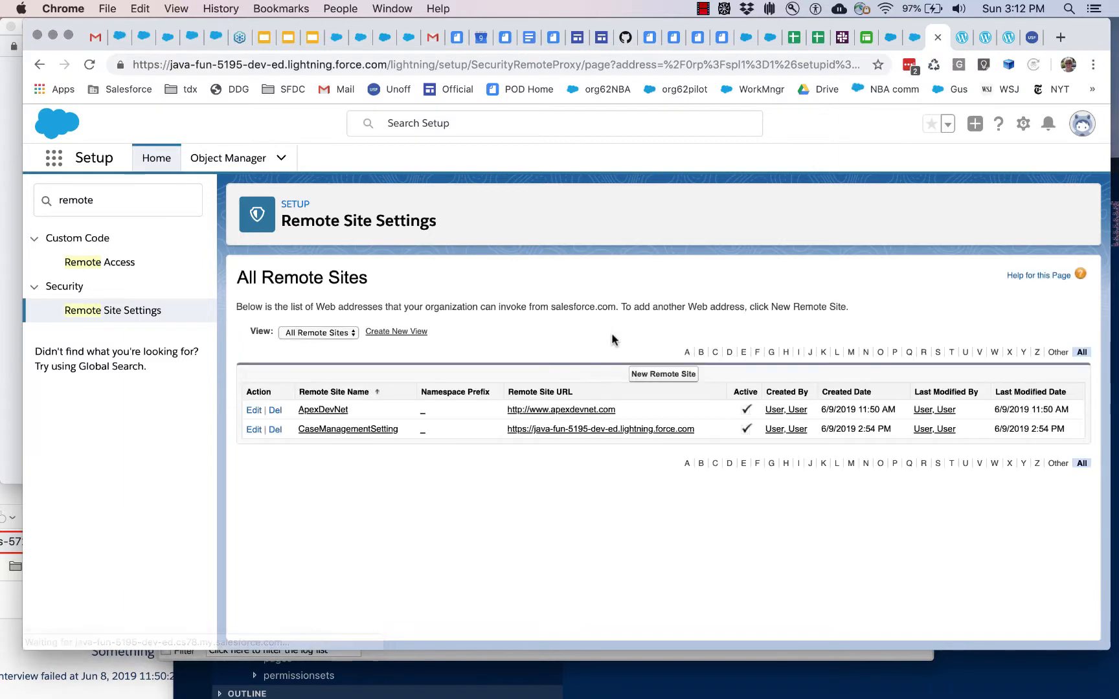
Step: Review install instruction 4 on the installation page about the Case Manager & HelpDesk custom setting
left_click(962, 39)
scroll(537, 340, "down", 5)
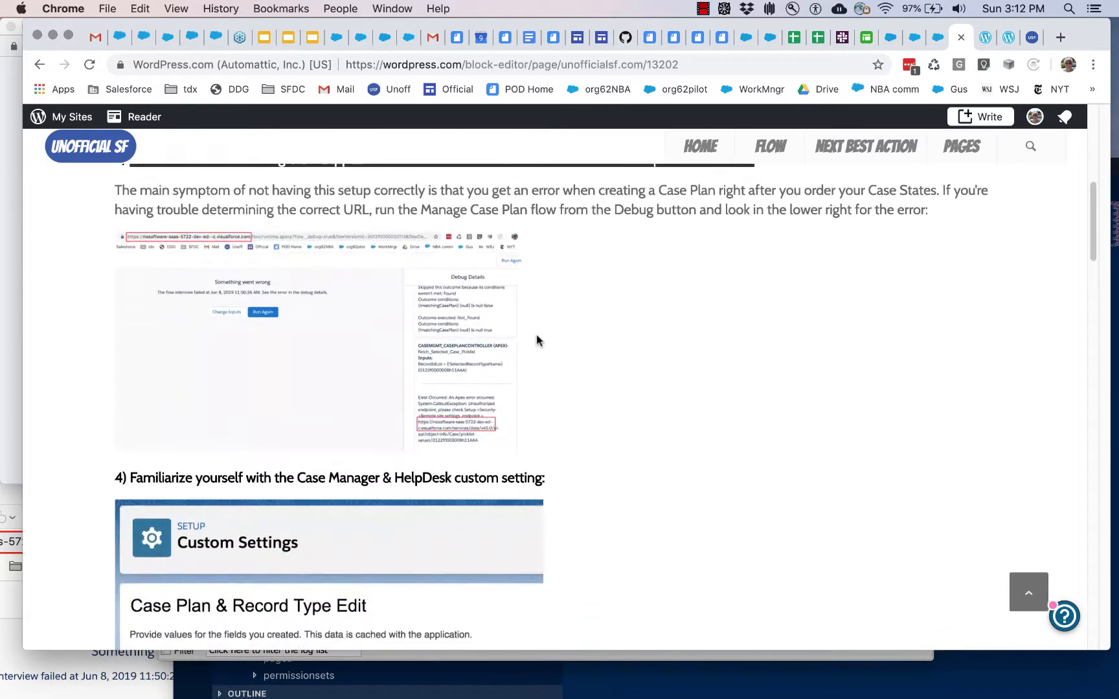
scroll(537, 340, "down", 3)
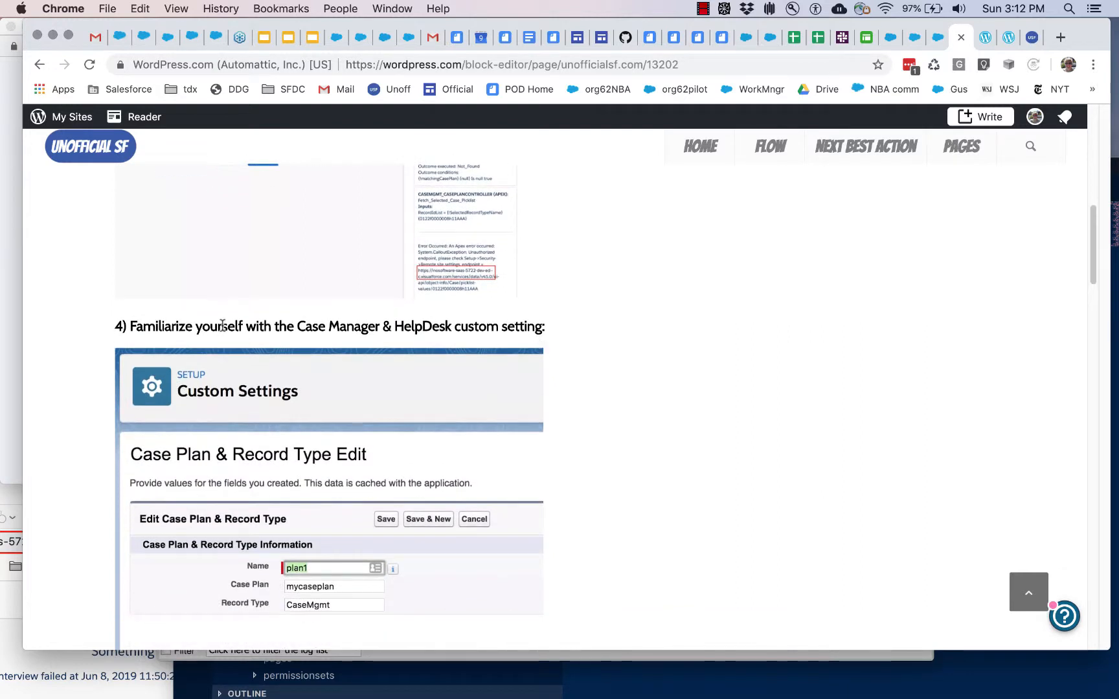
left_click_drag(295, 327, 561, 329)
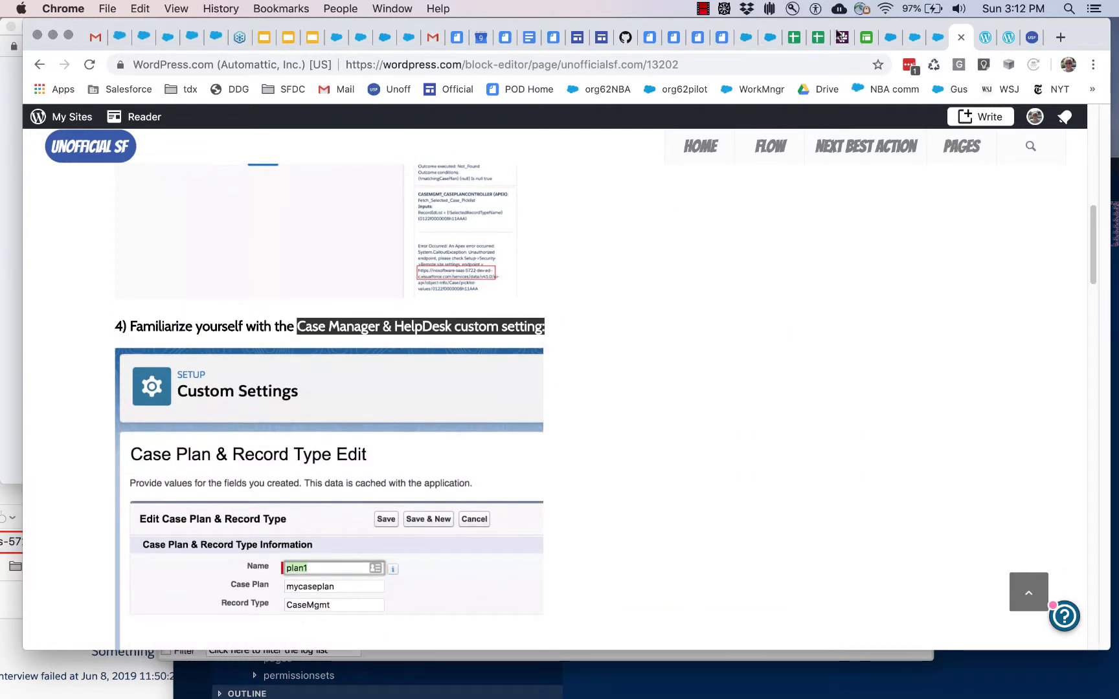
Step: Find Custom Settings in Salesforce Setup and open the Case Plan & Record Type setting's records for management
left_click(932, 37)
double_click(89, 192)
type("custom sett")
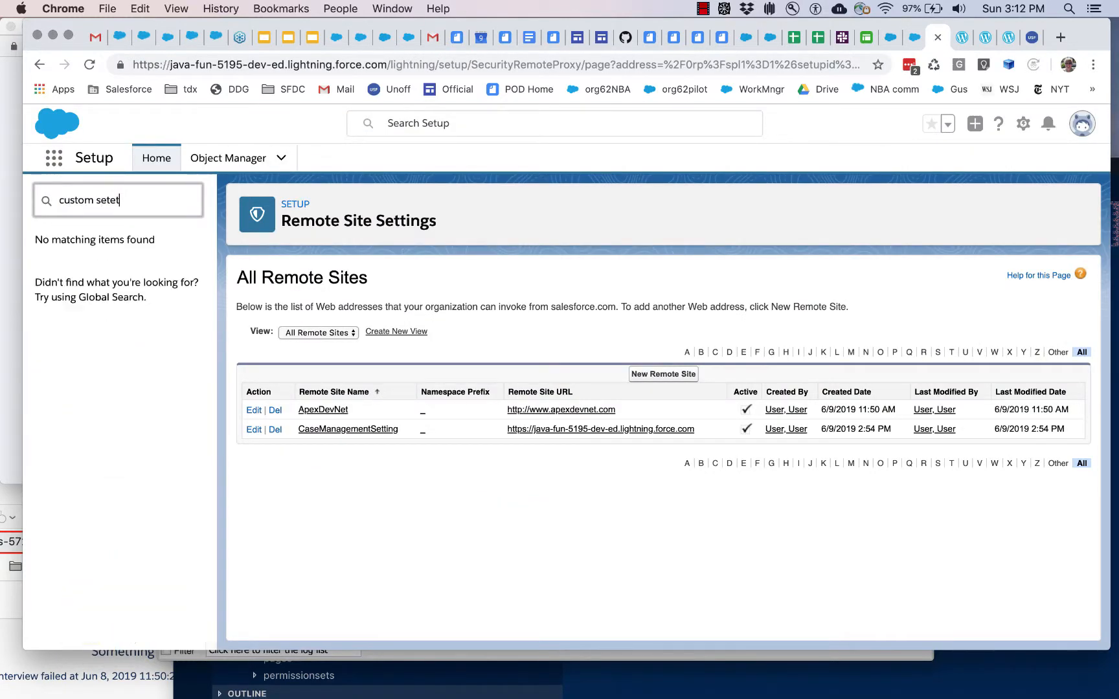
left_click(83, 261)
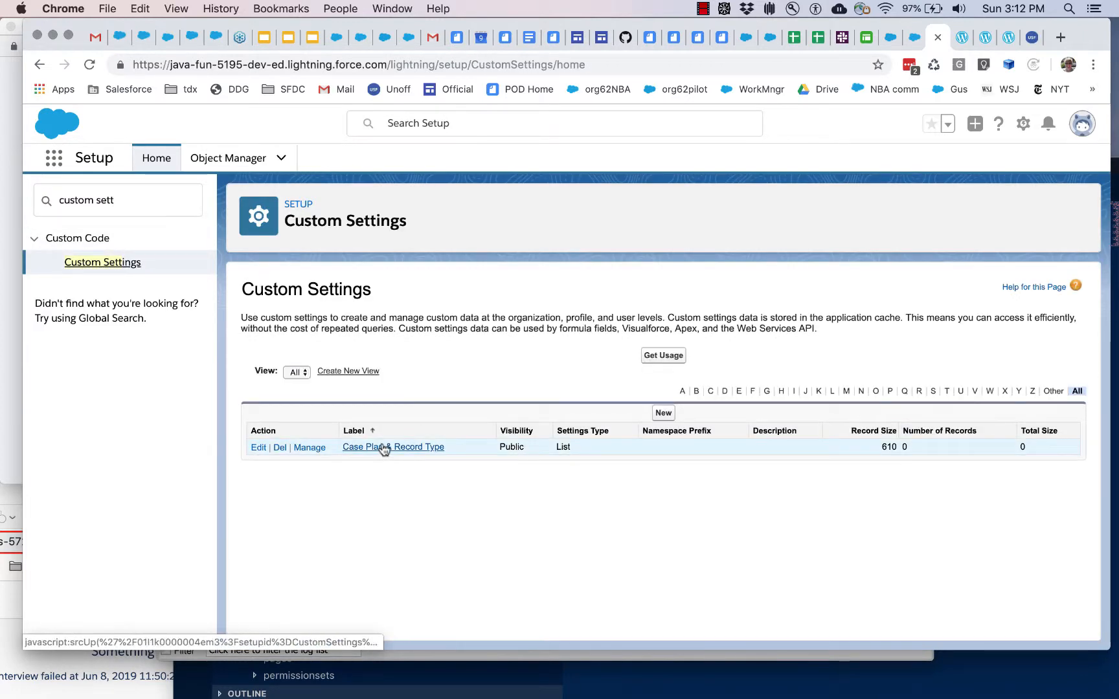
left_click(311, 448)
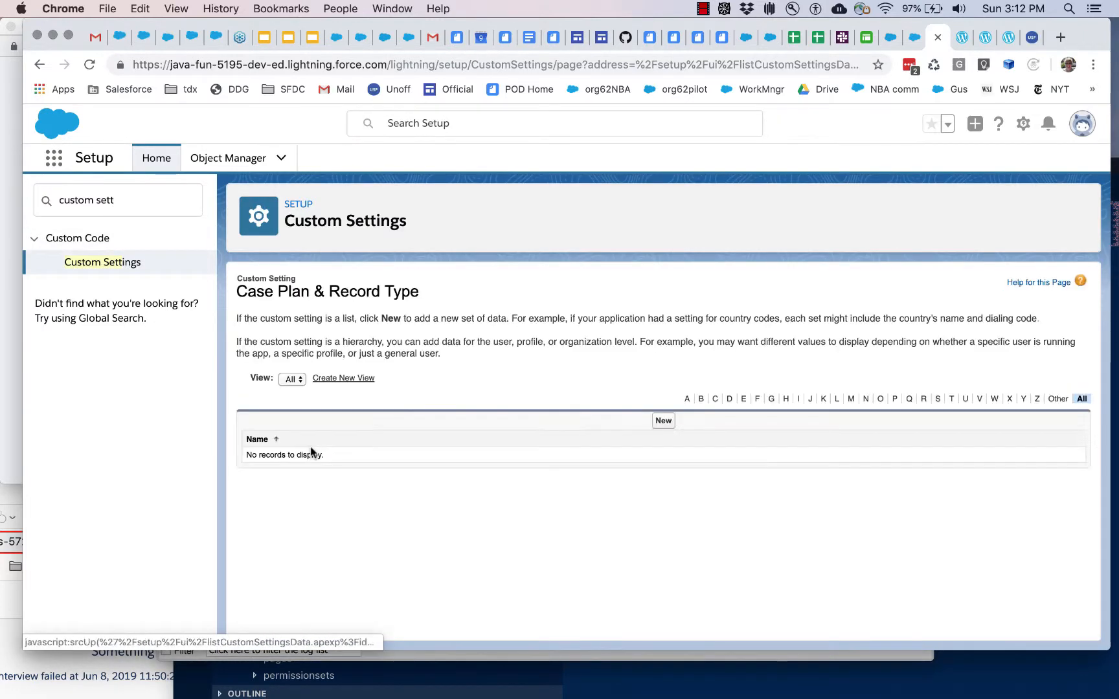
Step: Open a blank Case Plan & Record Type record and examine its Case Plan and Record Type fields
left_click(664, 422)
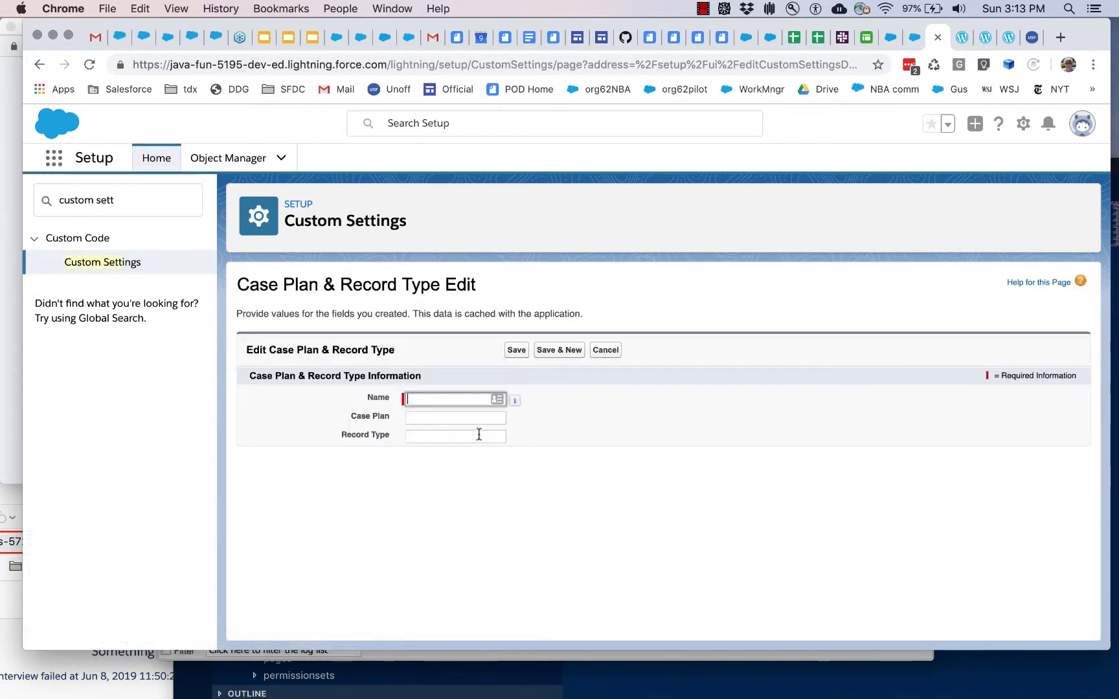
left_click(453, 438)
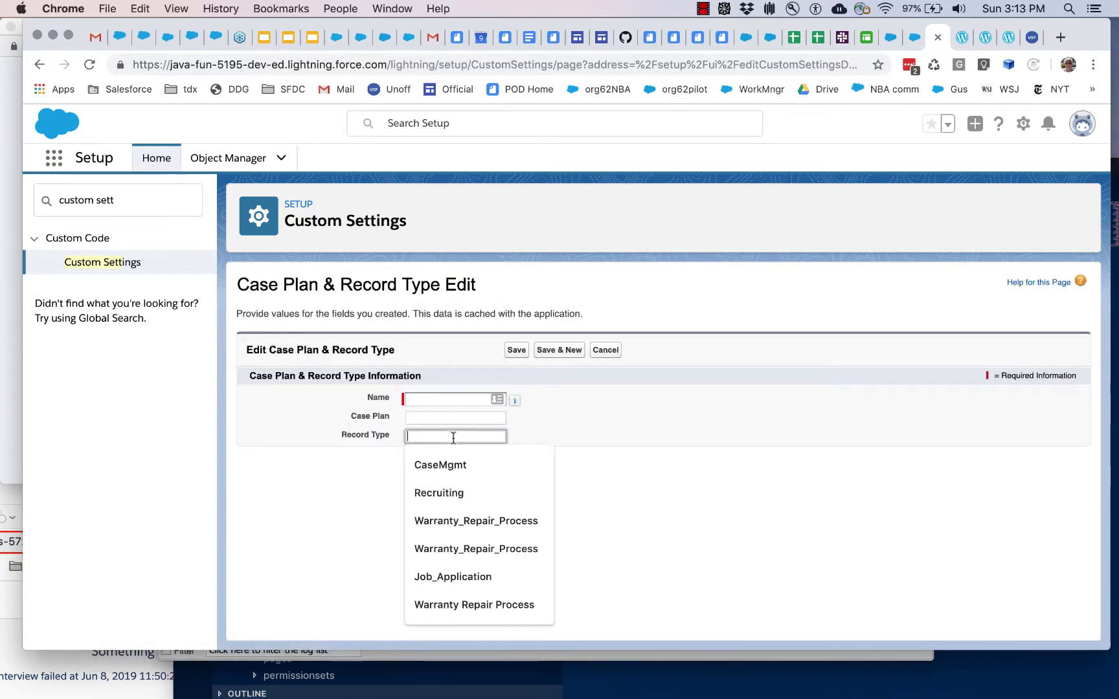
left_click(418, 416)
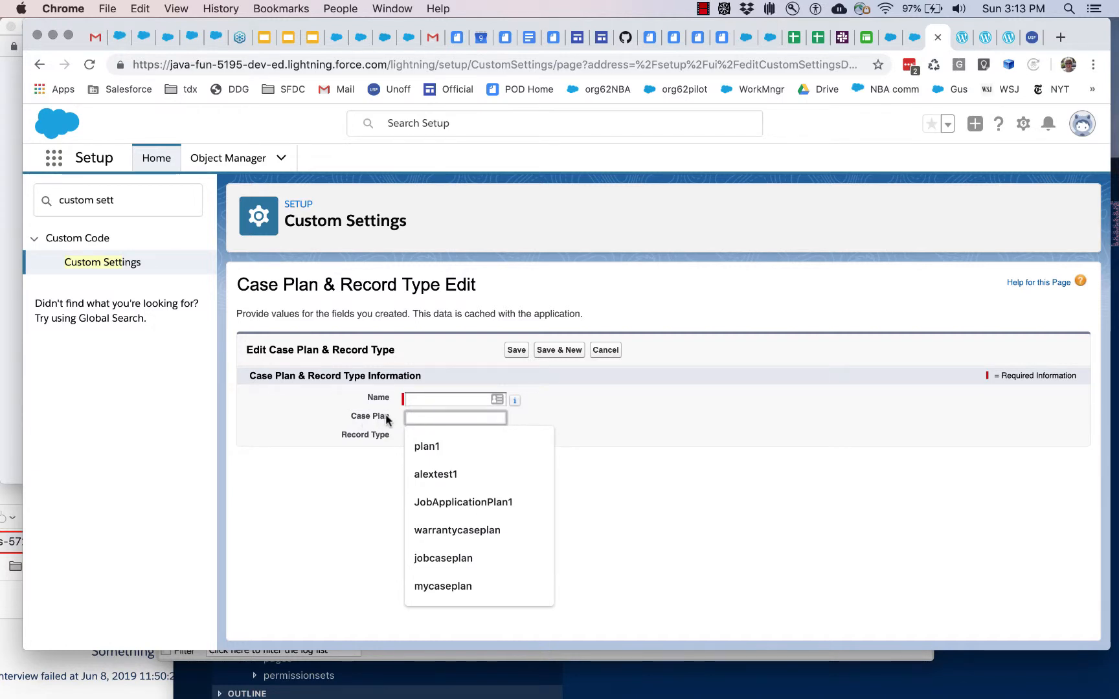
left_click(378, 479)
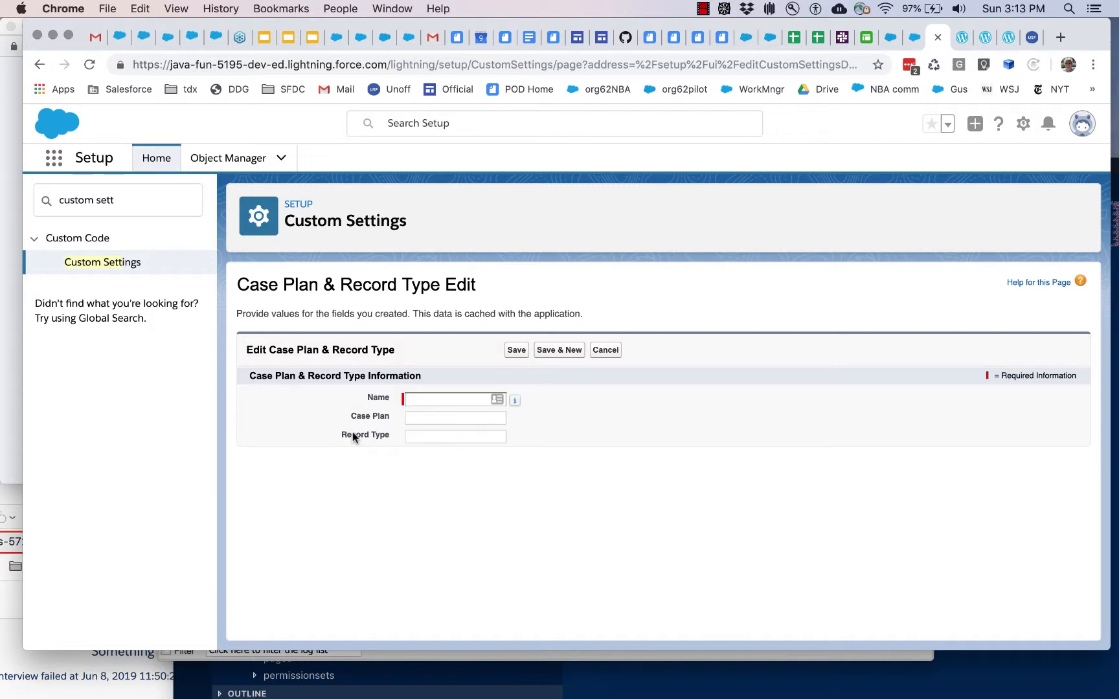
Step: Review the installation page's Record Type Considerations and instruction 5 on the Case record type settings in the active profile
left_click(956, 42)
scroll(477, 389, "down", 10)
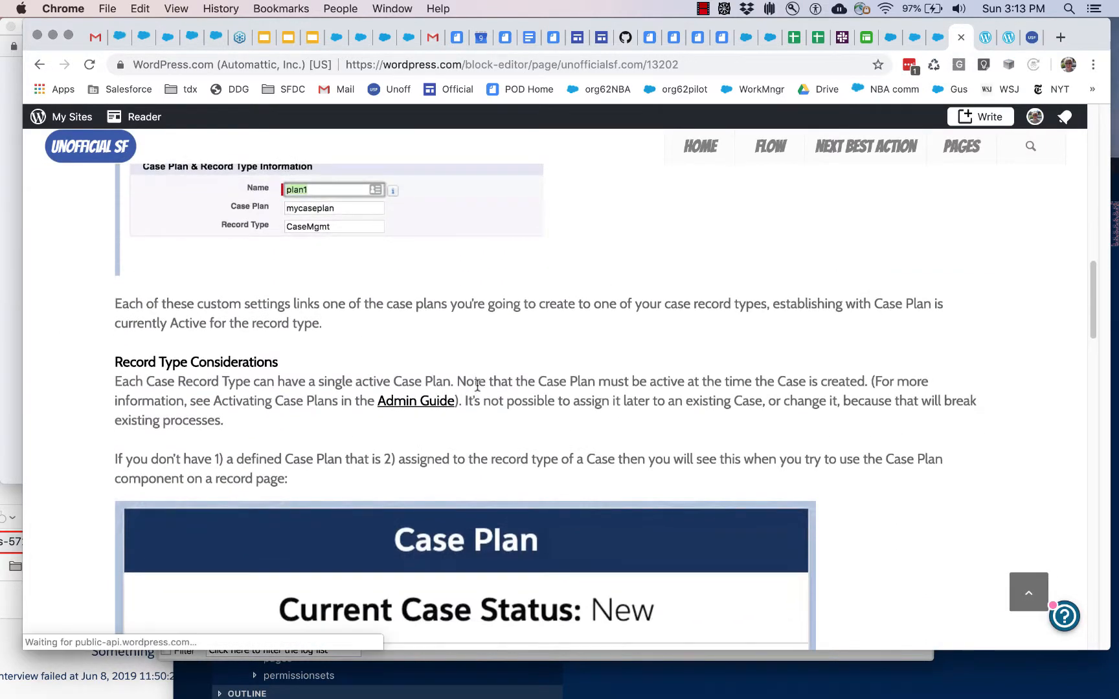
scroll(476, 389, "down", 4)
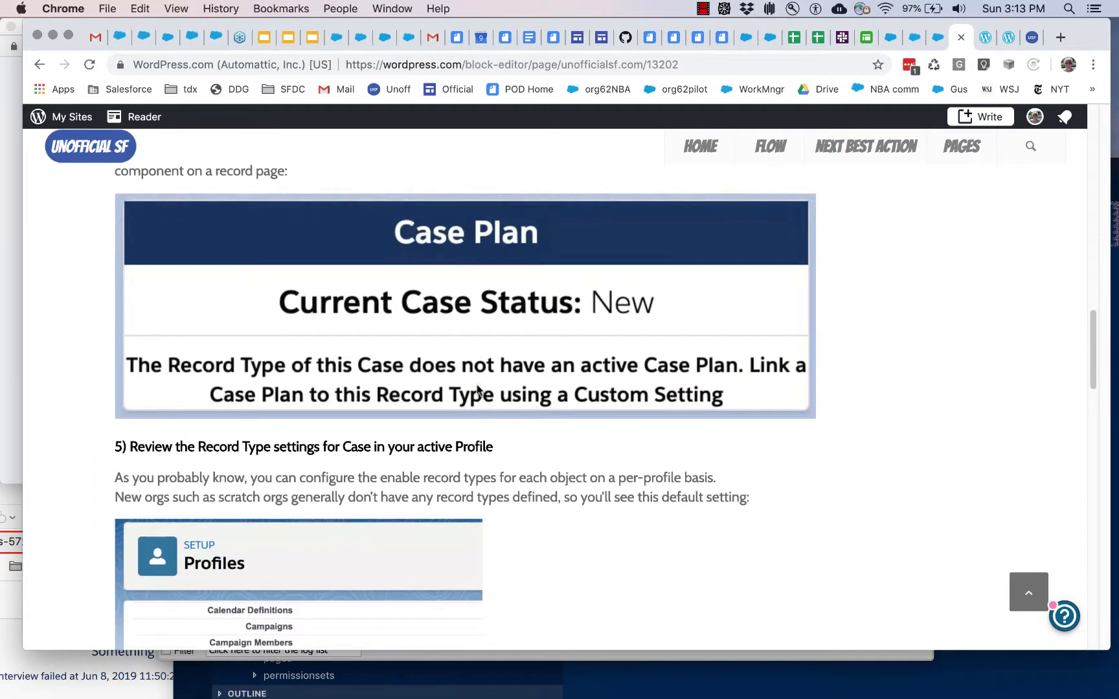
scroll(477, 389, "up", 1)
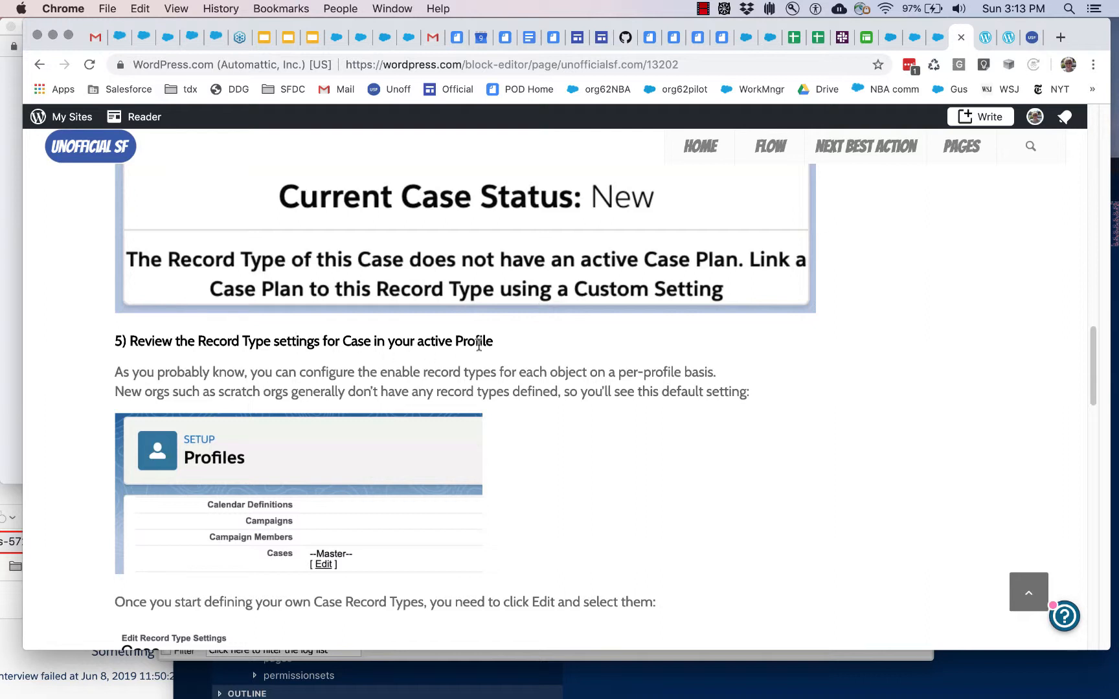
Step: Find Profiles in Salesforce Setup with the search term profile and open the profile list
left_click(935, 41)
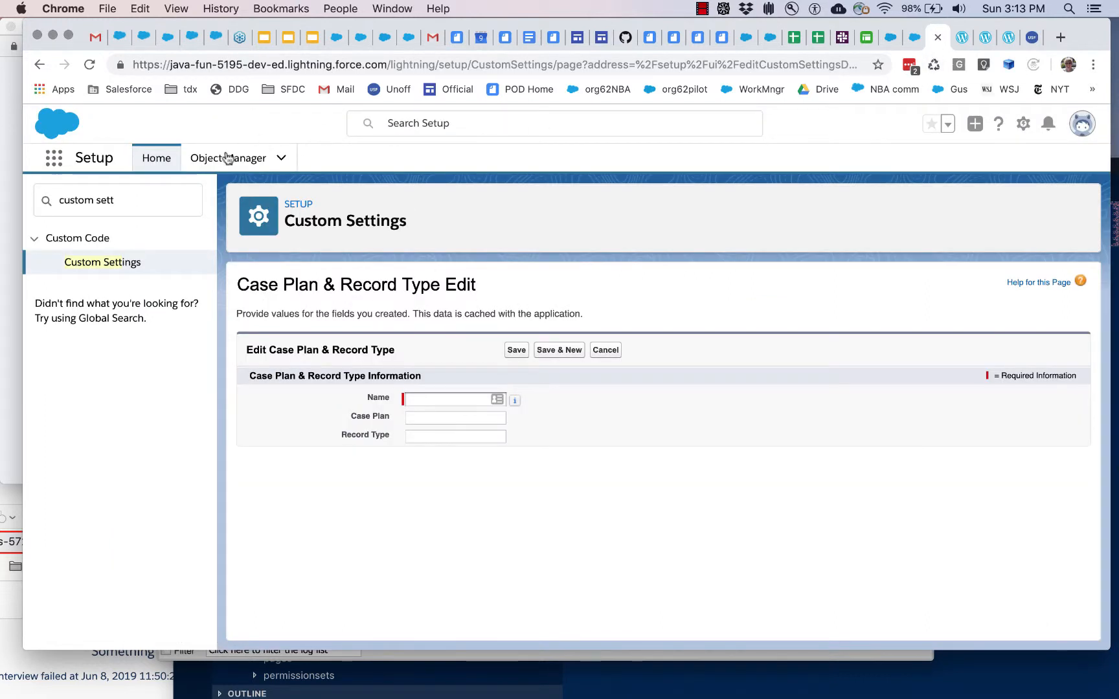
triple_click(93, 206)
type("profile")
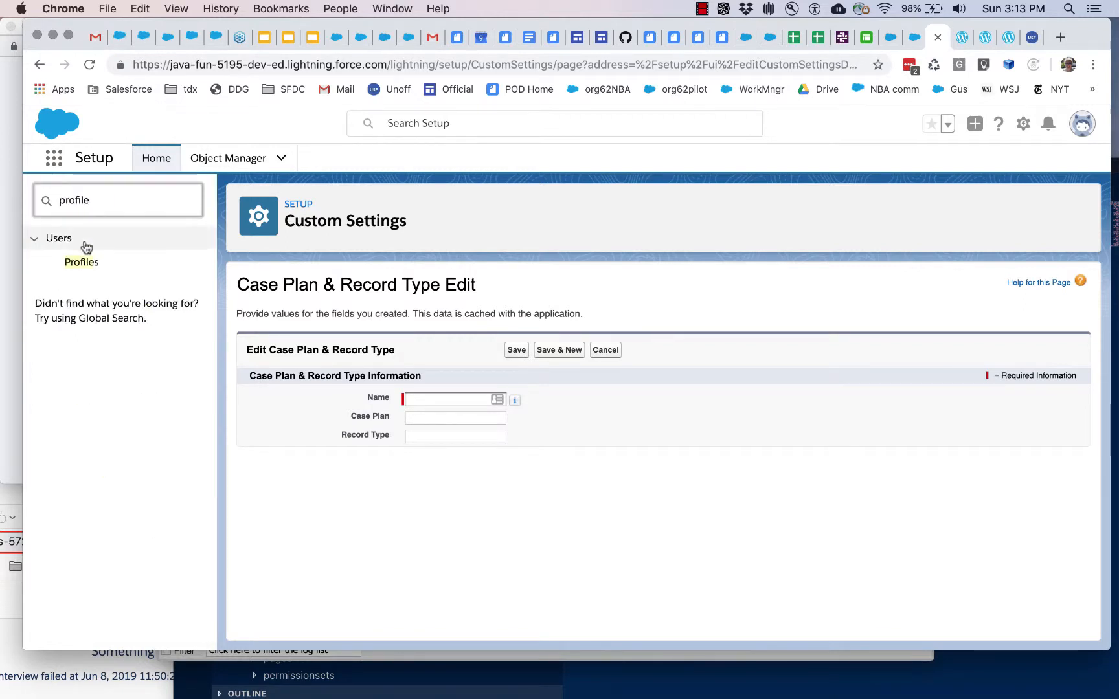
left_click(81, 262)
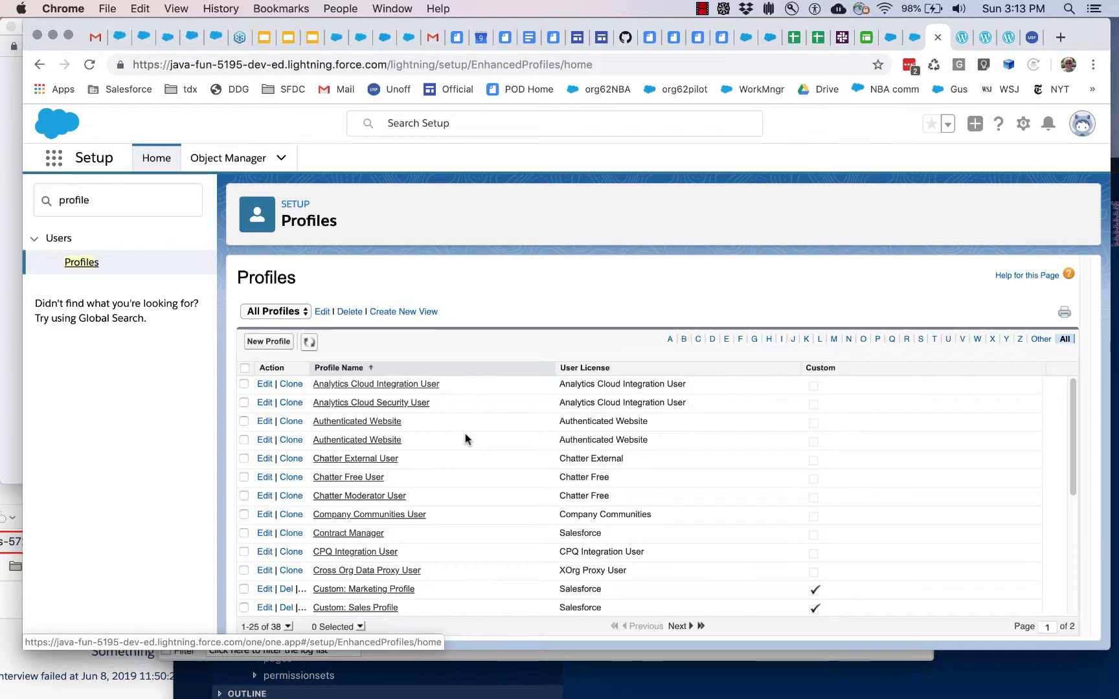
Step: Open the System Administrator profile from the profiles starting with S and find its Record Type Settings section
left_click(923, 339)
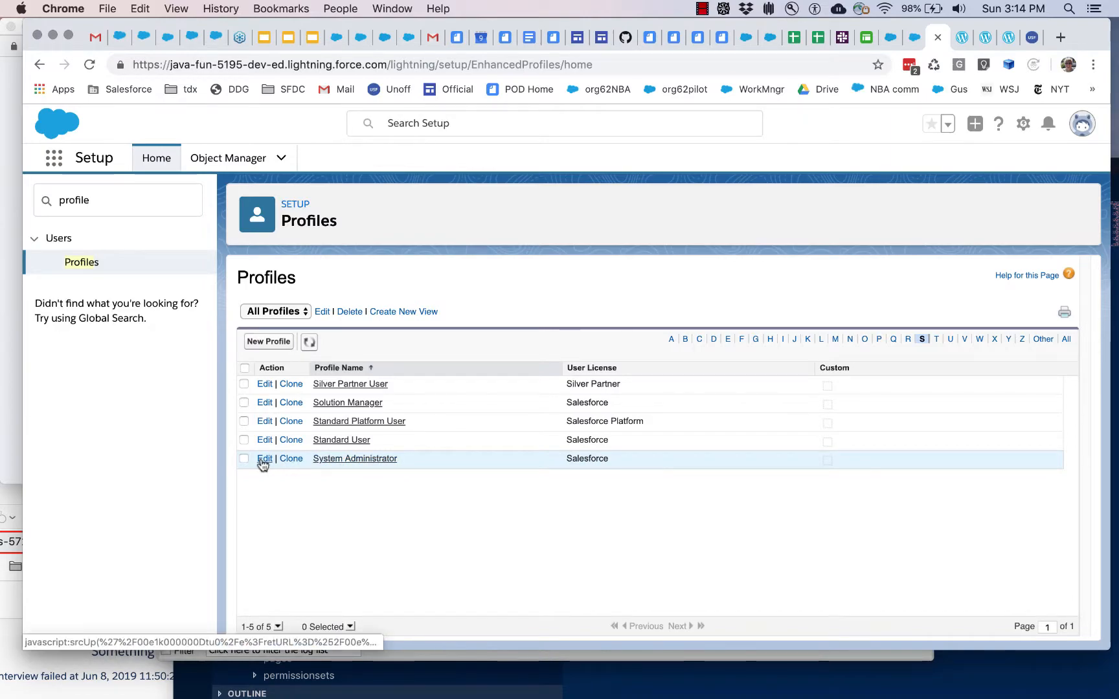
left_click(322, 459)
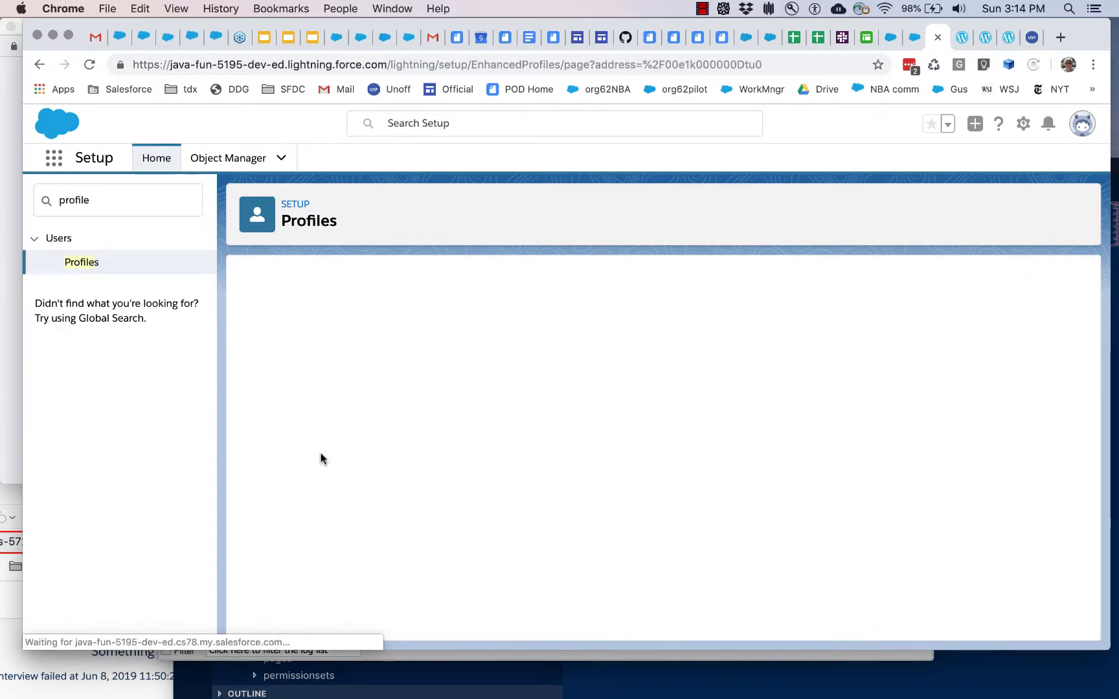
scroll(322, 459, "down", 10)
scroll(321, 459, "down", 15)
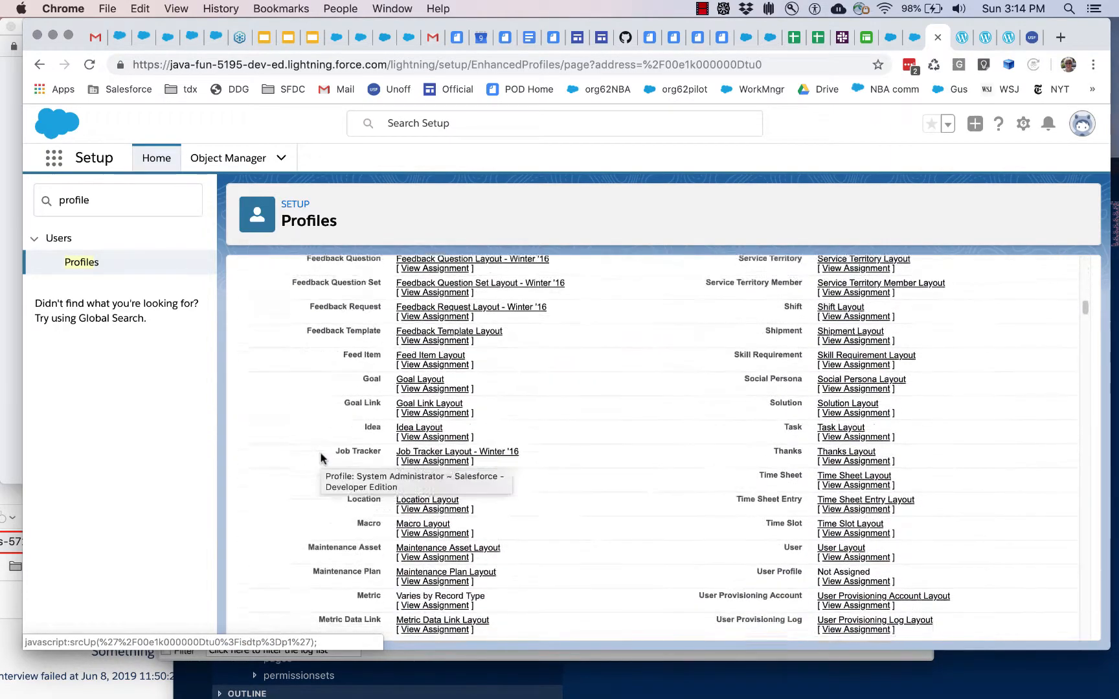
scroll(322, 459, "down", 15)
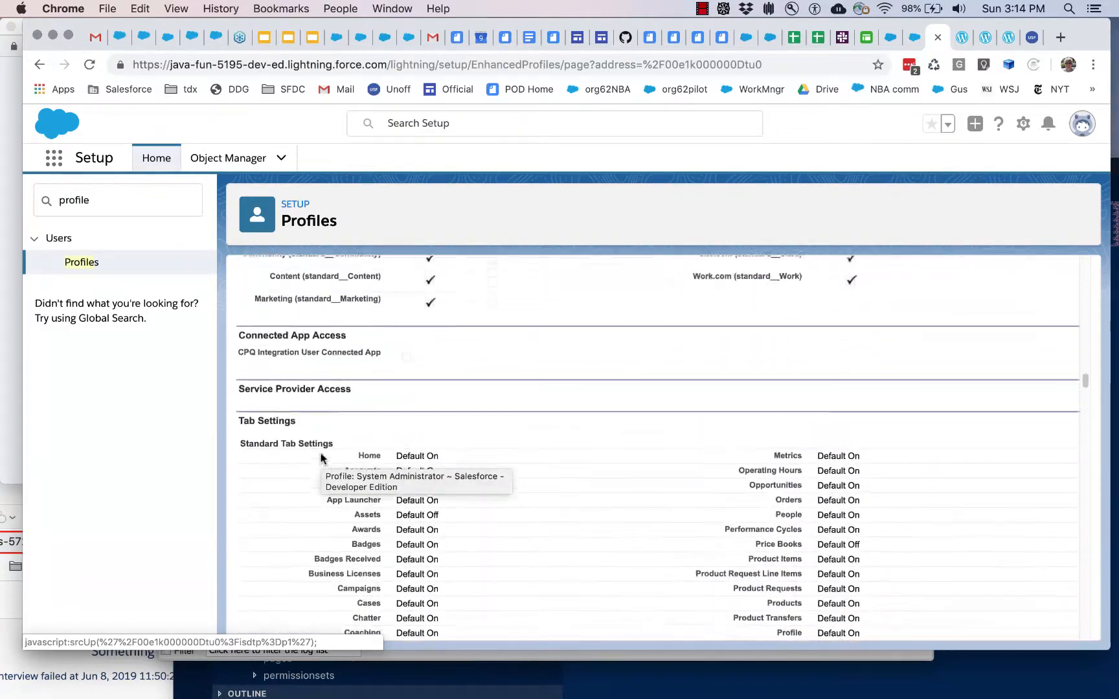
scroll(322, 458, "down", 10)
scroll(322, 459, "up", 1)
left_click_drag(336, 295, 216, 300)
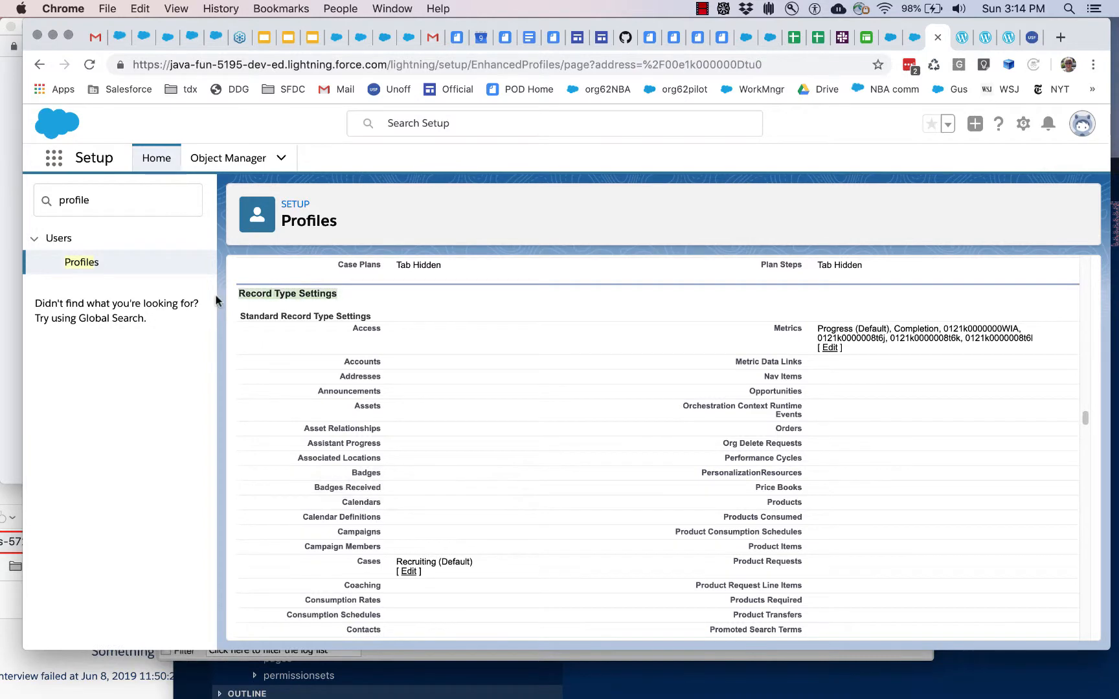
Step: Open the Cases record type settings of the profile, examine the available and selected record types, and exit without saving
scroll(408, 484, "down", 2)
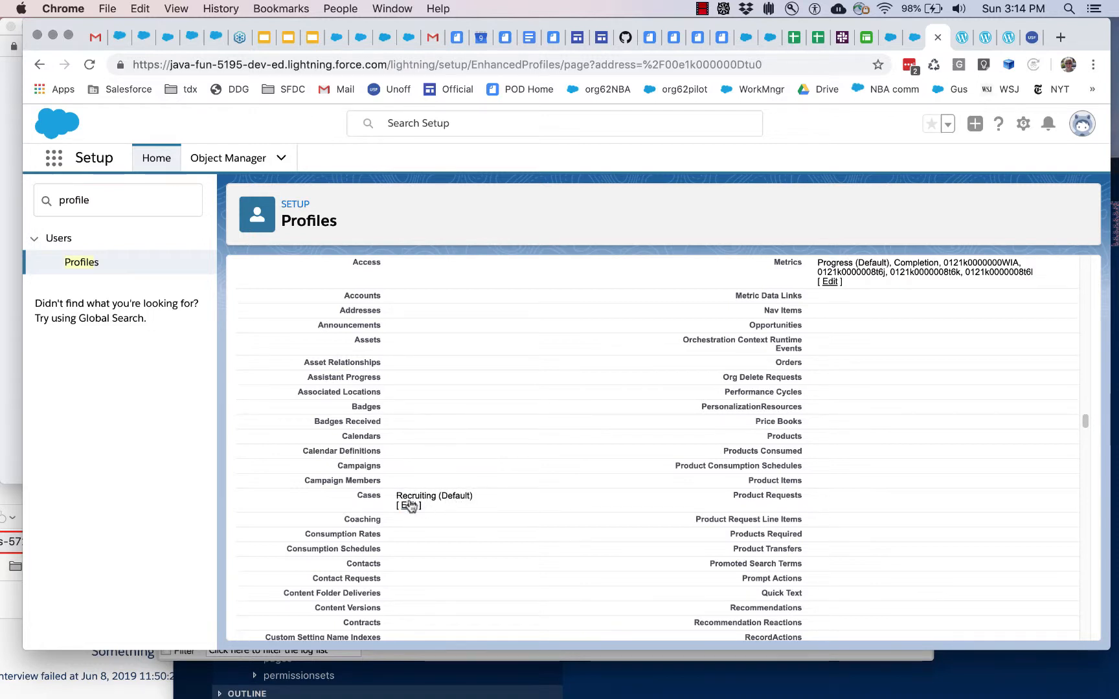
double_click(411, 497)
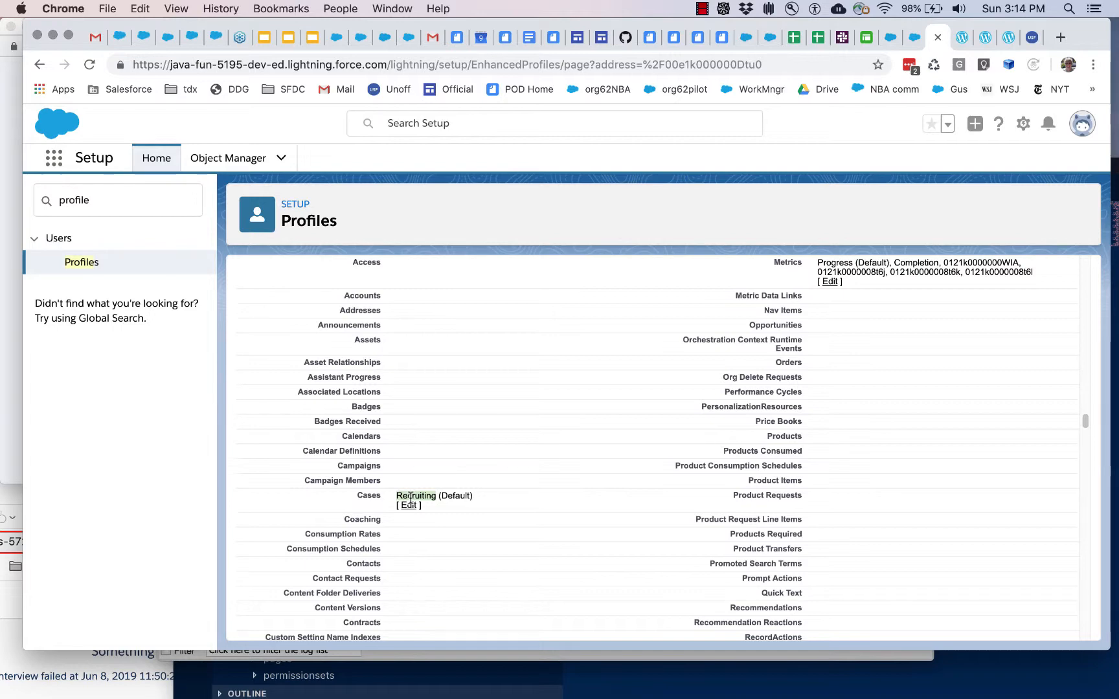
left_click(411, 510)
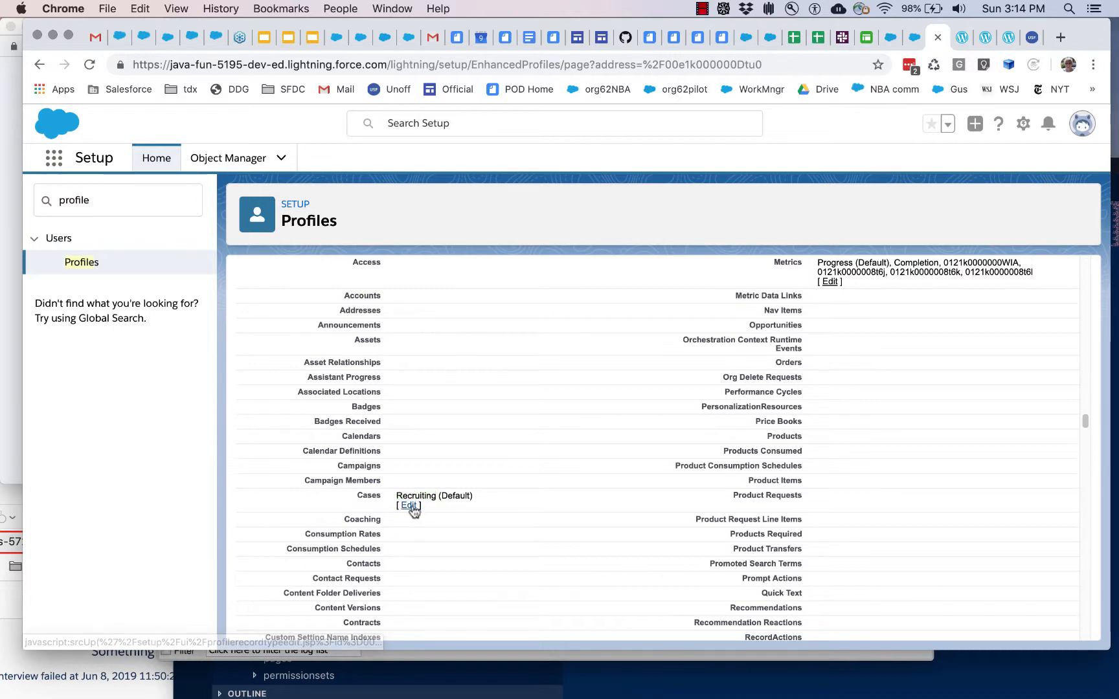
left_click(411, 507)
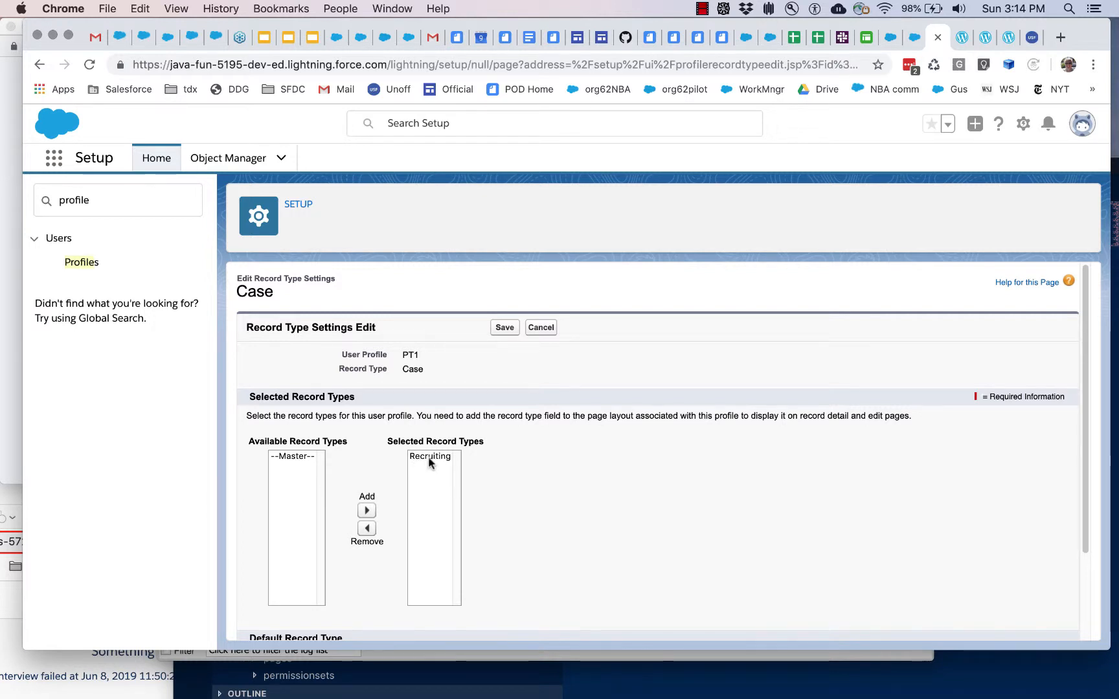
left_click(535, 330)
Step: Open a new Recruiting case form in the Case Management app, examine its Status options, and discard the form
left_click(914, 39)
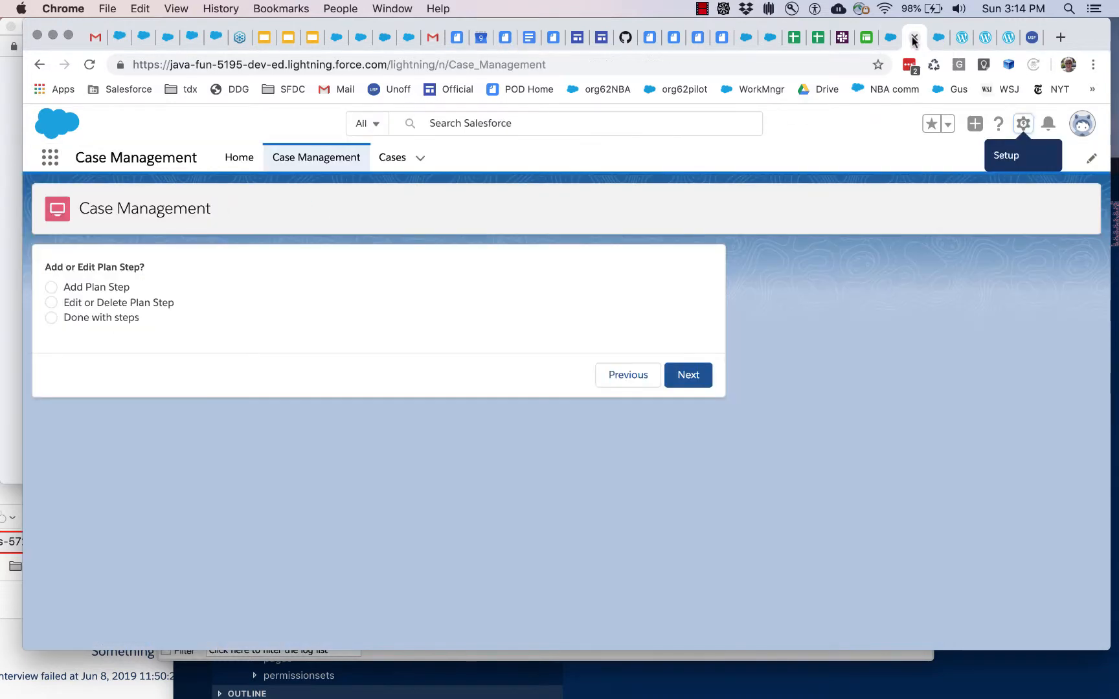
left_click(395, 157)
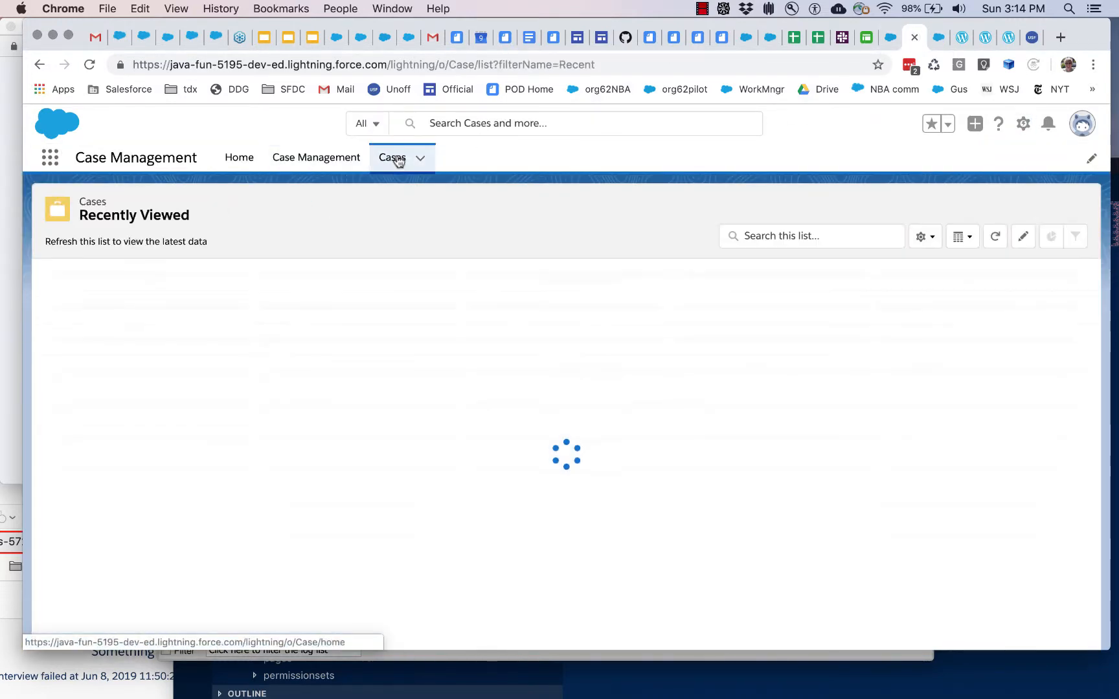
left_click(972, 212)
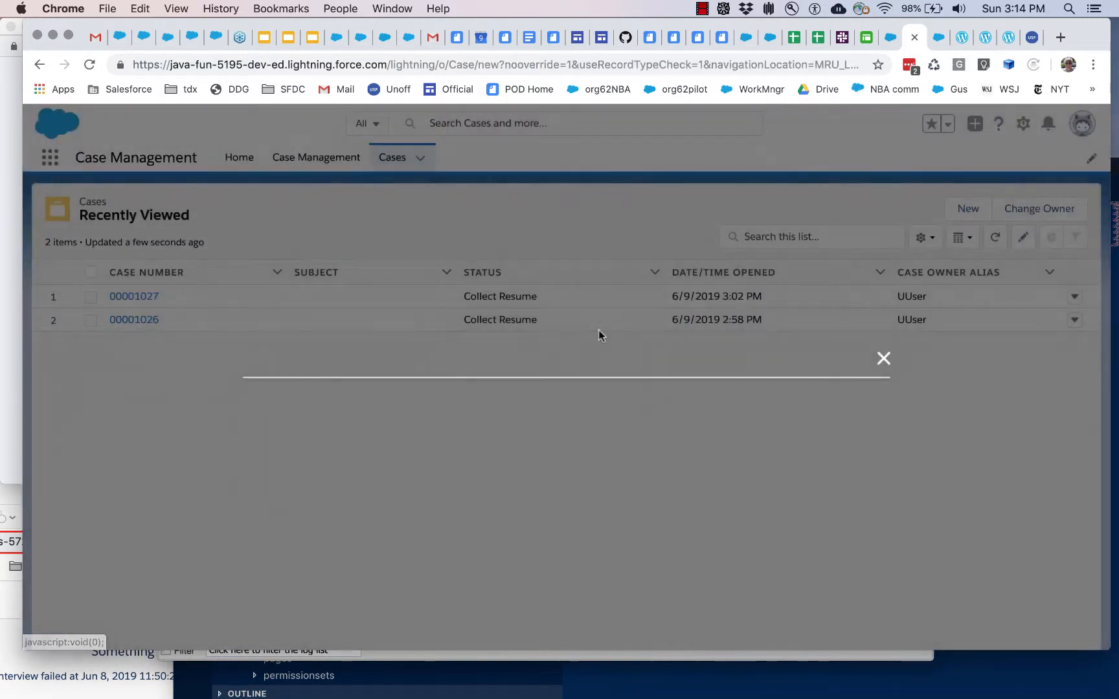
left_click(651, 272)
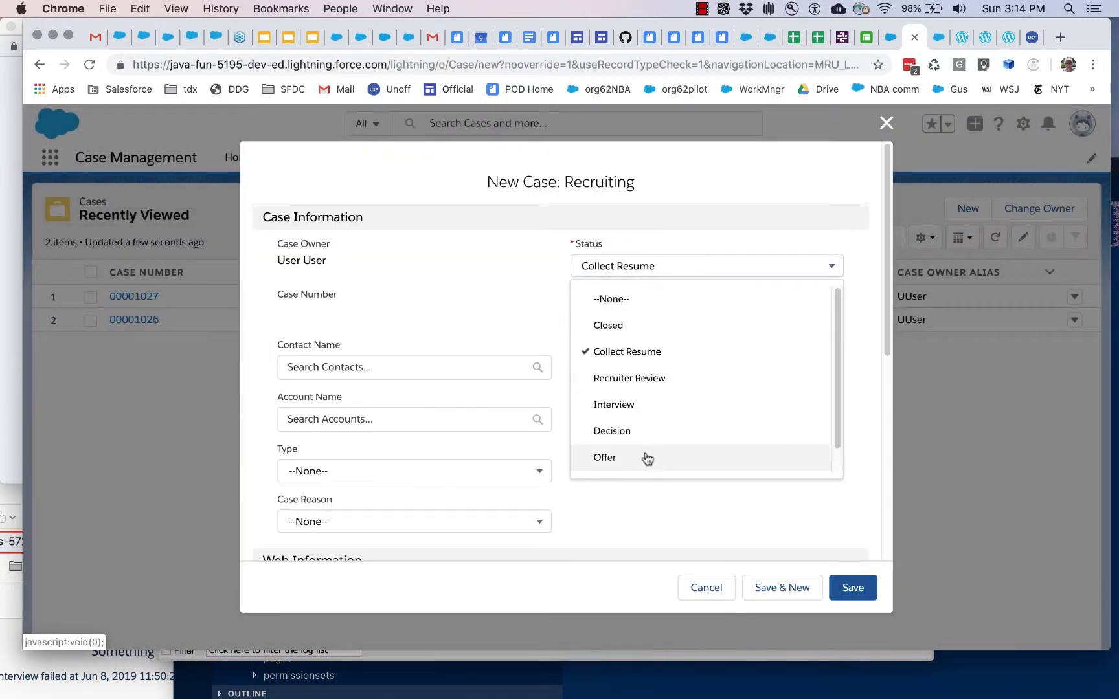
left_click(856, 350)
left_click(706, 587)
Step: Return to the System Administrator profile in Setup and look over its details and page layouts
left_click(935, 44)
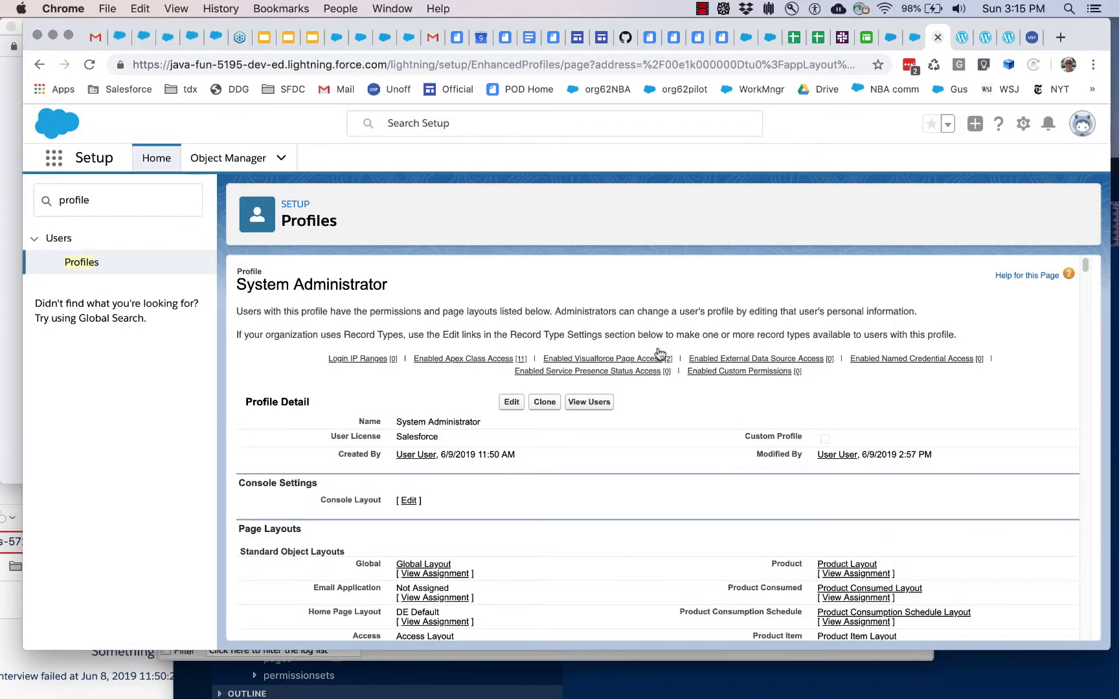
double_click(248, 282)
left_click(248, 279)
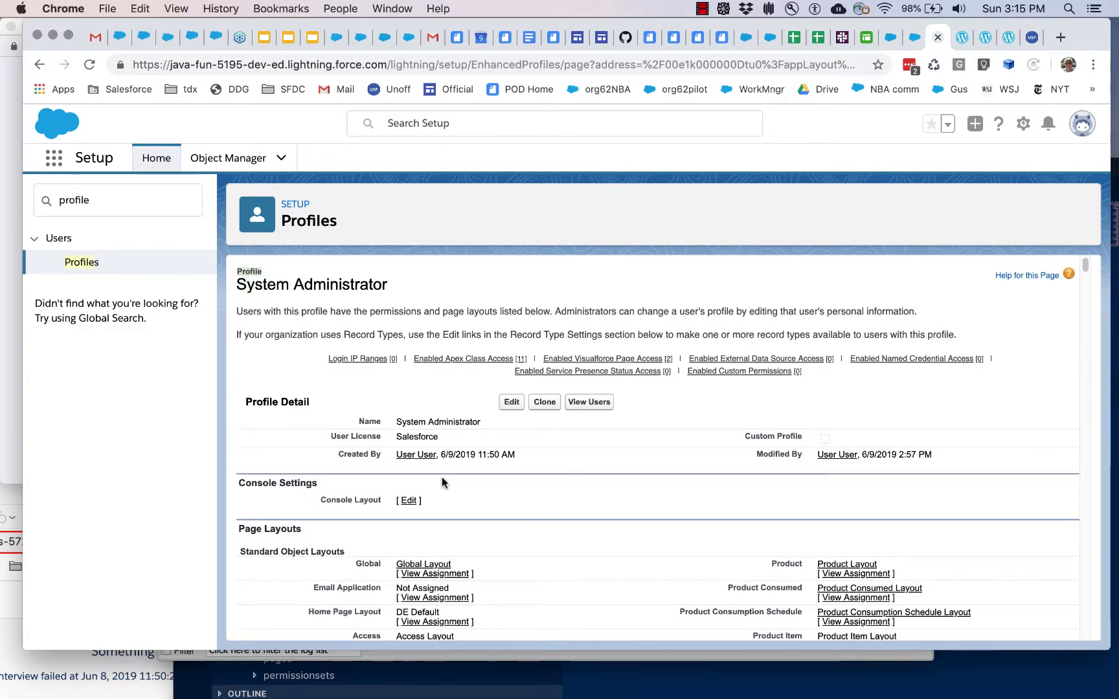
scroll(444, 485, "down", 3)
scroll(506, 565, "down", 5)
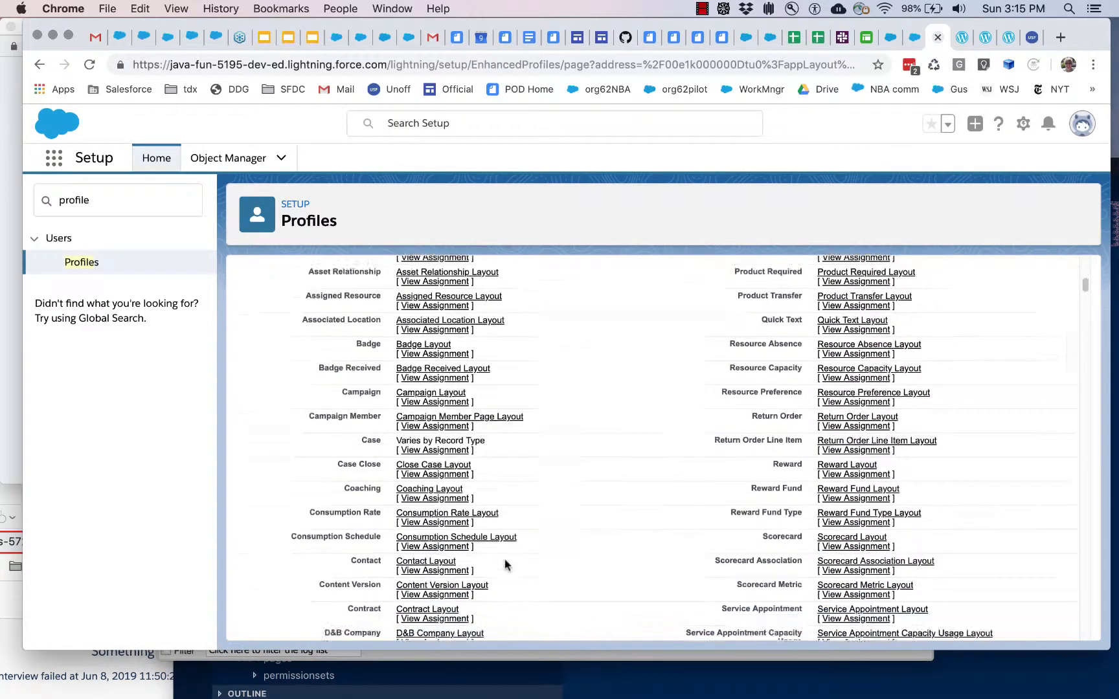
scroll(508, 563, "up", 8)
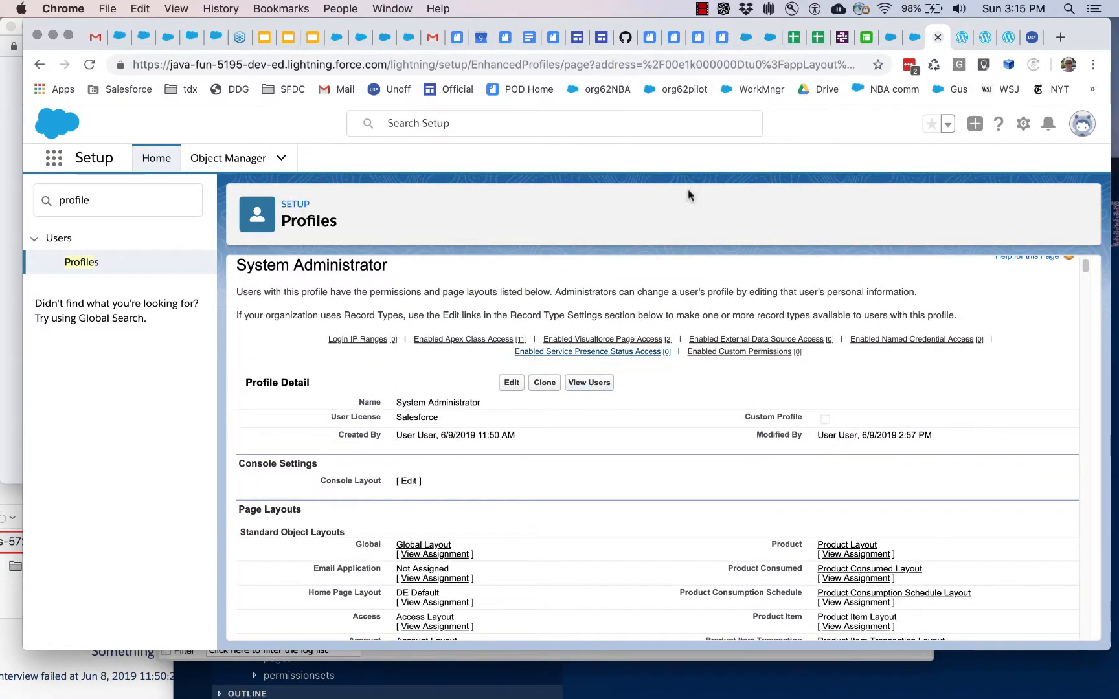
Step: Review the installation page's Case record type examples and the section on installing the Case Plan Lightning component
left_click(962, 36)
scroll(466, 448, "down", 5)
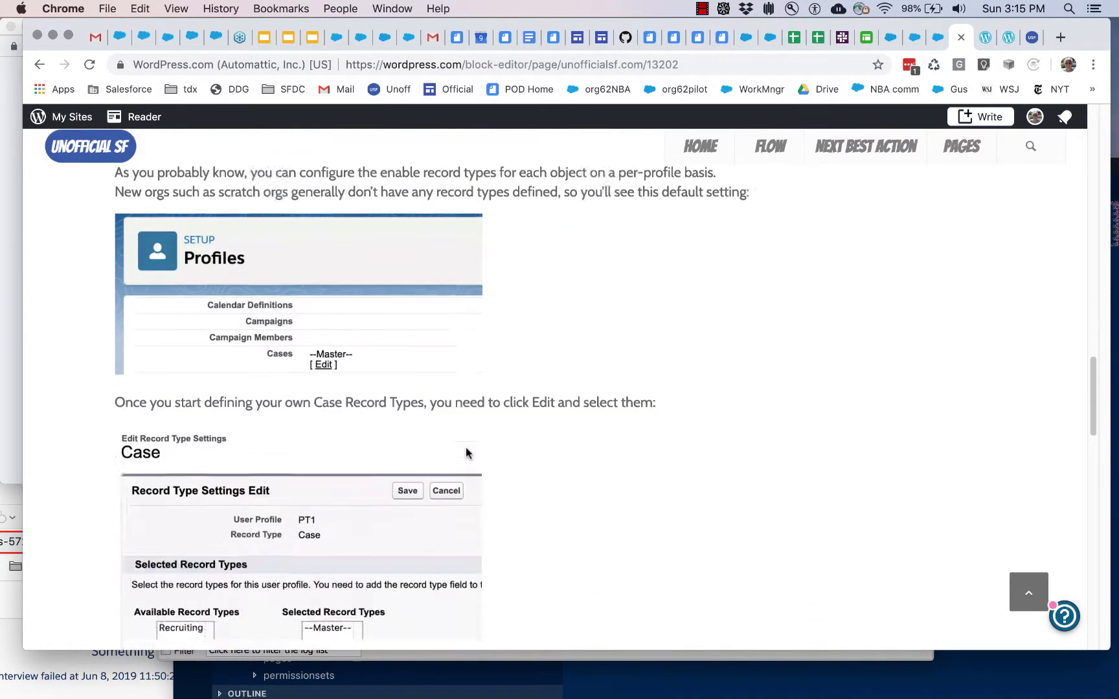
scroll(466, 448, "down", 6)
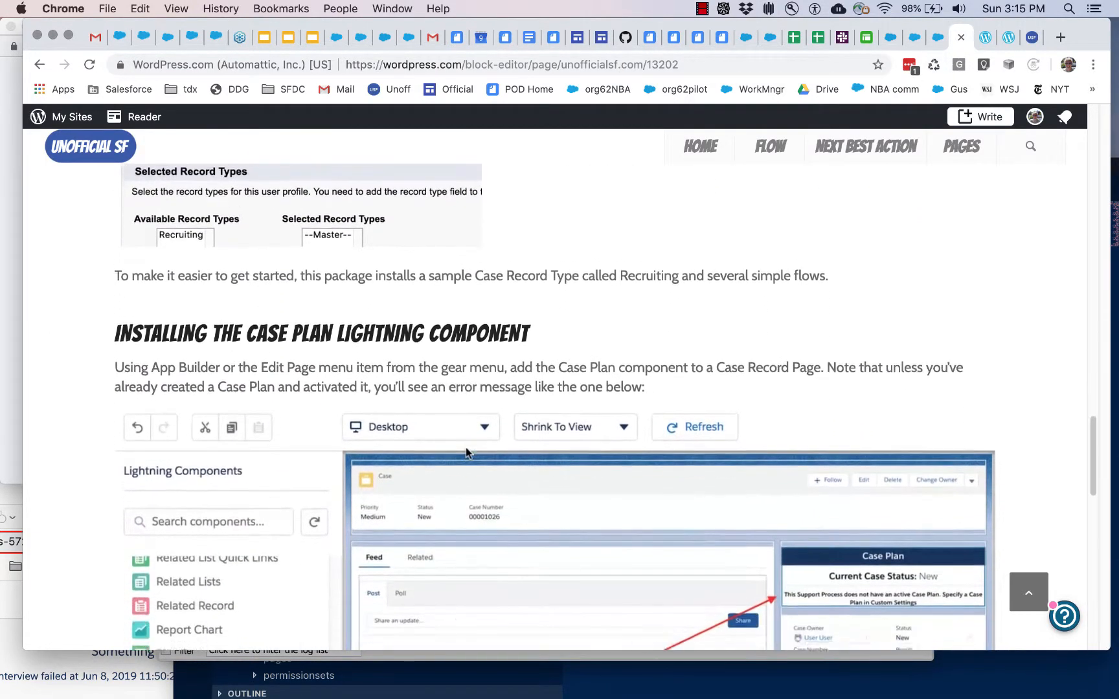
scroll(467, 447, "down", 2)
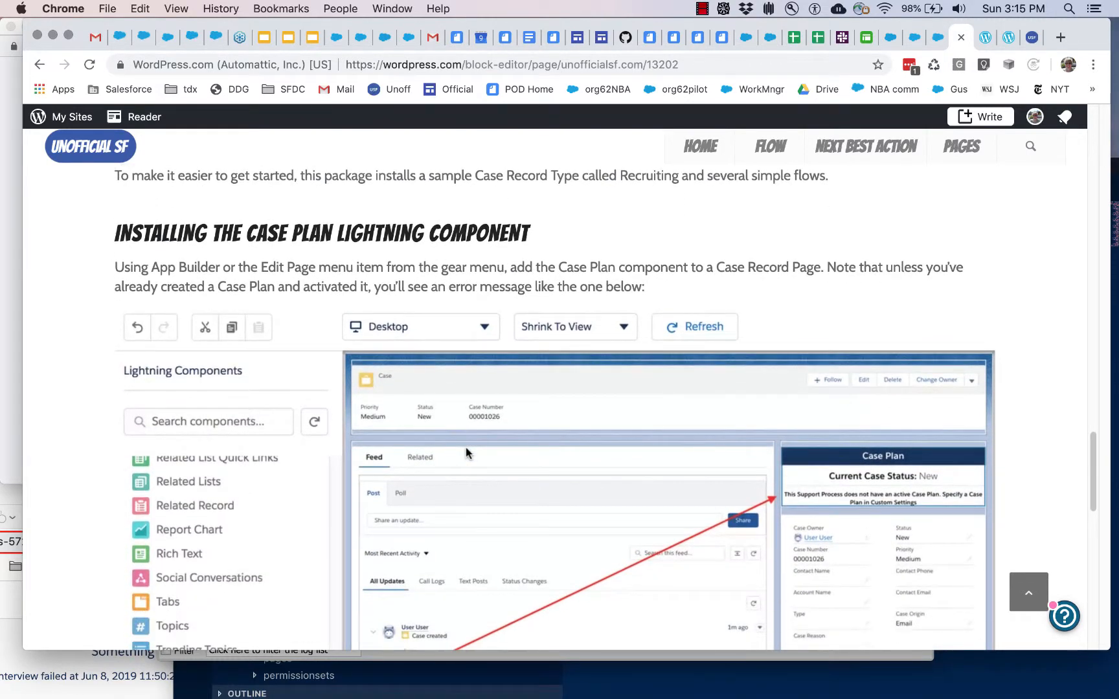
Step: Open the first recently viewed case in Salesforce and edit its record page in Lightning App Builder
left_click(914, 39)
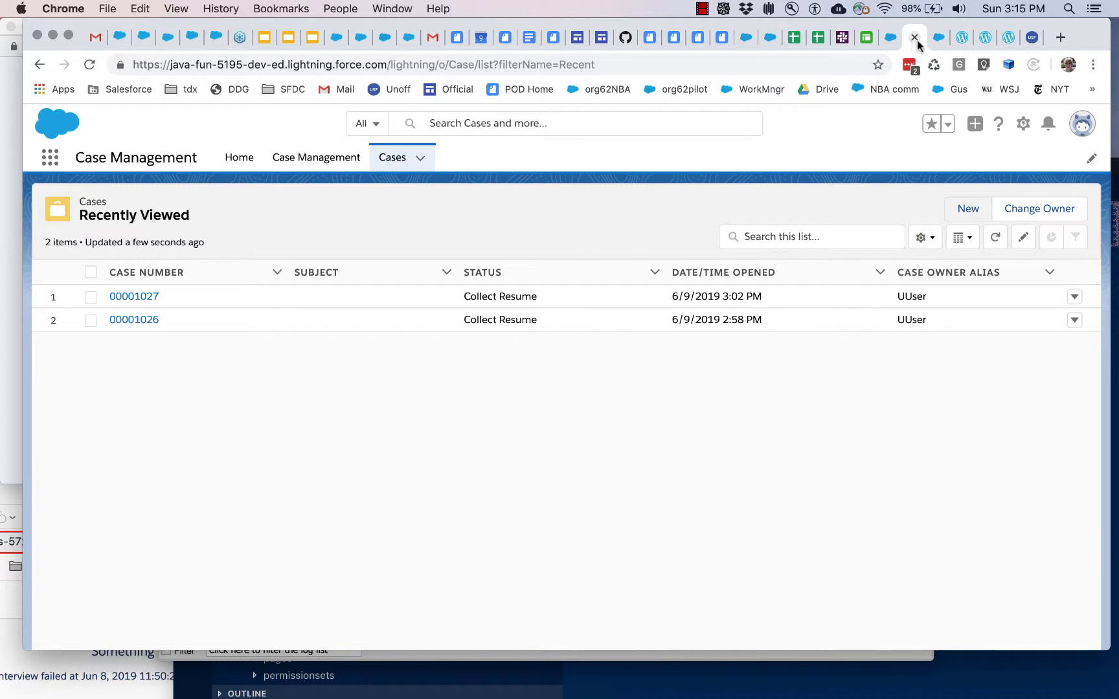
left_click(134, 296)
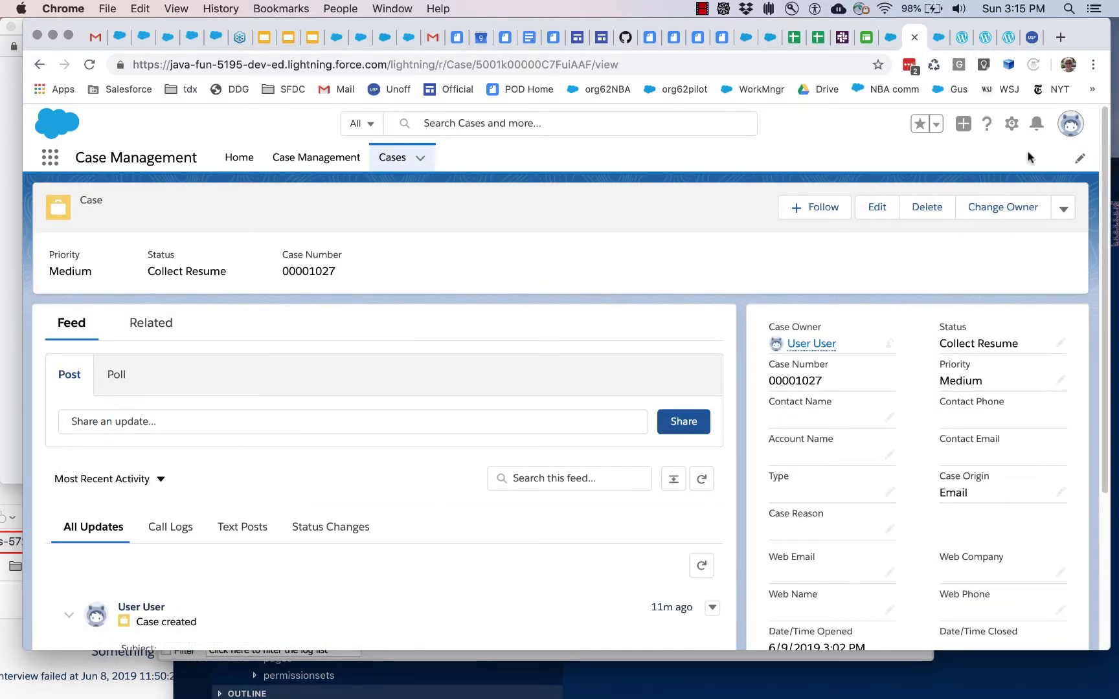
left_click(1012, 123)
left_click(940, 235)
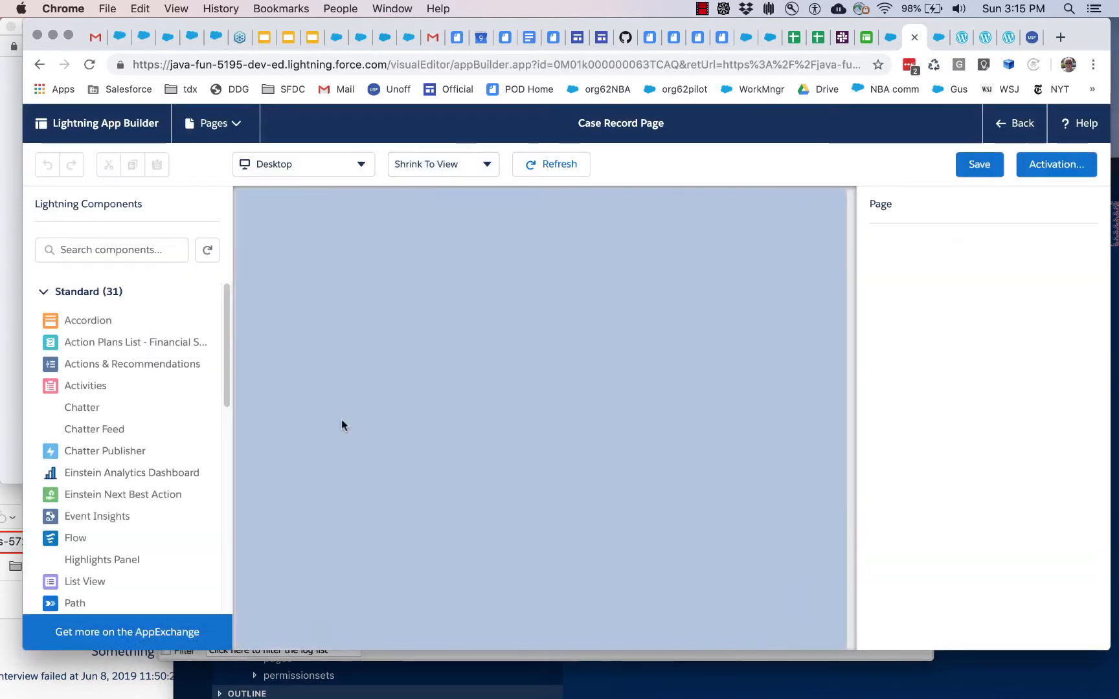
Step: Place the custom CasePlan component above the case details in the Case Record Page's sidebar and save the page
scroll(94, 511, "down", 10)
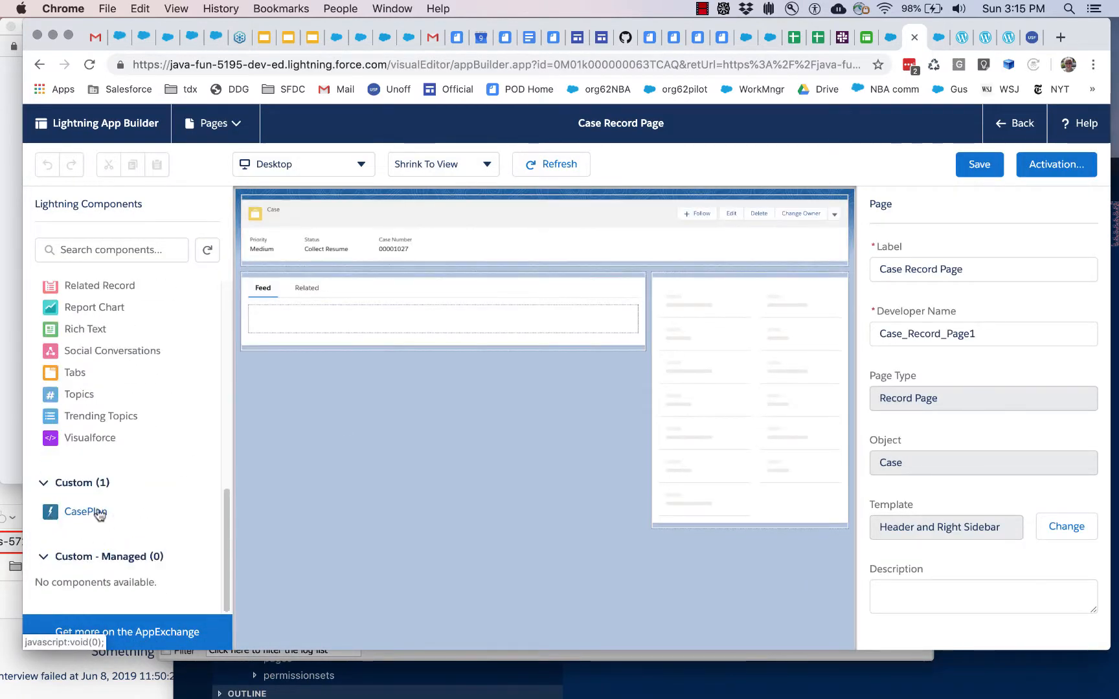
left_click_drag(89, 512, 665, 324)
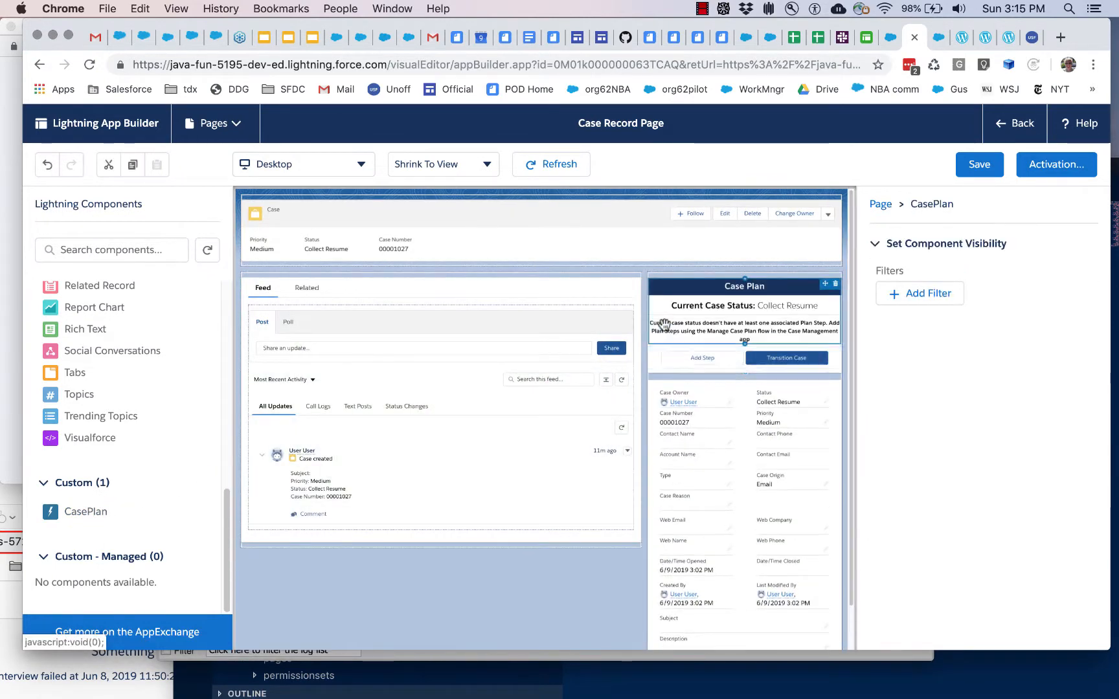
left_click(981, 161)
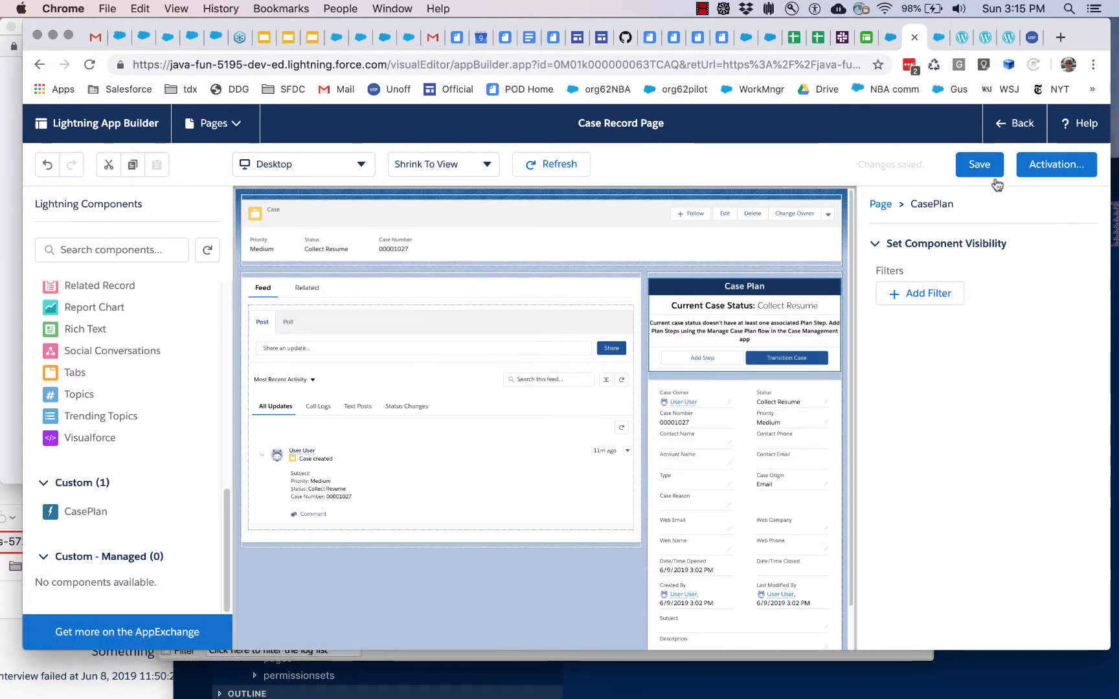
left_click(1010, 123)
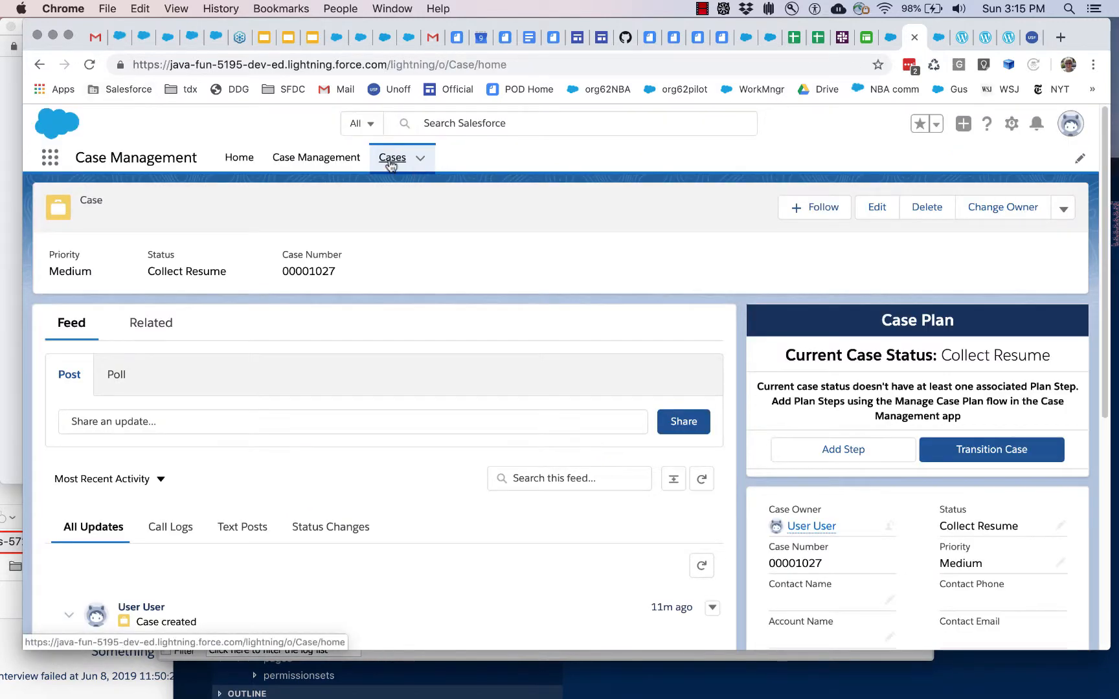
Step: Create a Recruiting case with Case Origin Phone and read the message in its Case Plan component
left_click(389, 163)
left_click(972, 213)
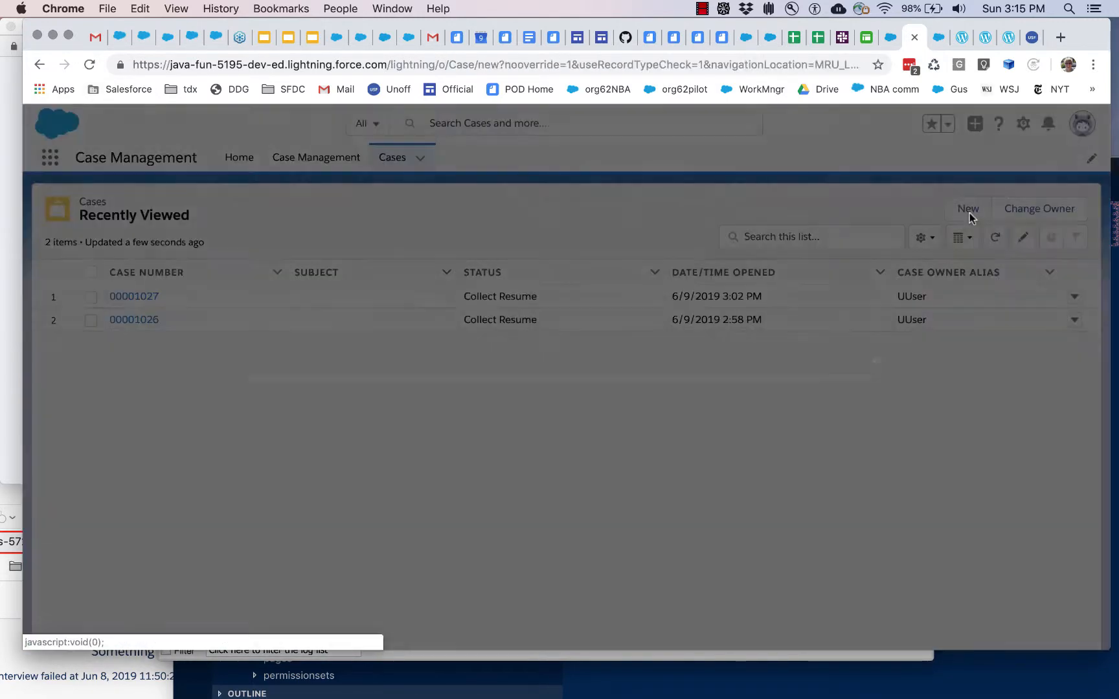
left_click(767, 367)
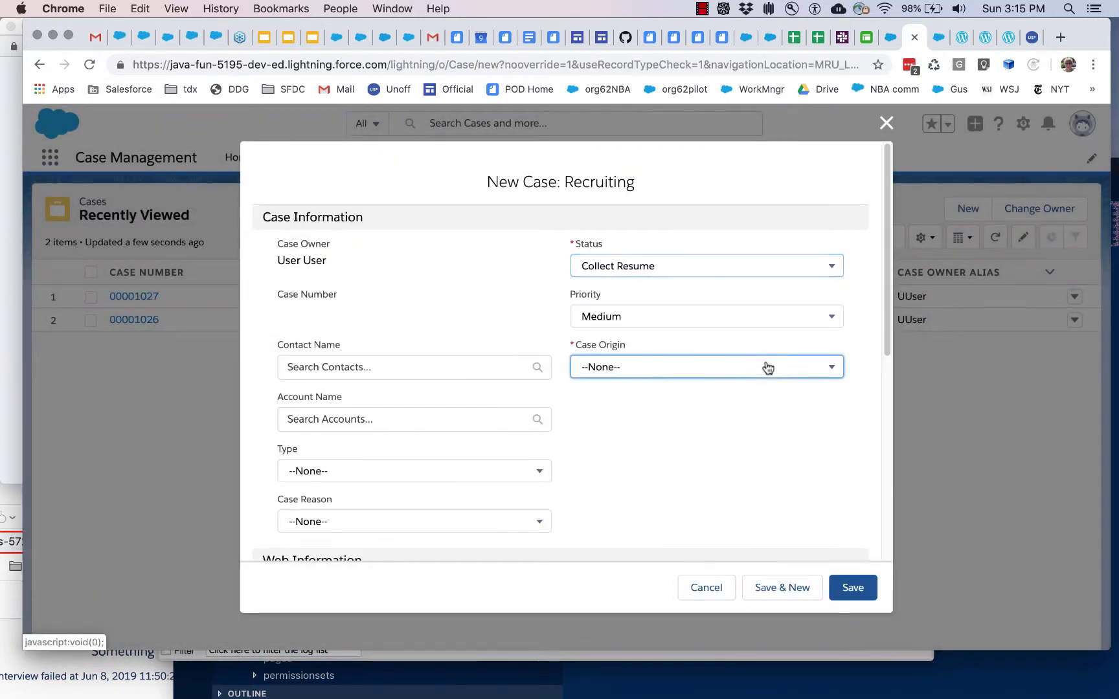
left_click(704, 448)
left_click(846, 589)
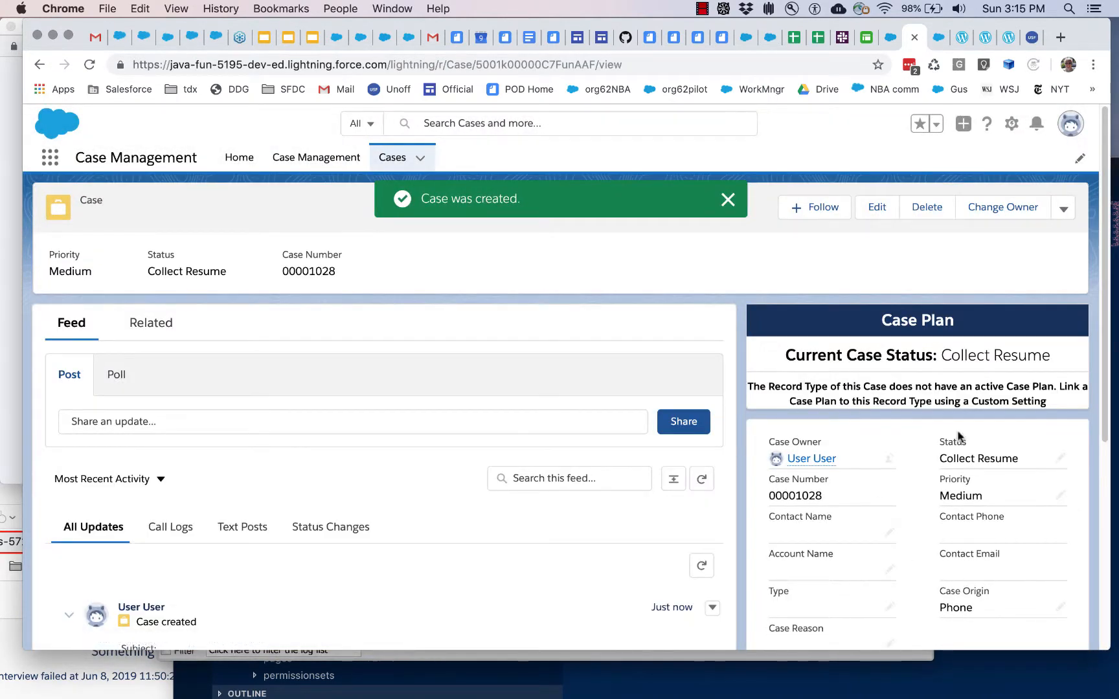
left_click_drag(1055, 386, 748, 392)
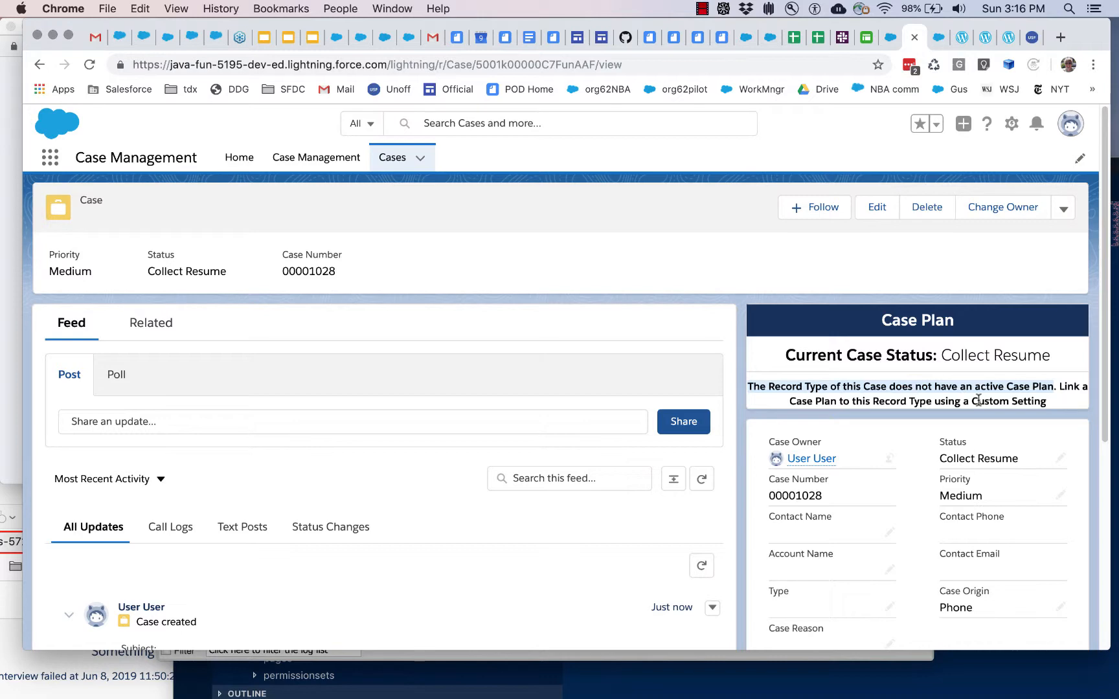
Step: Read the Next Steps section of the installation page and continue to the Admin Guide
left_click(960, 43)
scroll(601, 350, "down", 5)
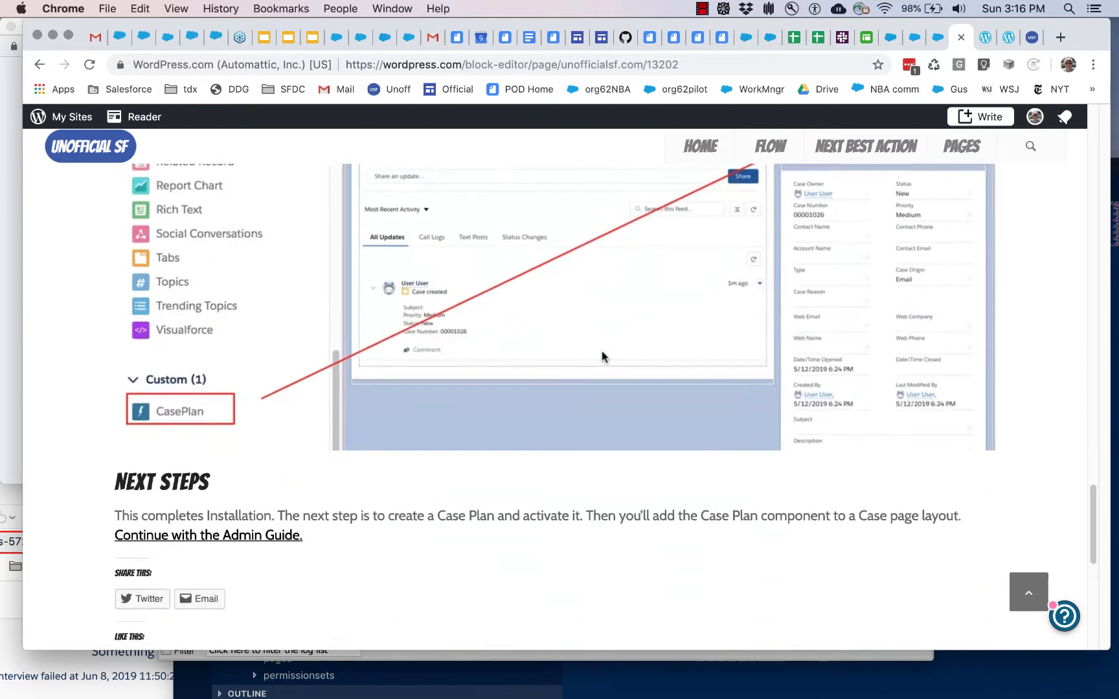
scroll(602, 355, "down", 1)
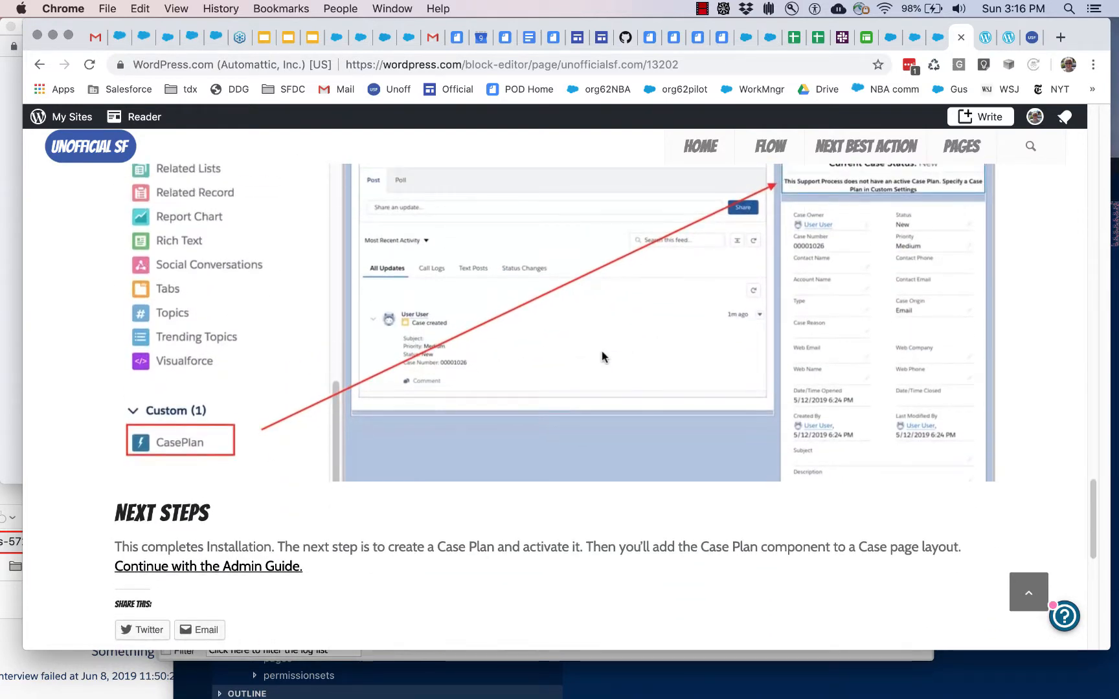
left_click(271, 573)
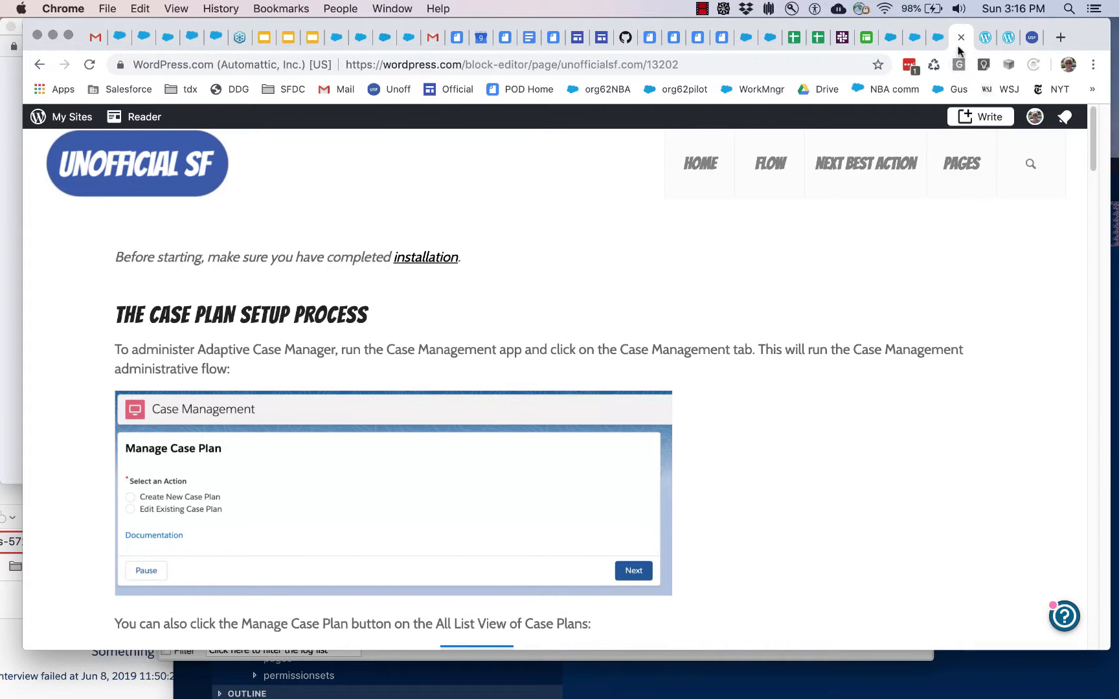
Step: Switch to the Case Management app in Salesforce and create a new case plan named myCasePlan1, linked to the Recruiting record type
left_click(913, 39)
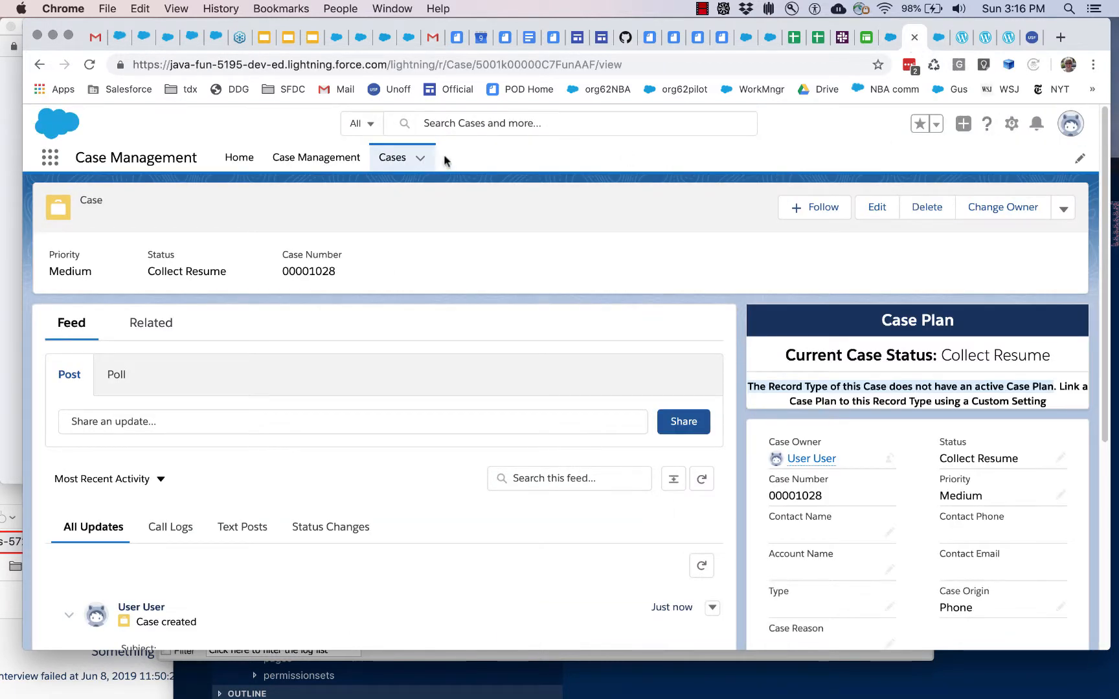
left_click(340, 158)
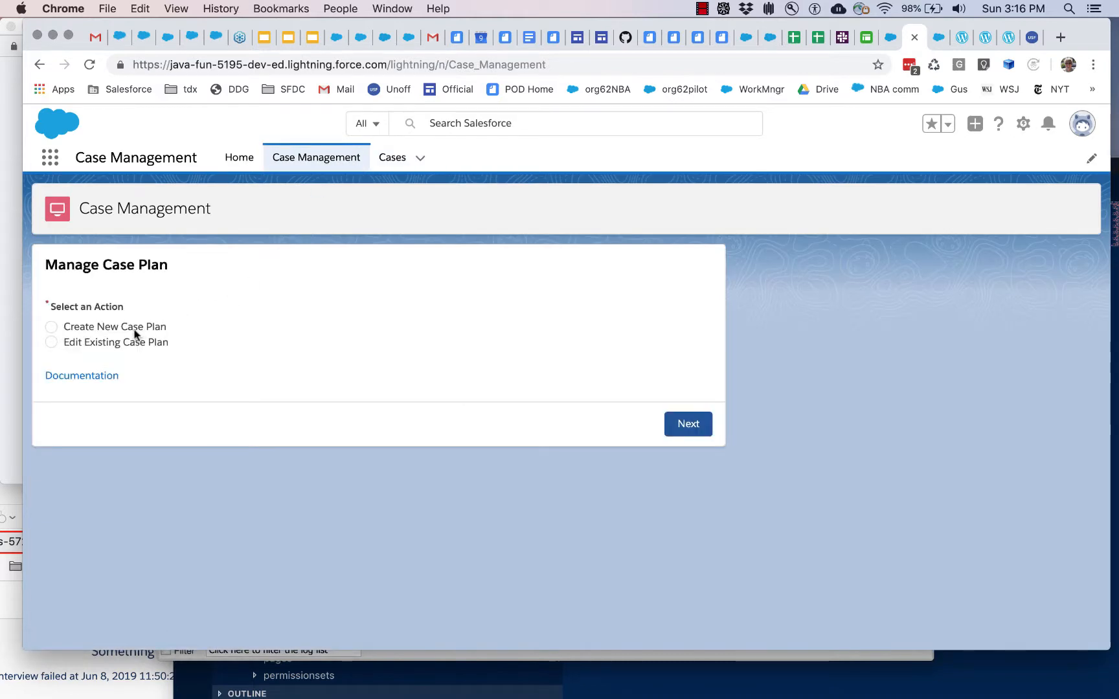
left_click(685, 427)
left_click(239, 332)
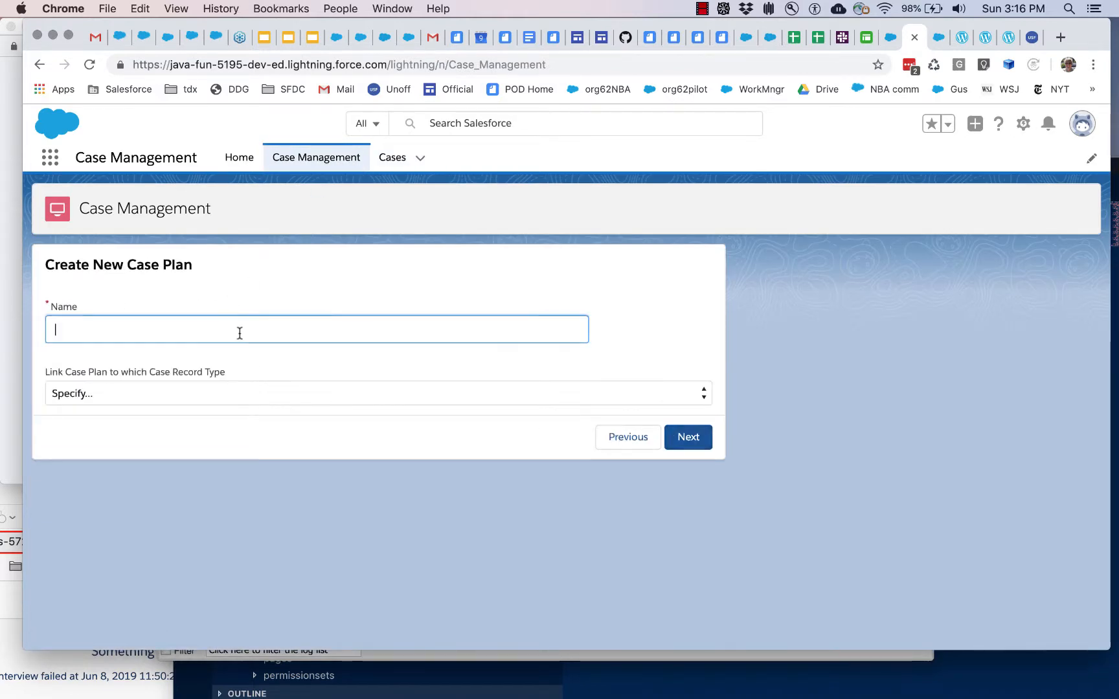
type("myCasePlan1")
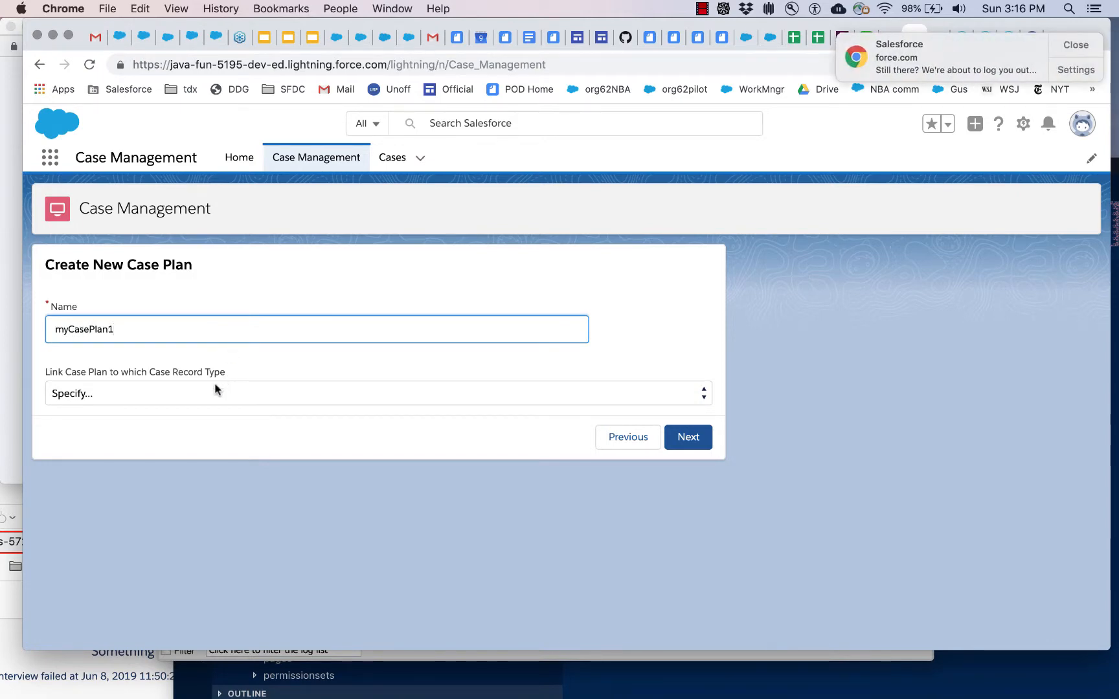
left_click(217, 388)
left_click(210, 407)
left_click(679, 438)
left_click(1076, 45)
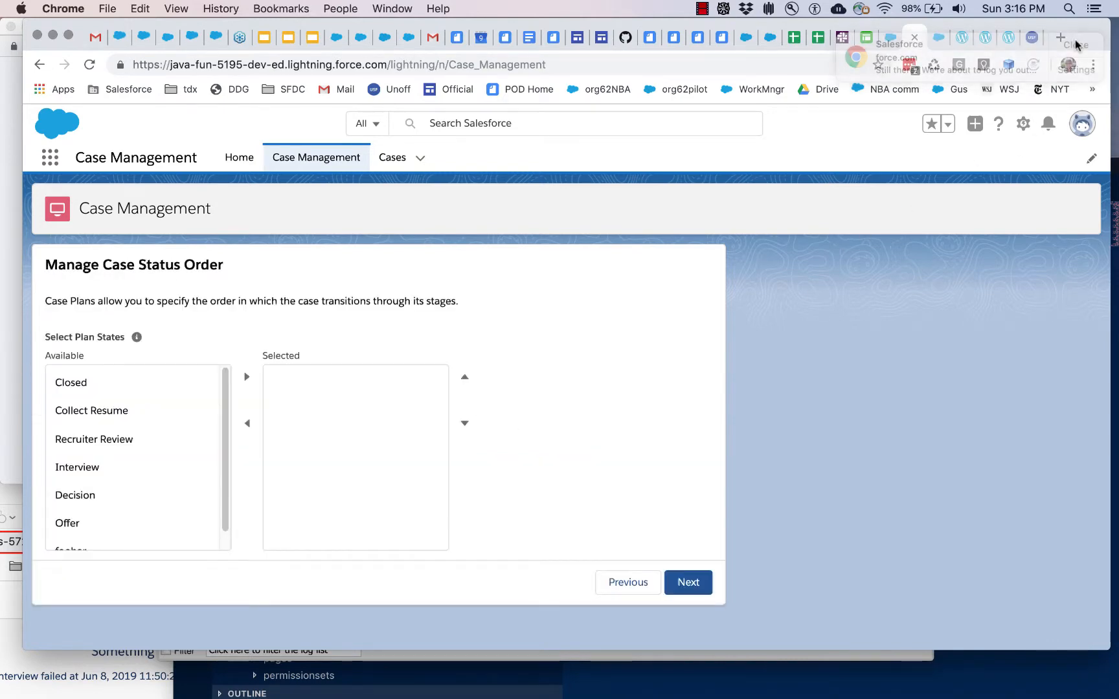
Step: Set the plan states in order to Collect Resume, Recruiter Review, Interview, Decision, Offer and Closed, and proceed to the plan steps
left_click(130, 418)
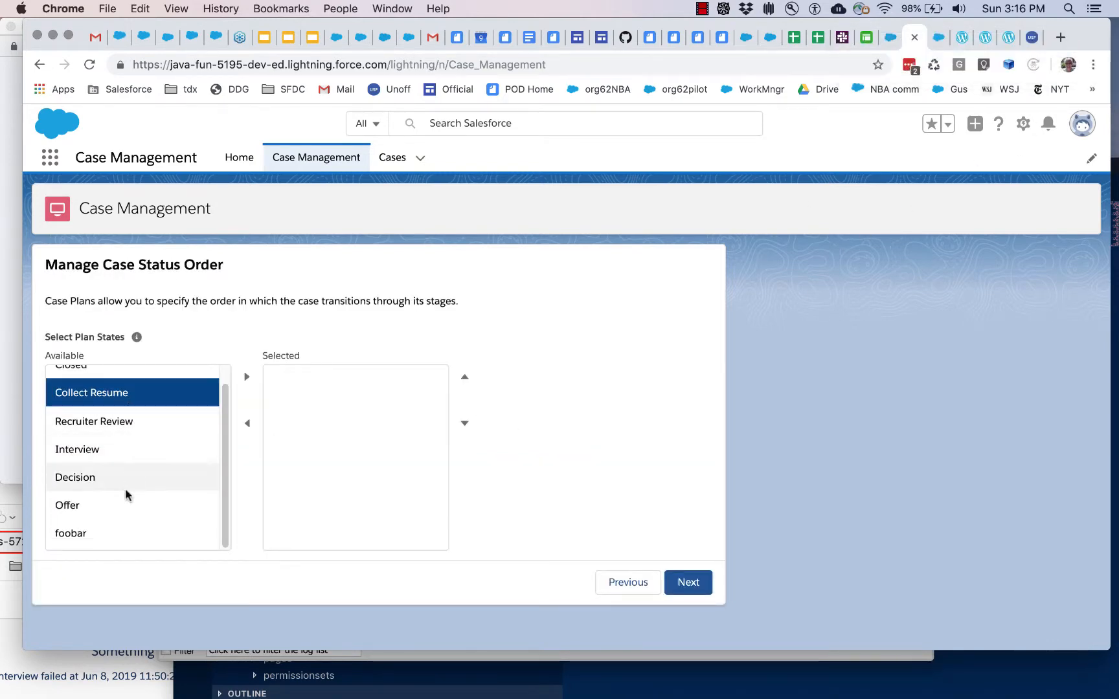
left_click(129, 499, "shift")
left_click(247, 377)
left_click(142, 389)
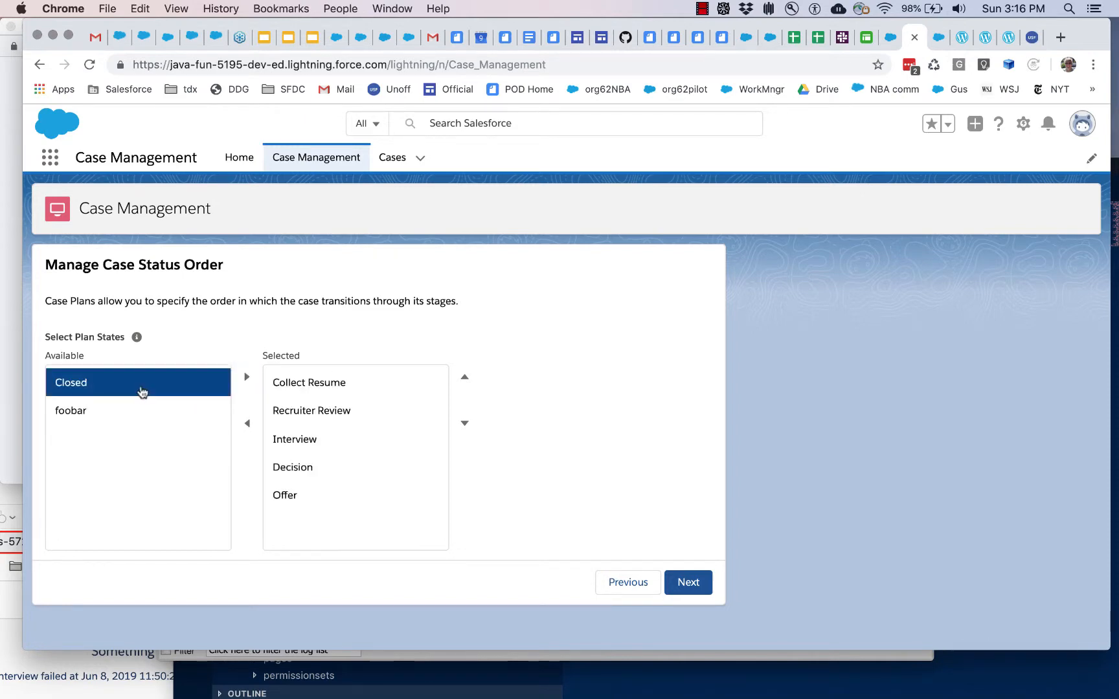
left_click(247, 378)
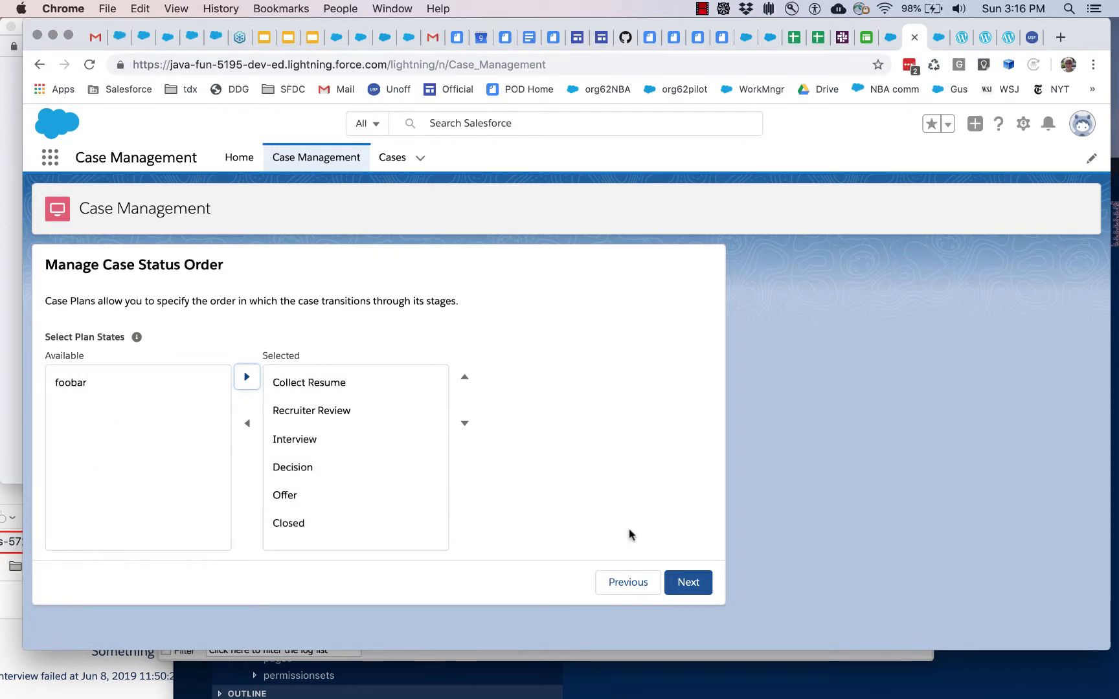
left_click(697, 582)
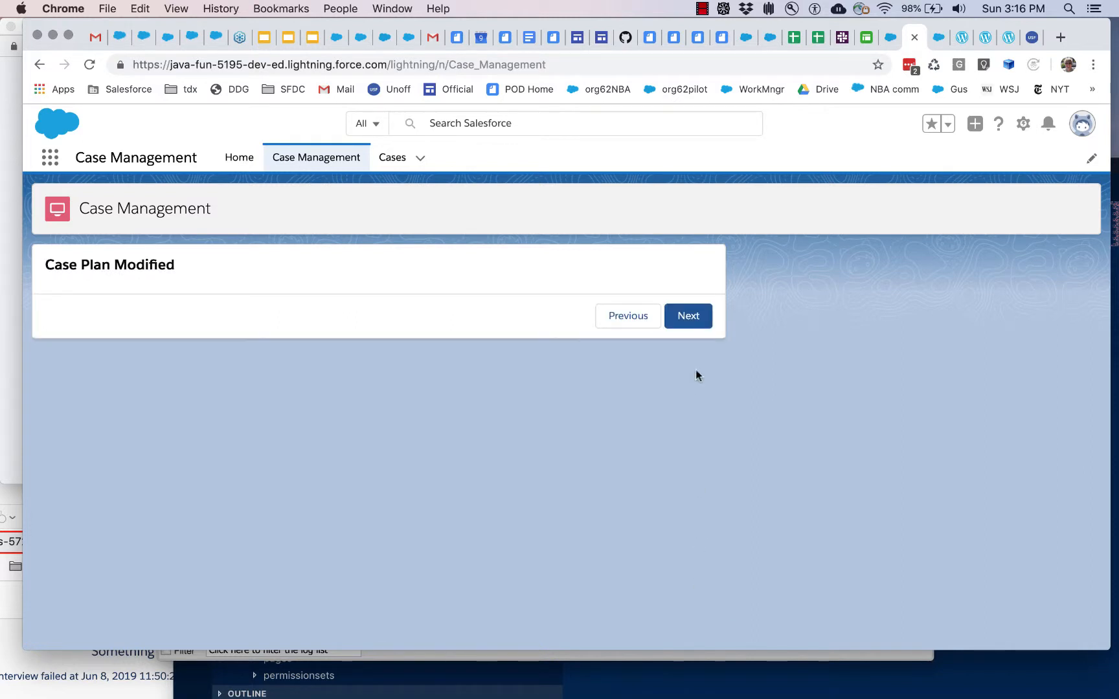
left_click(689, 317)
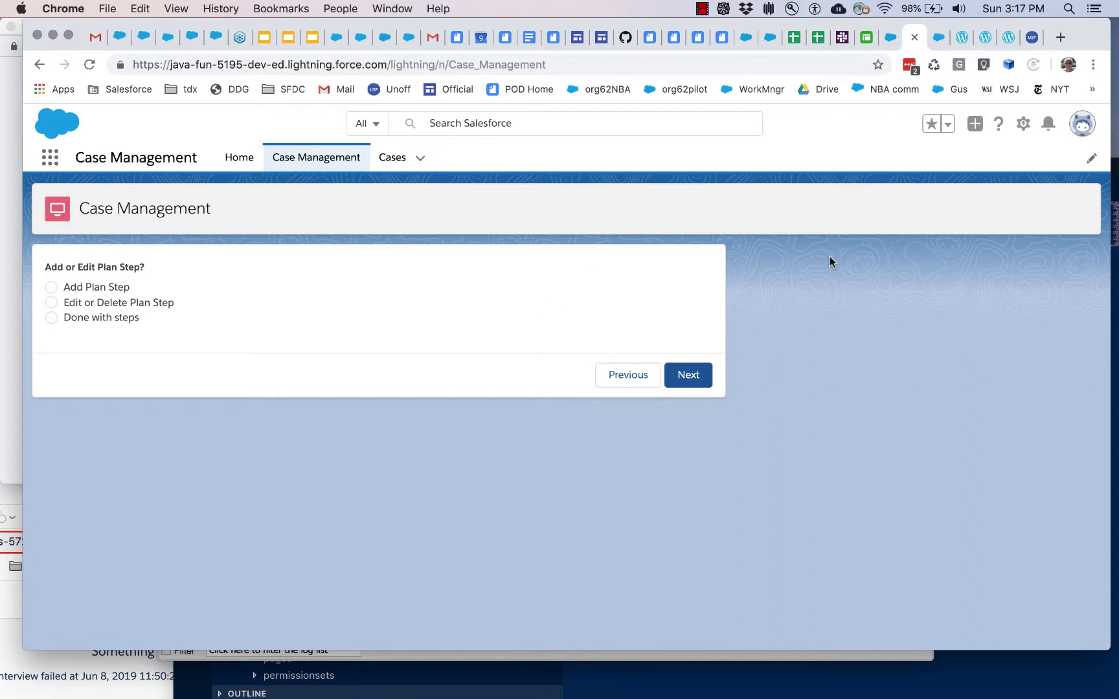
Step: Finish without adding plan steps and copy the name myCasePlan1 from the list of case plans
left_click(116, 318)
left_click(679, 369)
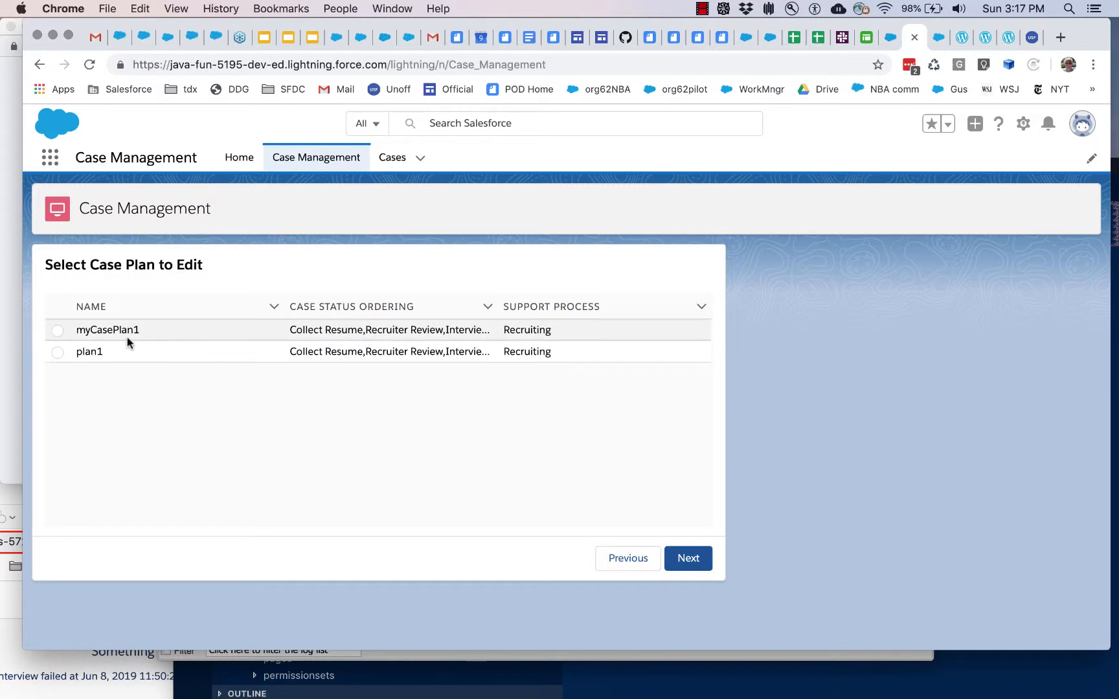
double_click(88, 331)
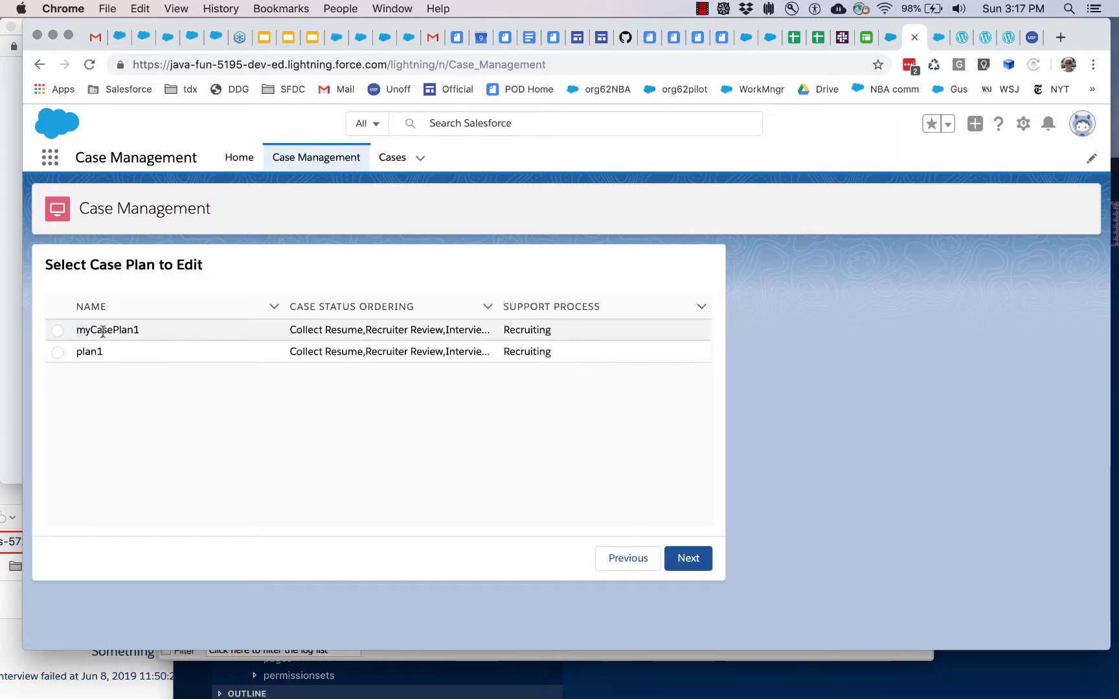
left_click(155, 322)
key("super+c")
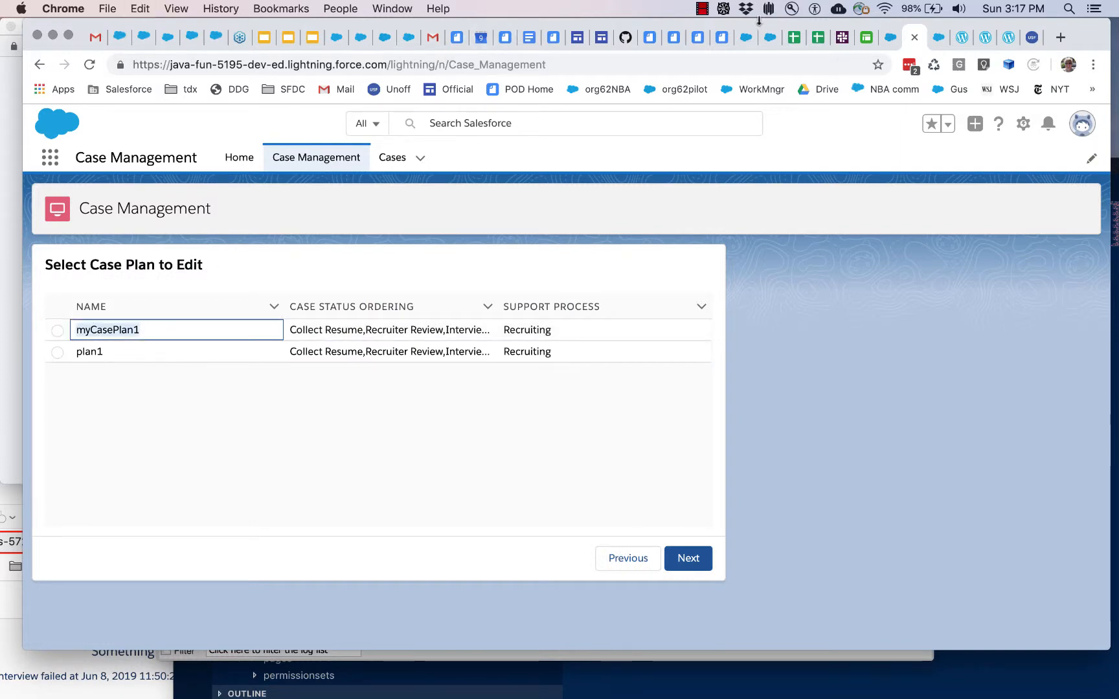
Step: Find Custom Settings in Setup and open the Case Plan & Record Type setting for managing its records
left_click(936, 39)
double_click(96, 191)
type("c")
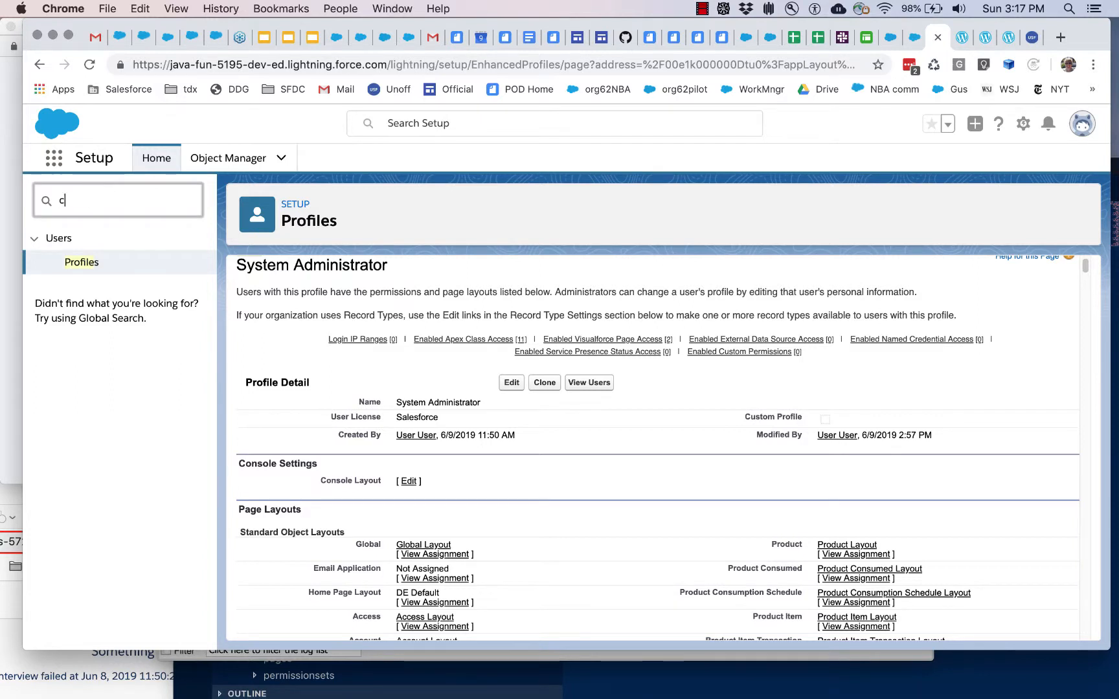
type("ustmo setting")
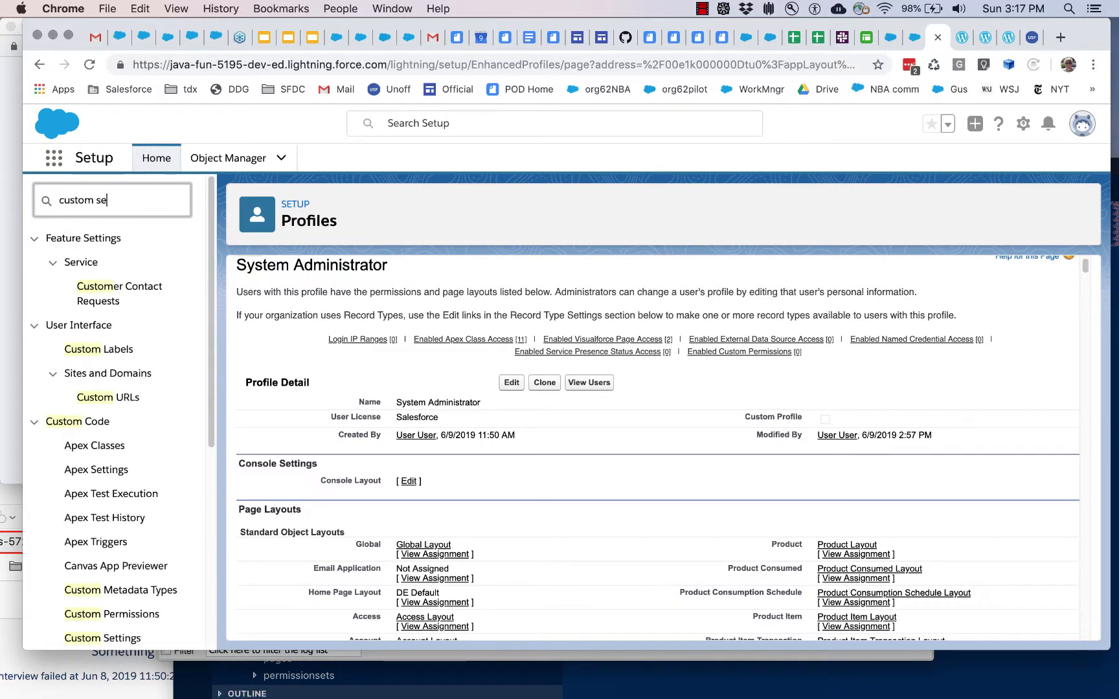
left_click(85, 266)
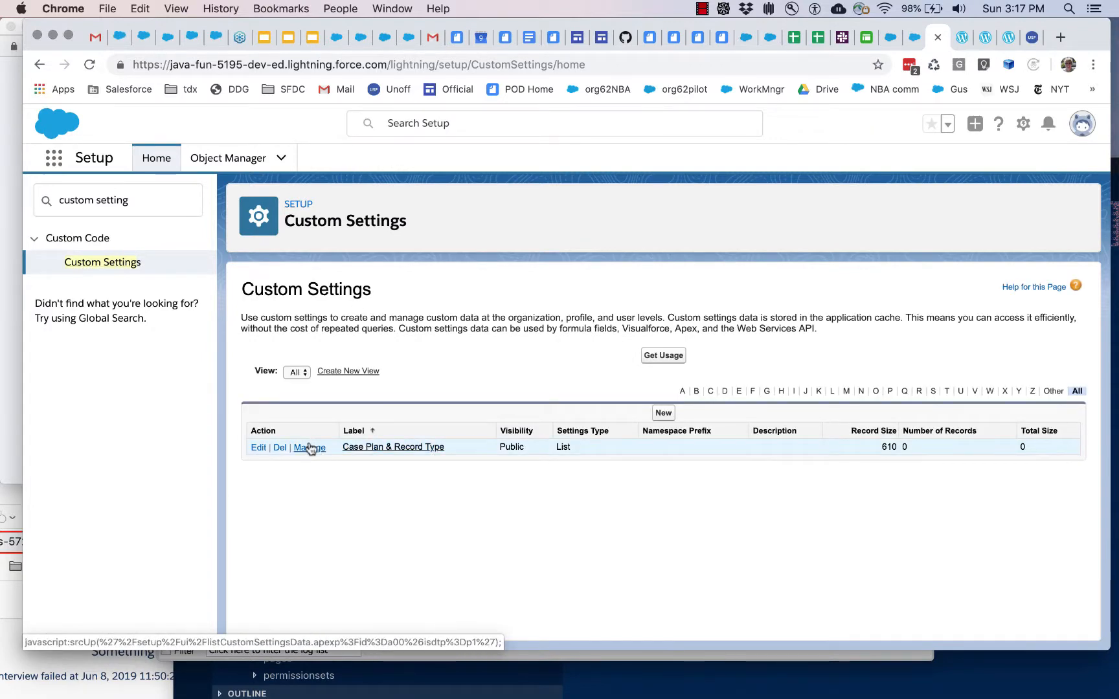
left_click(308, 448)
Step: Add and save a Case Plan & Record Type record named alexDefault with Case Plan myCasePlan1 and Record Type Recruiting
left_click(664, 420)
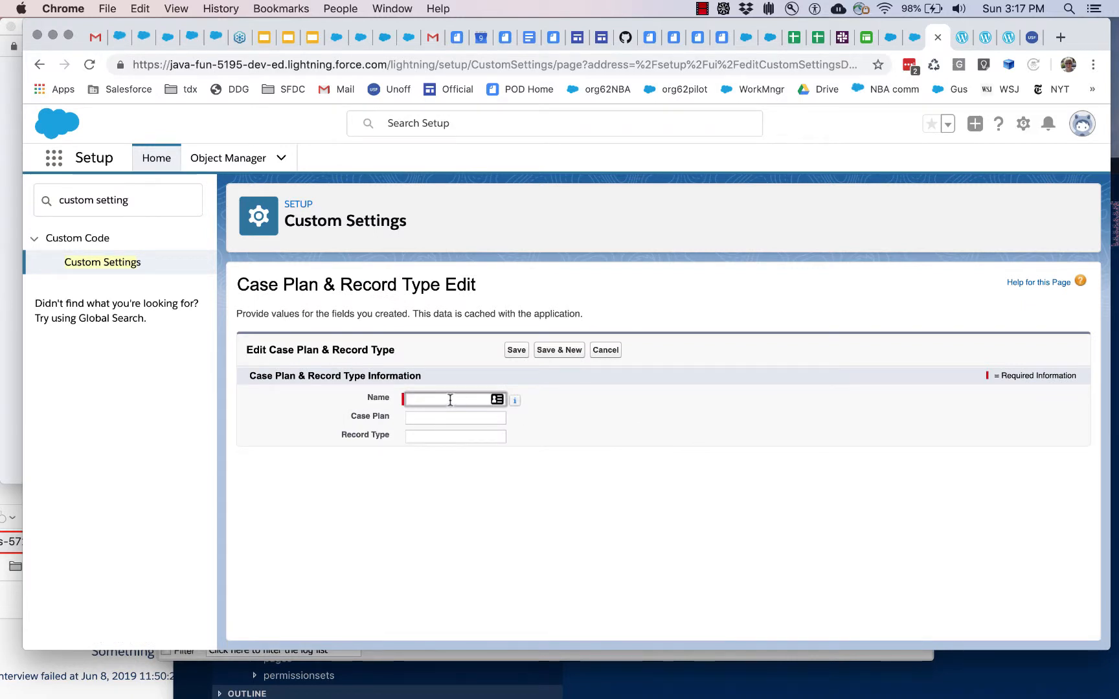
type("alexDefault")
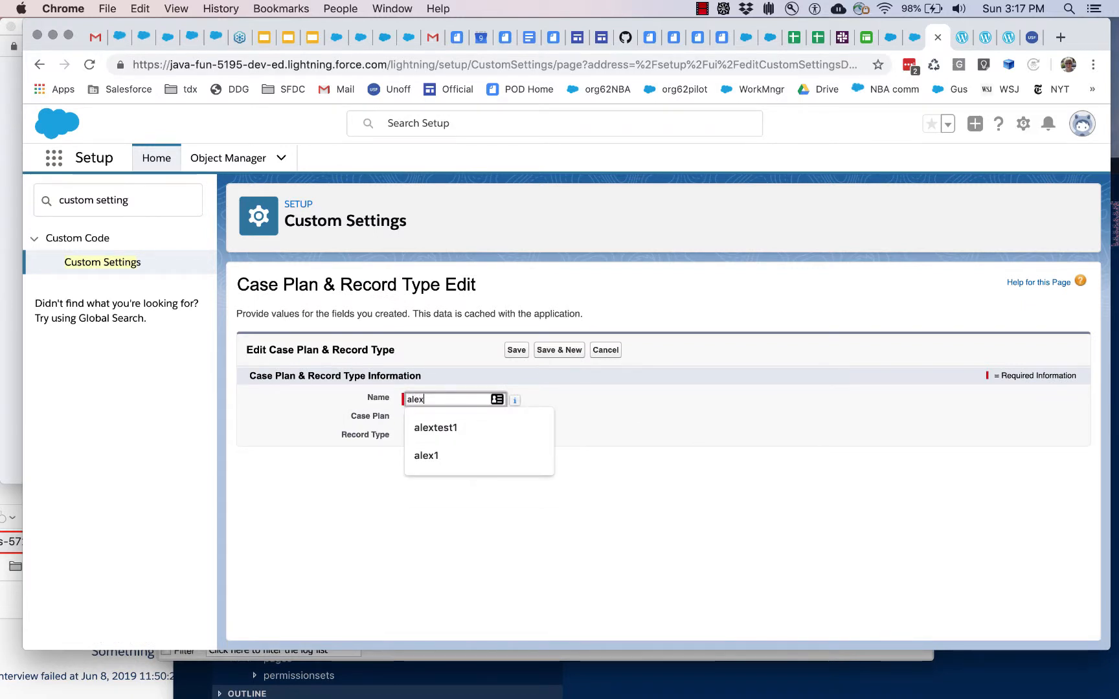
mouse_move(515, 400)
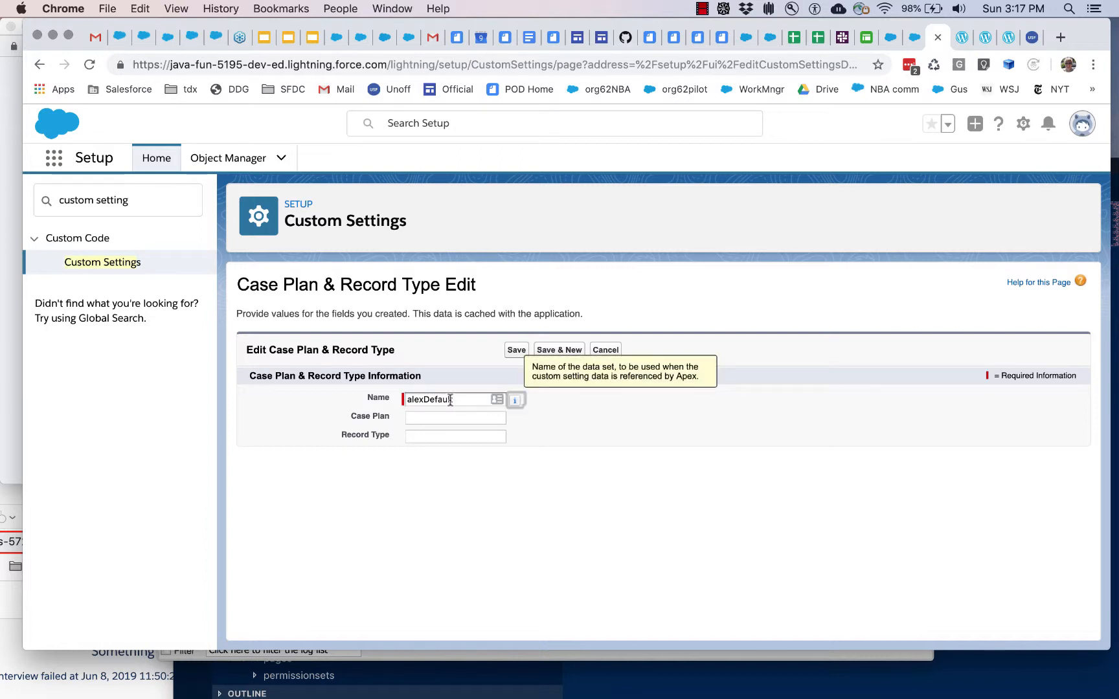
left_click(434, 416)
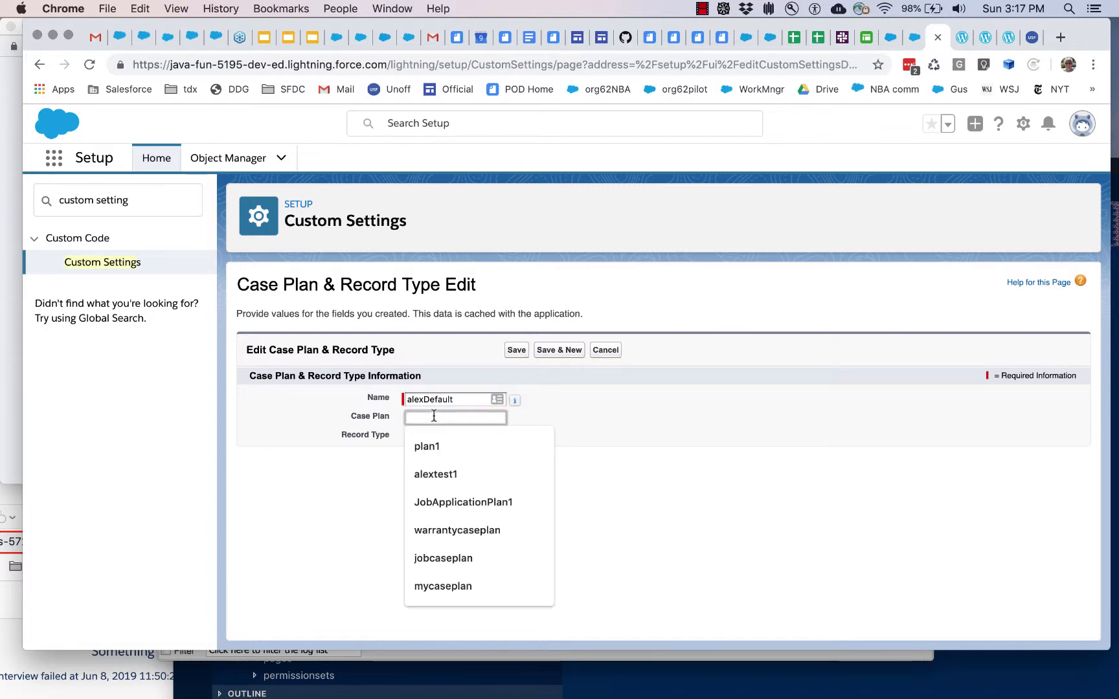
key("super+v")
left_click(446, 438)
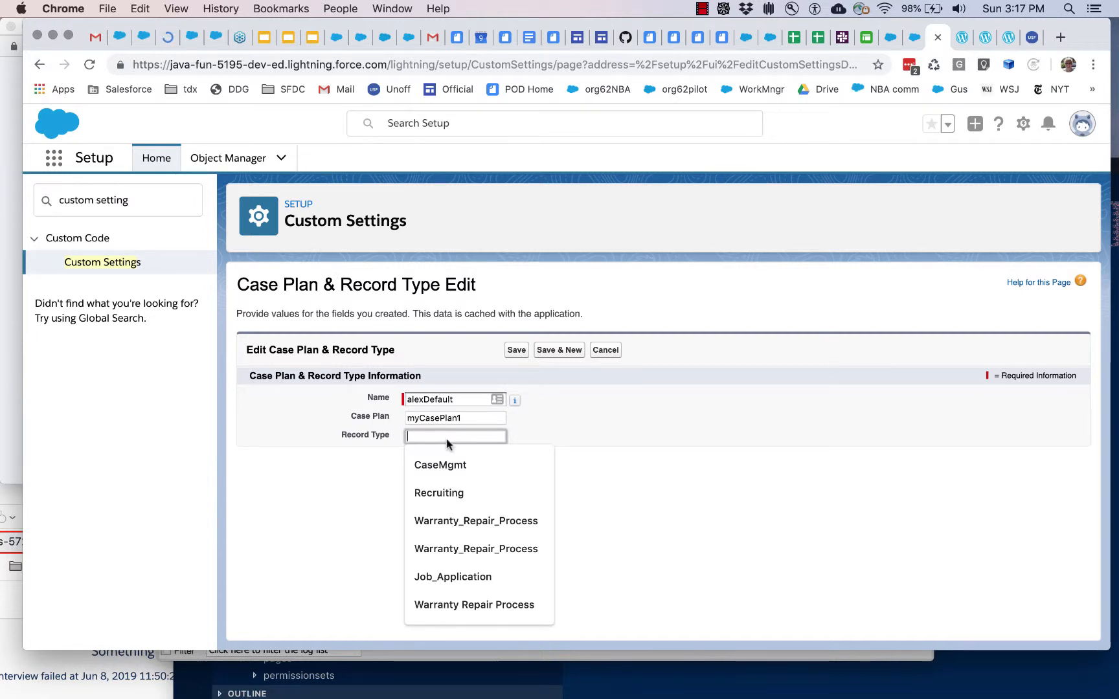
left_click(450, 487)
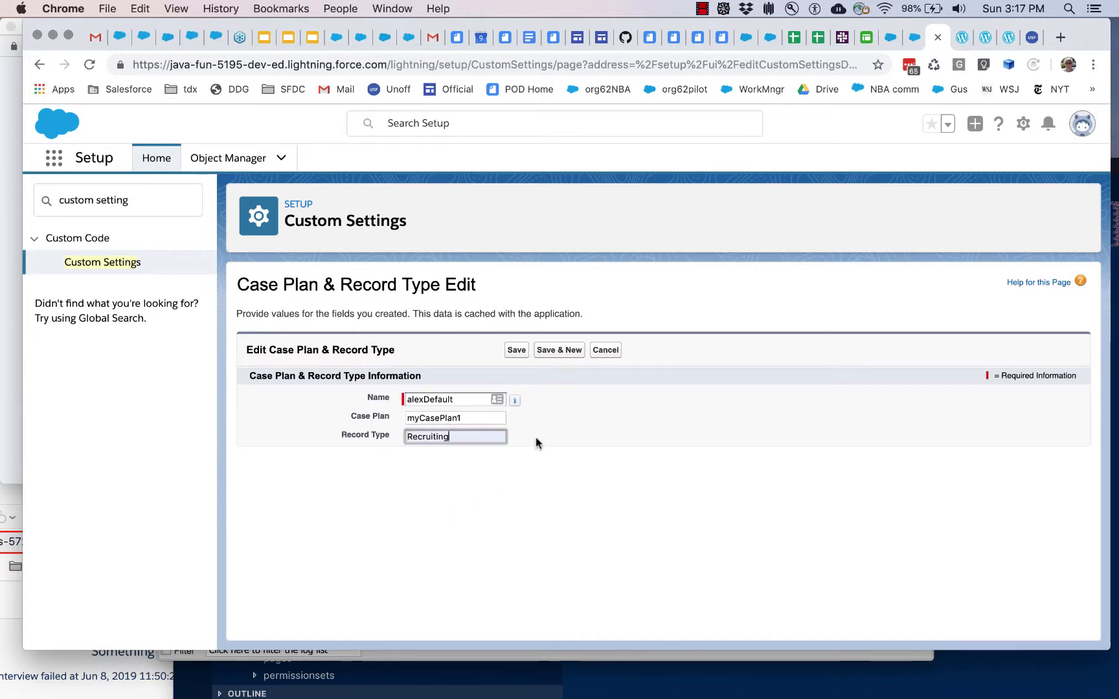
left_click(516, 351)
left_click(513, 350)
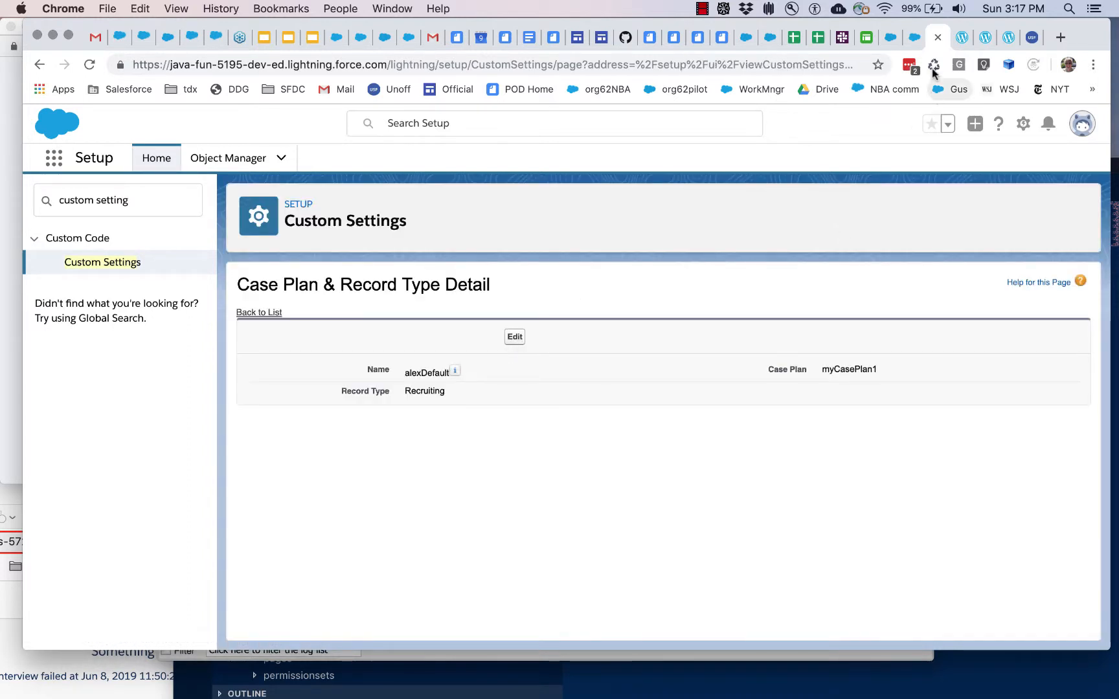
Step: Return to the Case Management app, create another Recruiting case and read the message in its Case Plan component
left_click(914, 40)
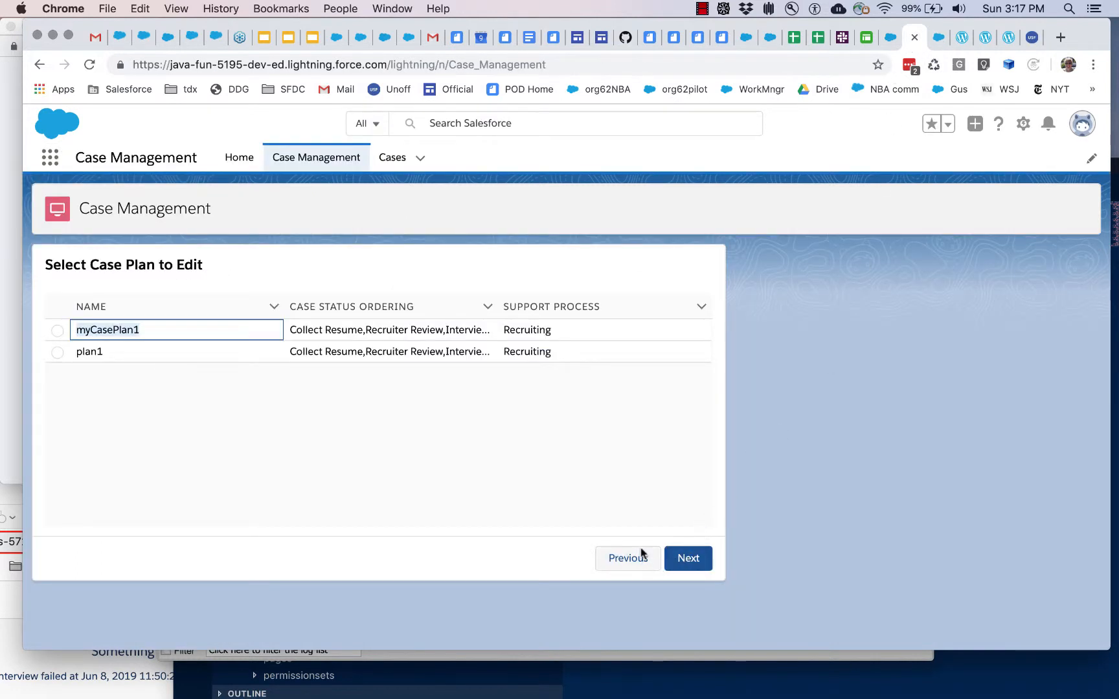
left_click(394, 157)
left_click(967, 209)
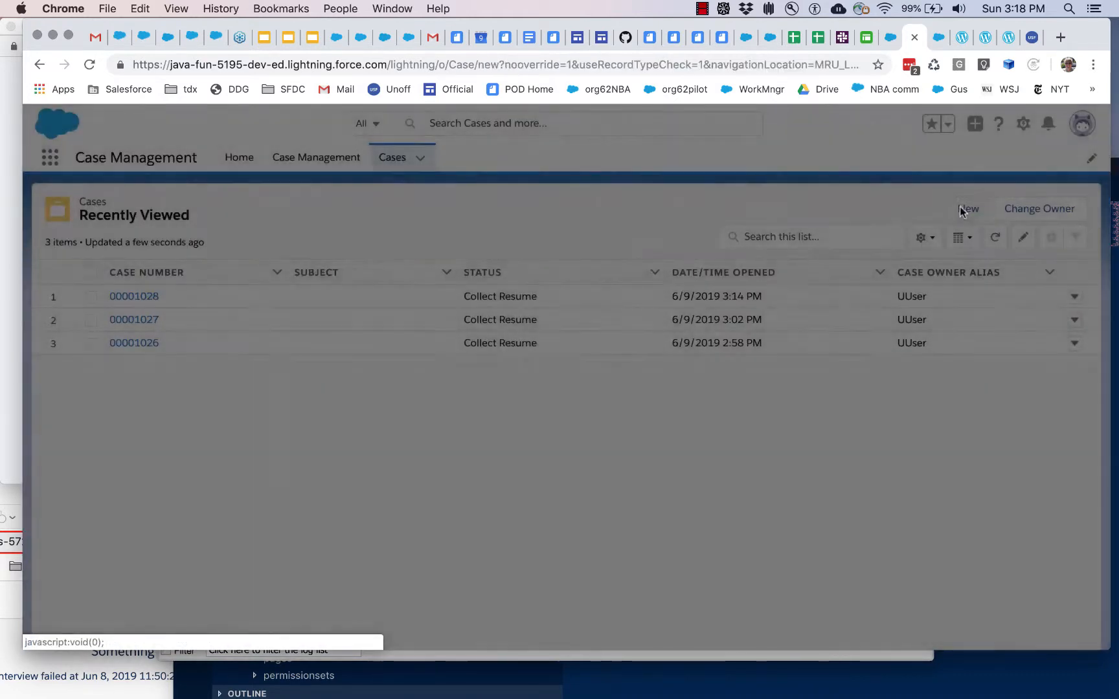
left_click(745, 376)
left_click(718, 432)
left_click(853, 588)
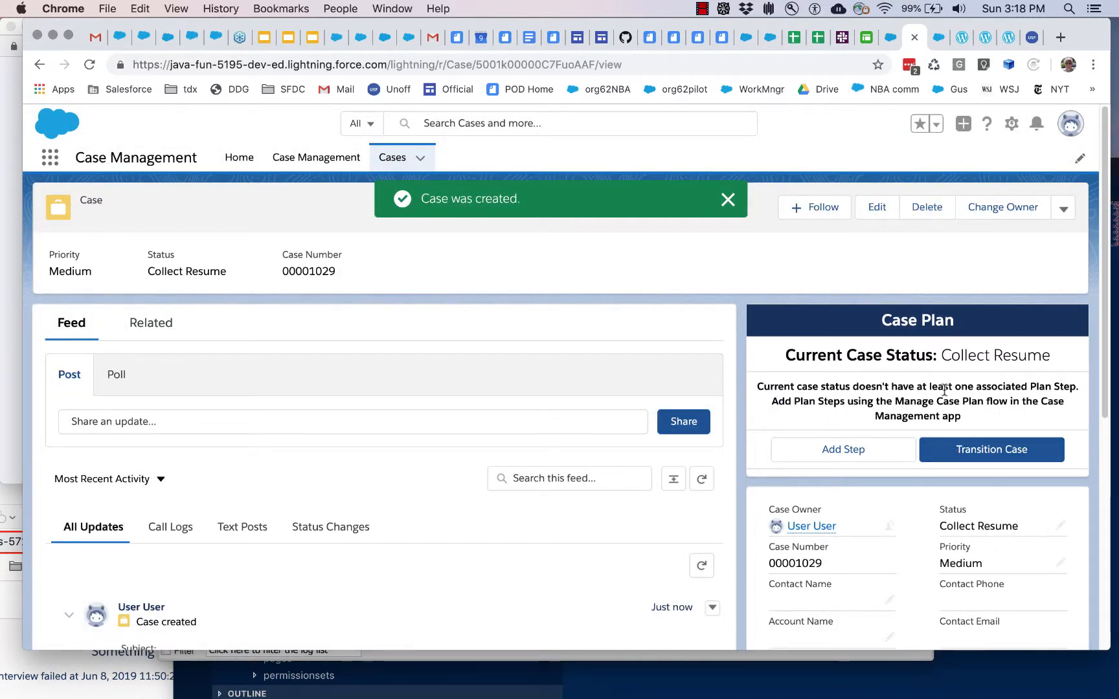
left_click_drag(891, 387, 1078, 389)
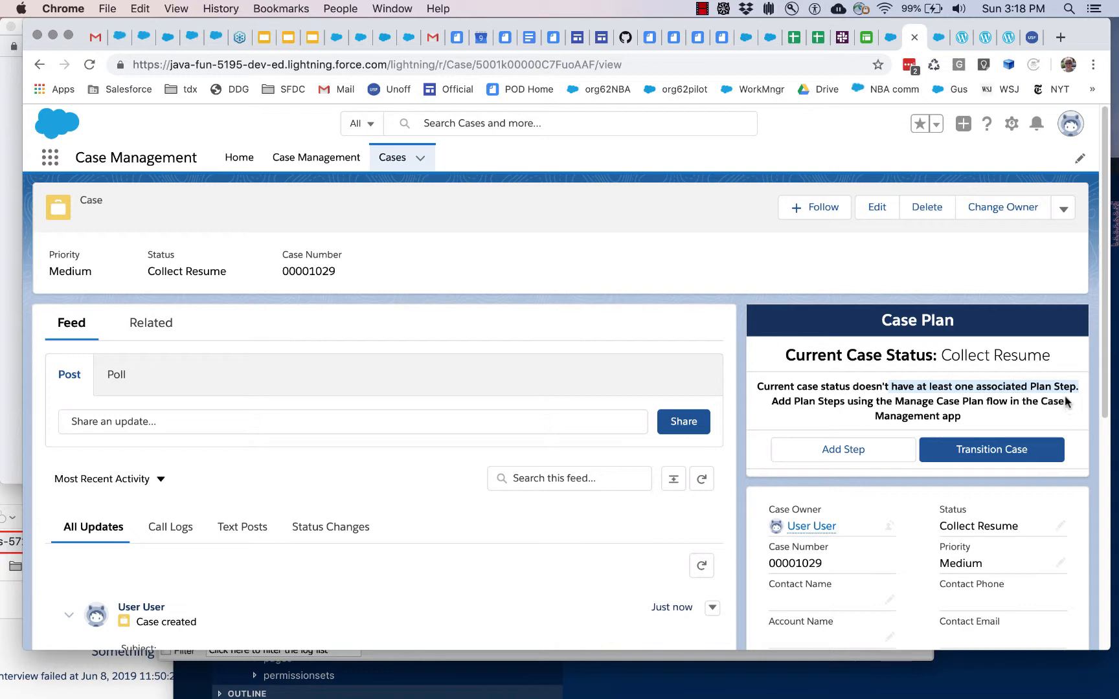
left_click(703, 8)
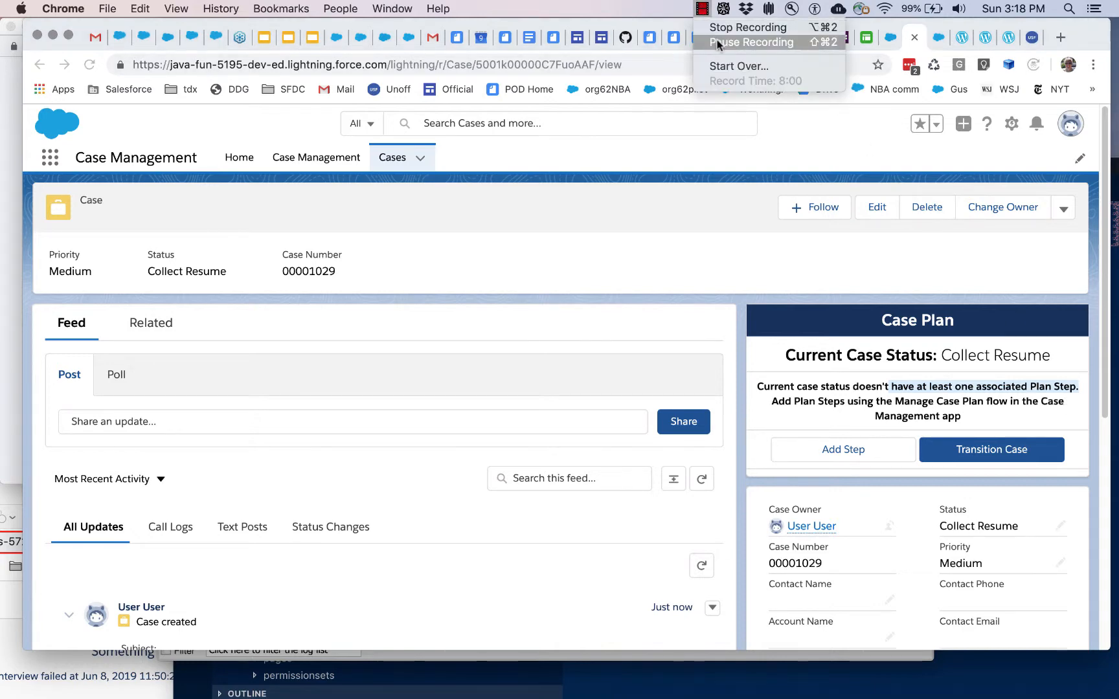